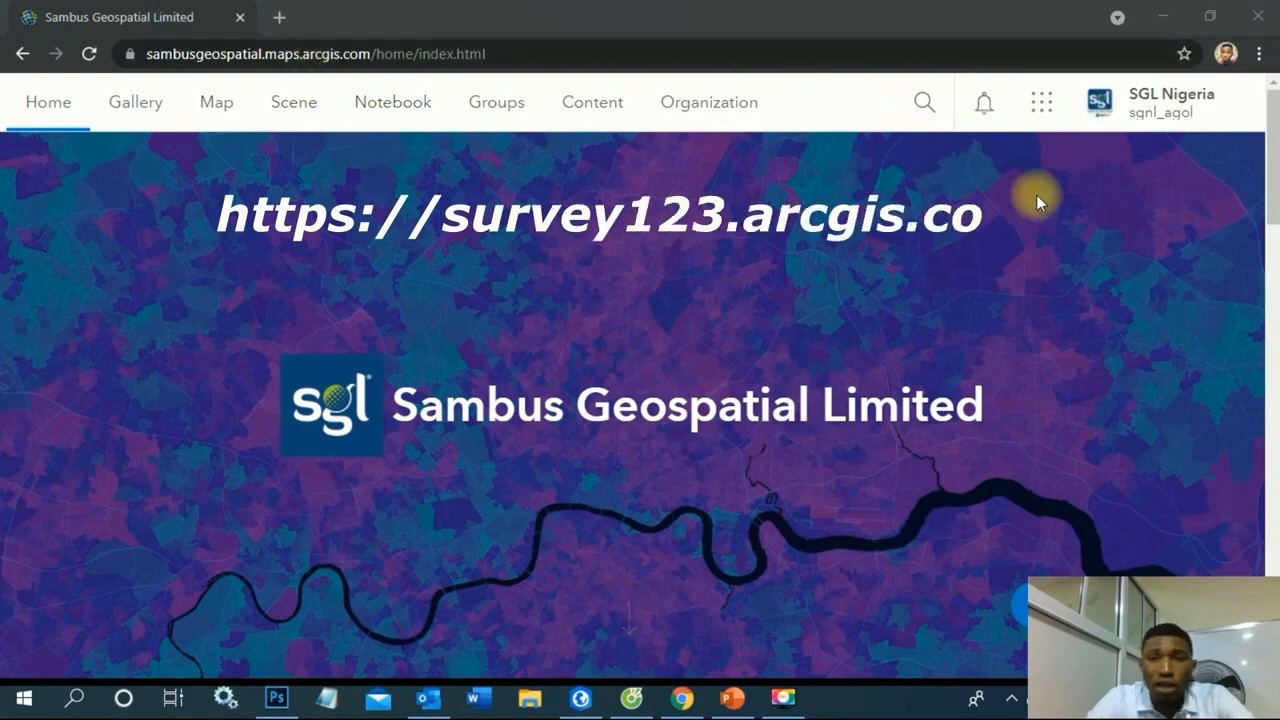
Open Survey123 from the ArcGIS Online organization's available apps.
{"action": "left_click", "coordinate": [1040, 104]}
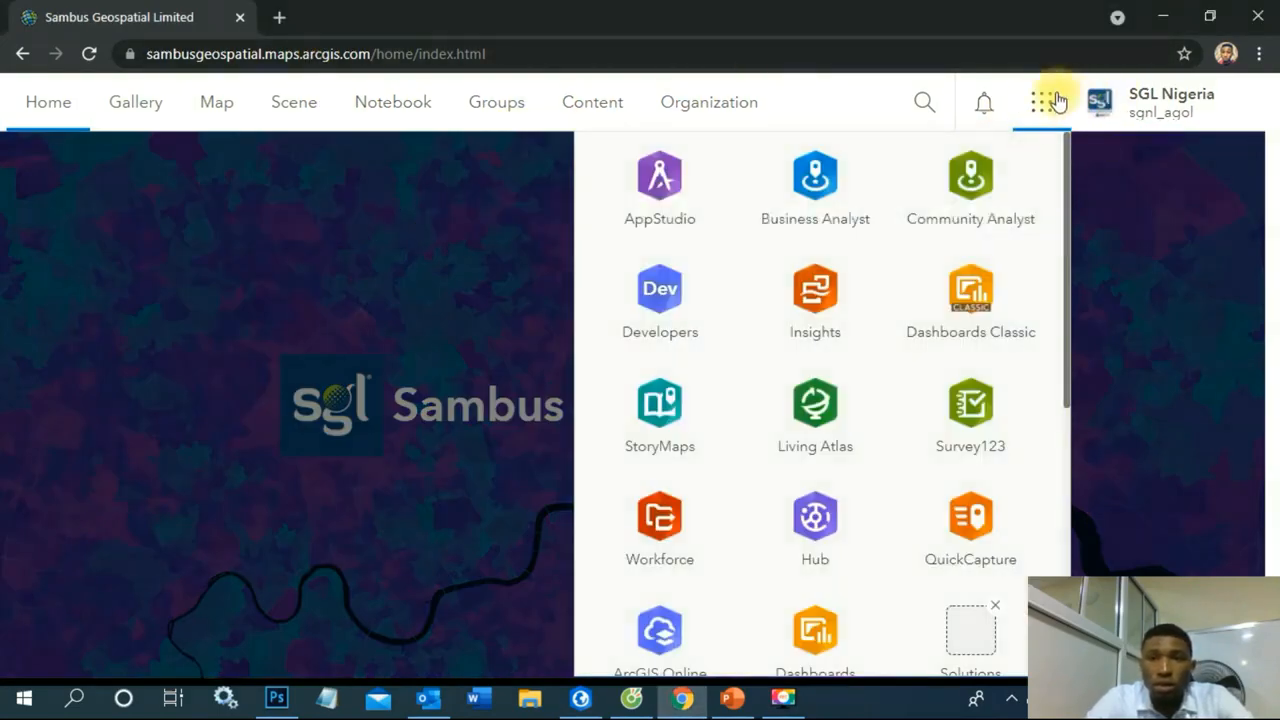
{"action": "left_click_drag", "start_coordinate": [1069, 184], "coordinate": [1051, 266]}
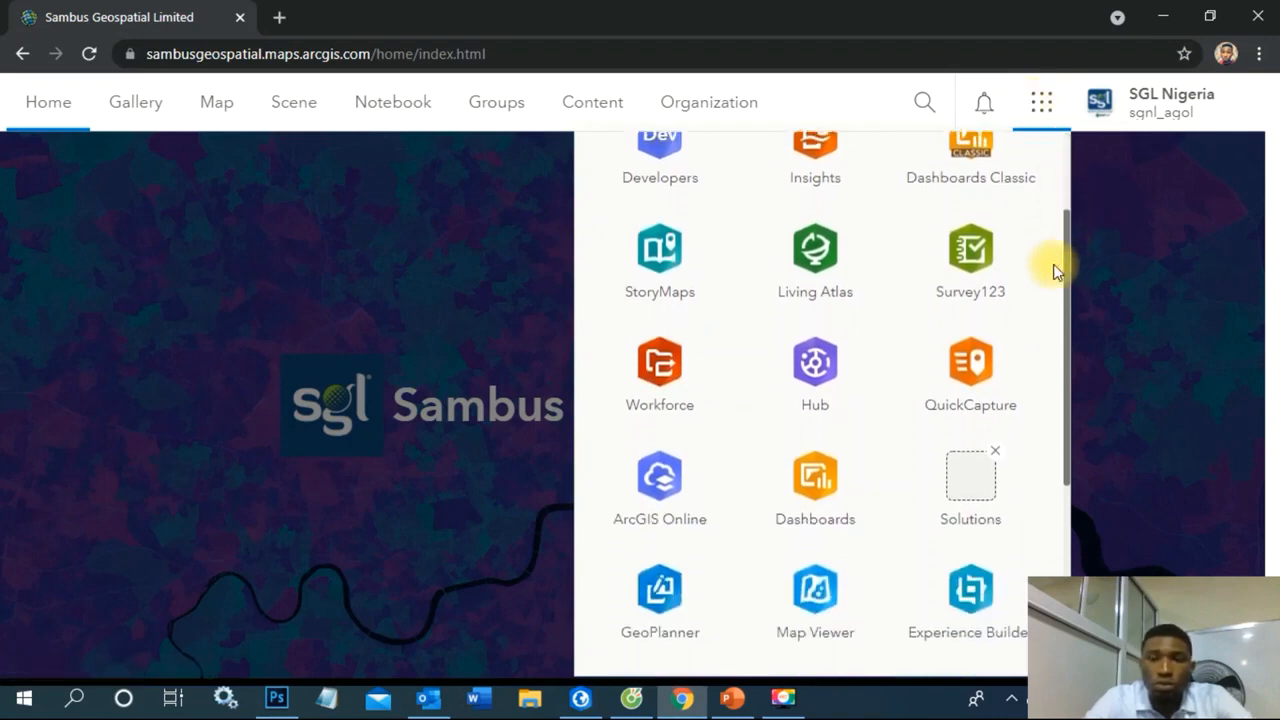
{"action": "left_click", "coordinate": [962, 252]}
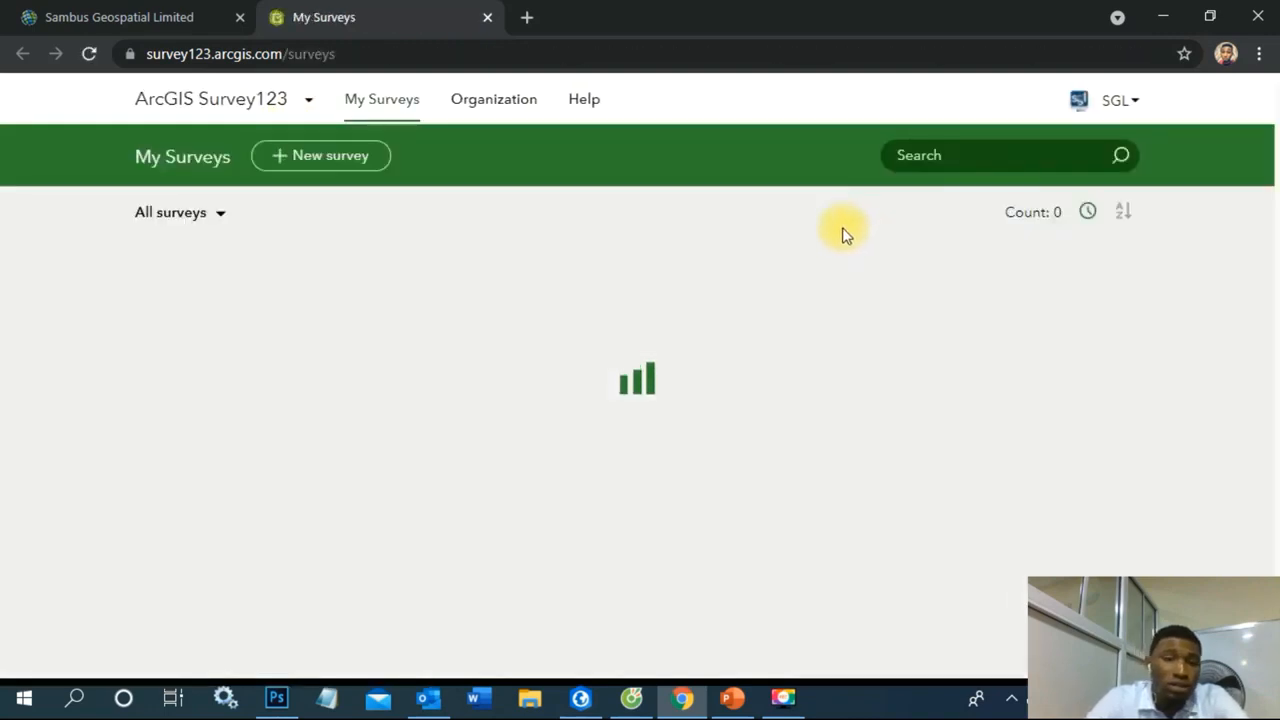
Search My Surveys for "welfare" and open the Welfare Survey in its design view.
{"action": "scroll", "coordinate": [753, 147], "scroll_direction": "down", "scroll_amount": 1}
{"action": "scroll", "coordinate": [753, 147], "scroll_direction": "up", "scroll_amount": 4}
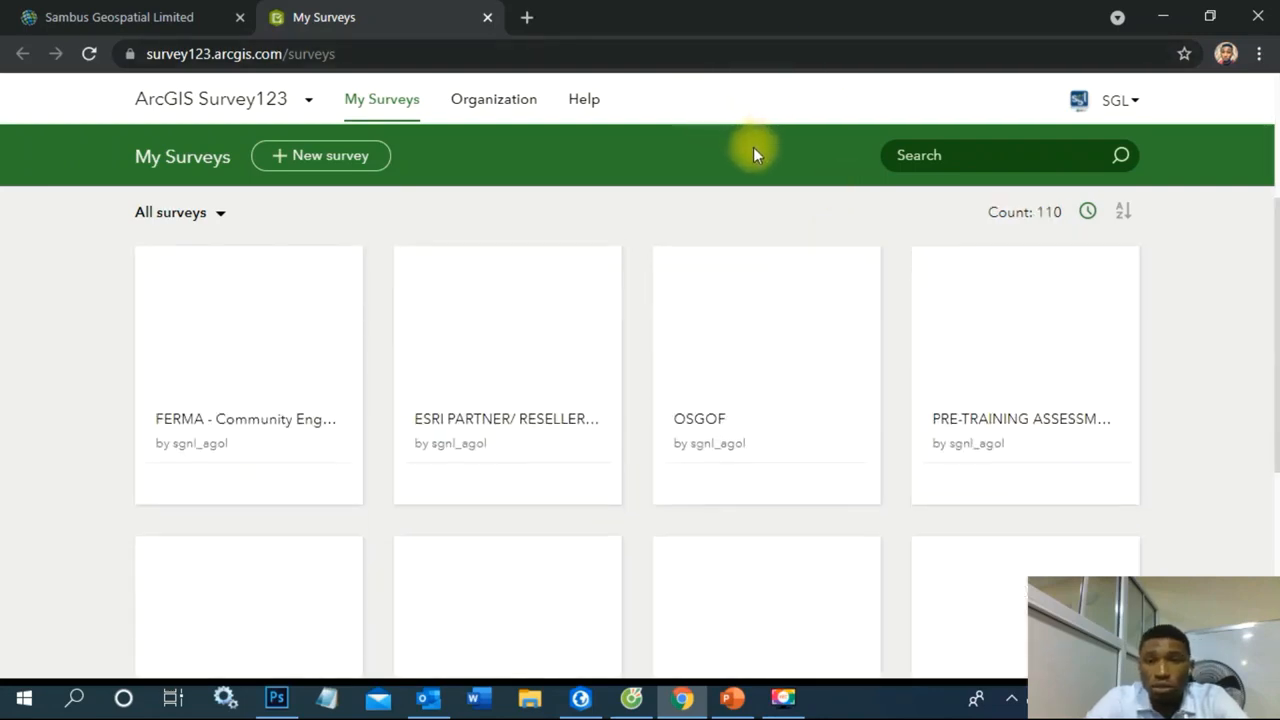
{"action": "scroll", "coordinate": [760, 134], "scroll_direction": "down", "scroll_amount": 4}
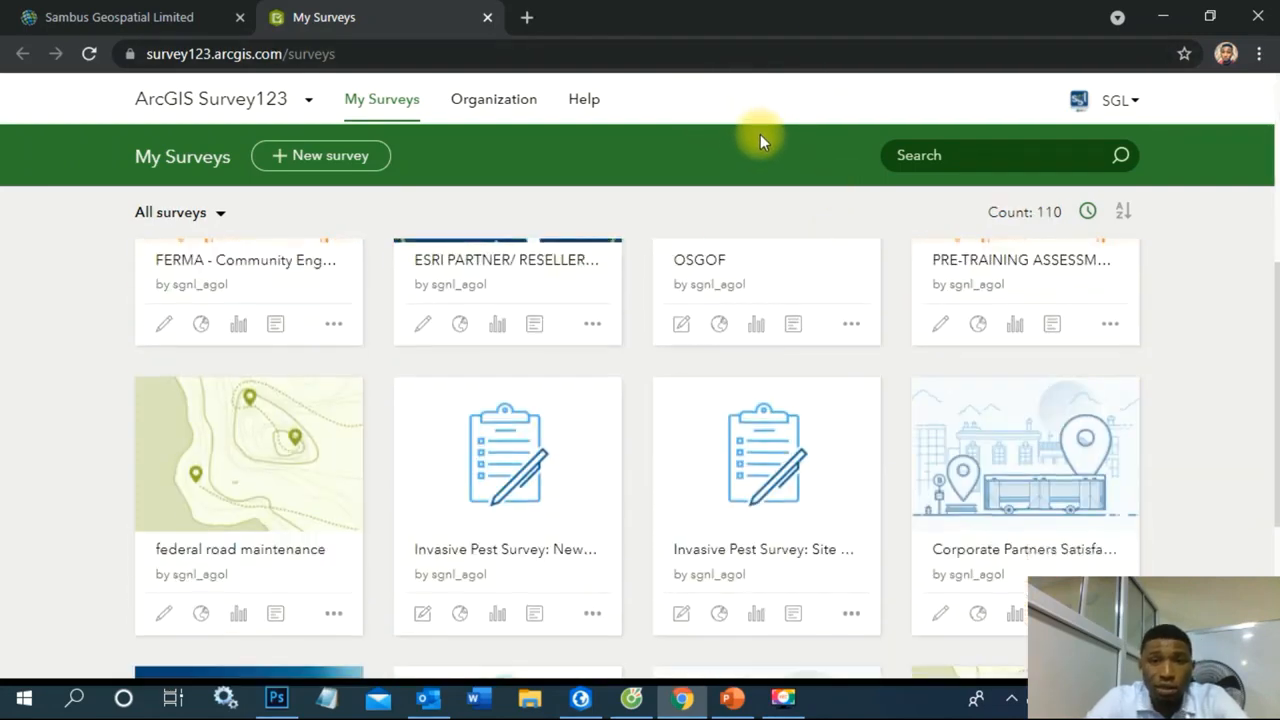
{"action": "scroll", "coordinate": [760, 134], "scroll_direction": "down", "scroll_amount": 3}
{"action": "scroll", "coordinate": [760, 140], "scroll_direction": "up", "scroll_amount": 10}
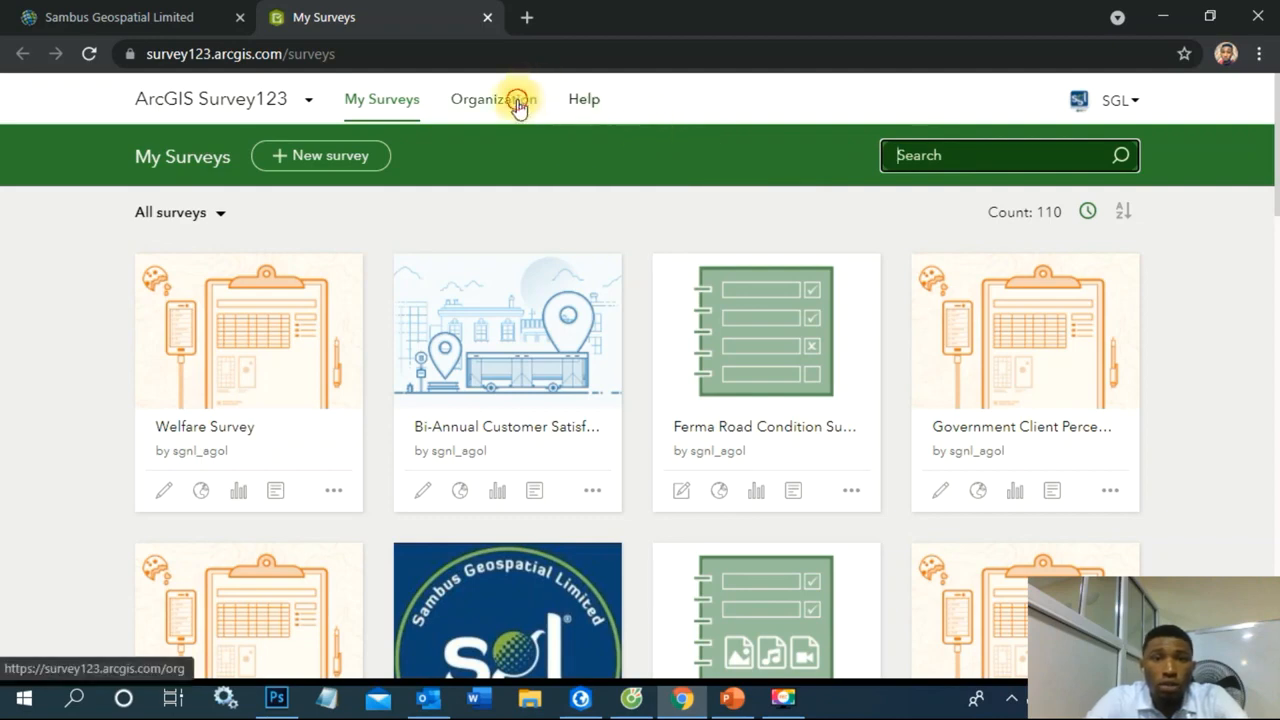
{"action": "left_click", "coordinate": [906, 237]}
{"action": "left_click", "coordinate": [932, 155]}
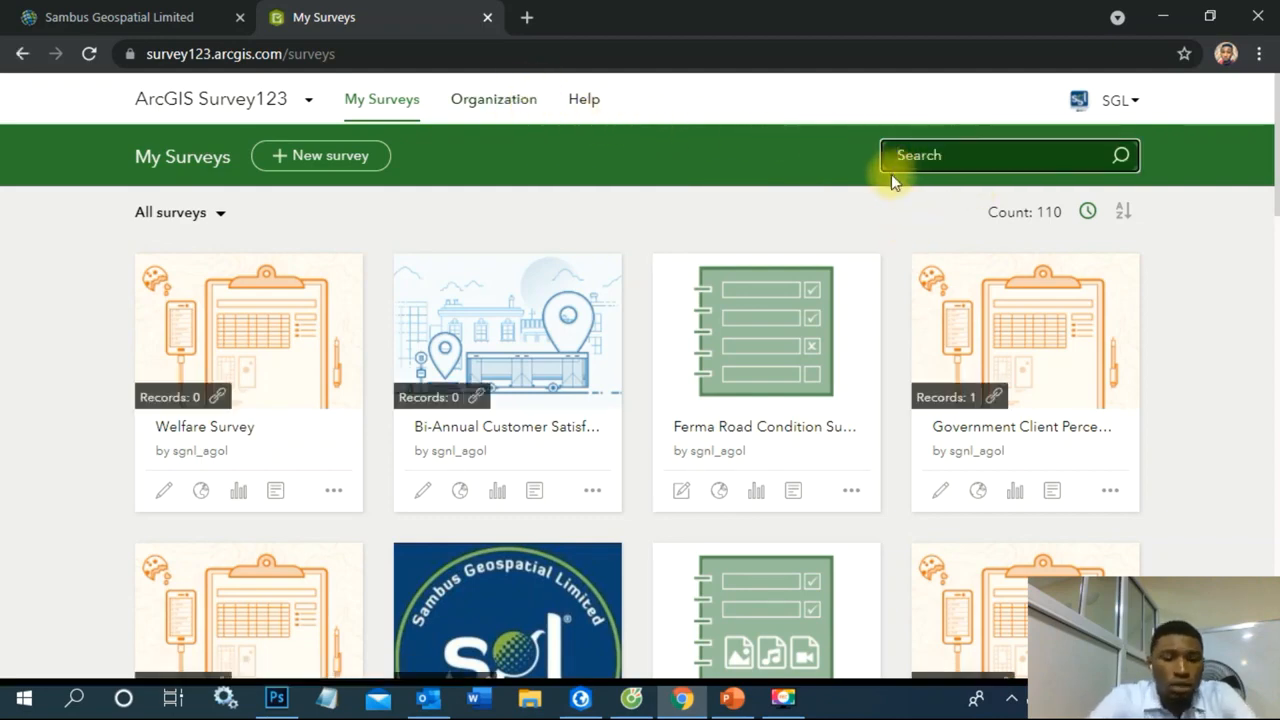
{"action": "type", "text": "welfare"}
{"action": "key", "text": "Return"}
{"action": "left_click", "coordinate": [777, 320]}
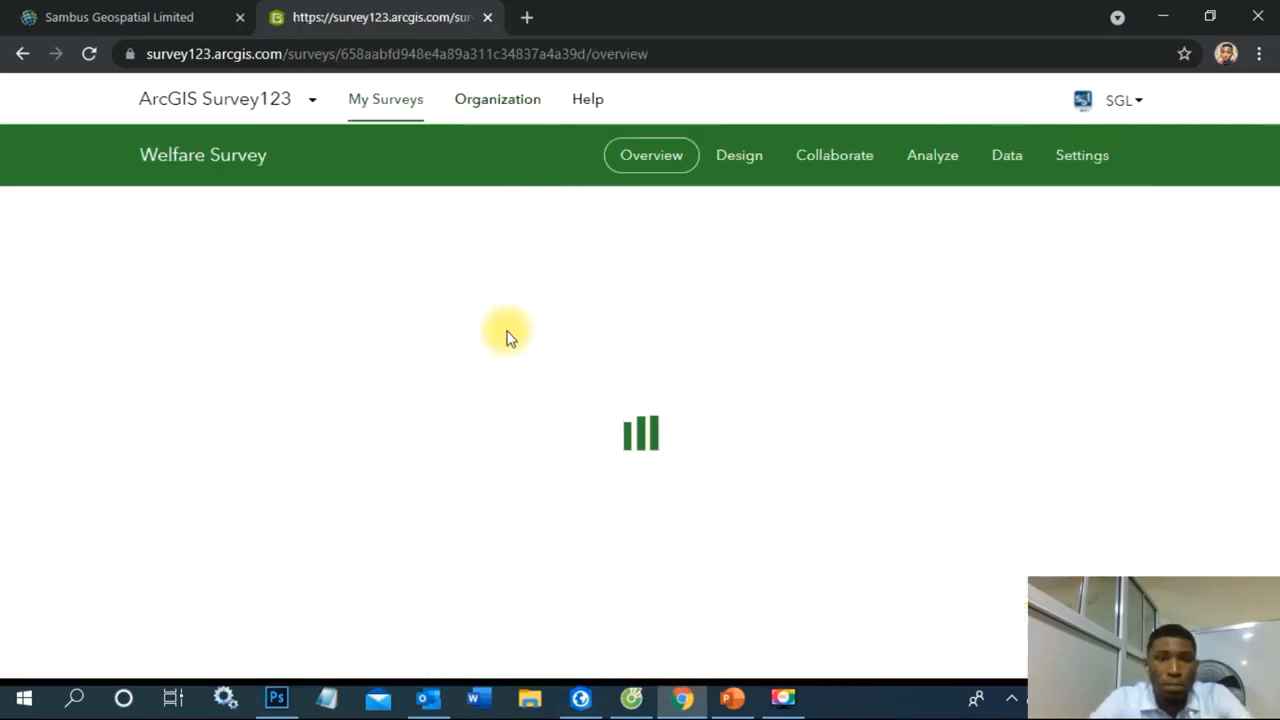
{"action": "left_click", "coordinate": [720, 154]}
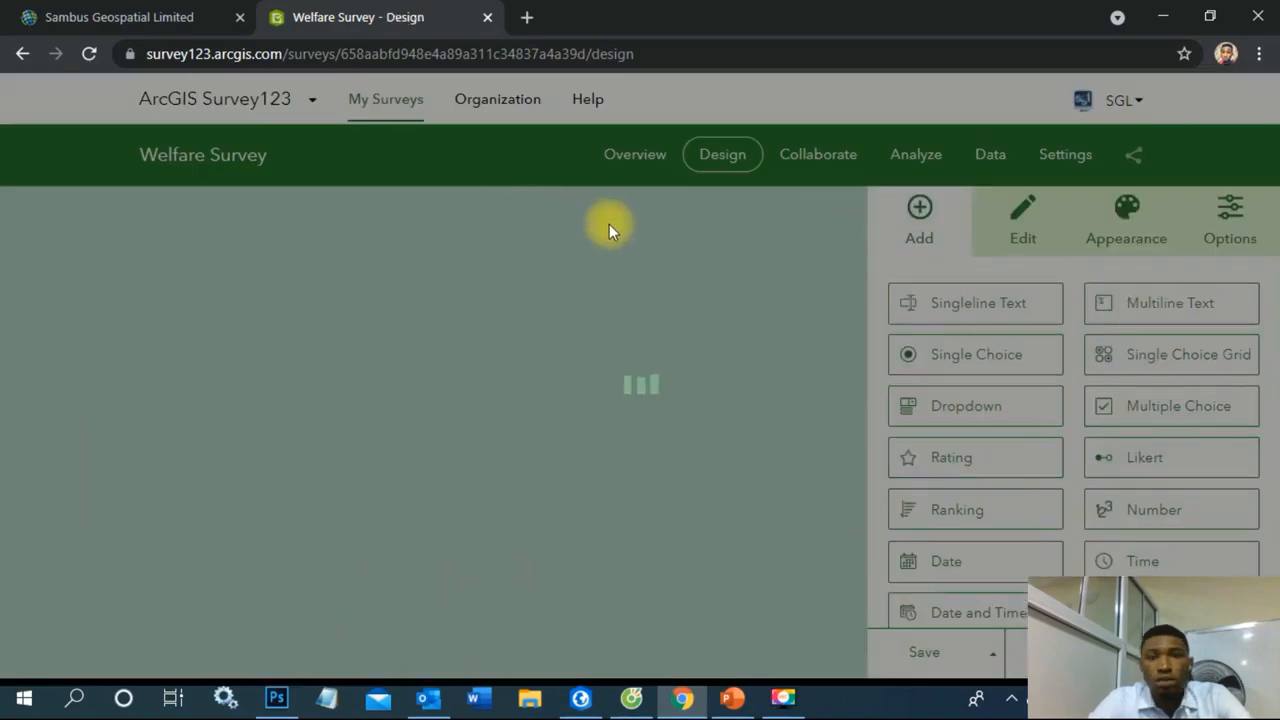
Review the survey form's questions, including Date, Name, Department, Staff Id number, Home Address, Home location, Transportation Fare and Stops.
{"action": "scroll", "coordinate": [491, 225], "scroll_direction": "down", "scroll_amount": 4}
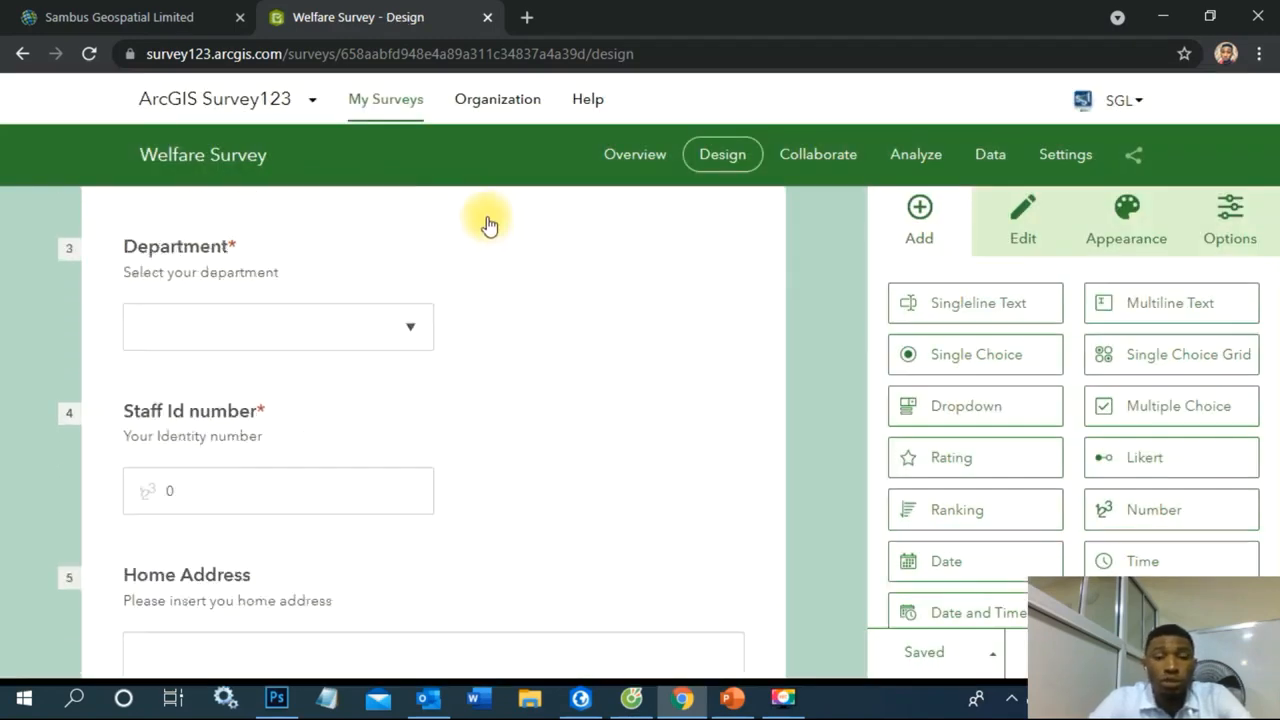
{"action": "scroll", "coordinate": [487, 218], "scroll_direction": "up", "scroll_amount": 4}
{"action": "scroll", "coordinate": [428, 212], "scroll_direction": "down", "scroll_amount": 10}
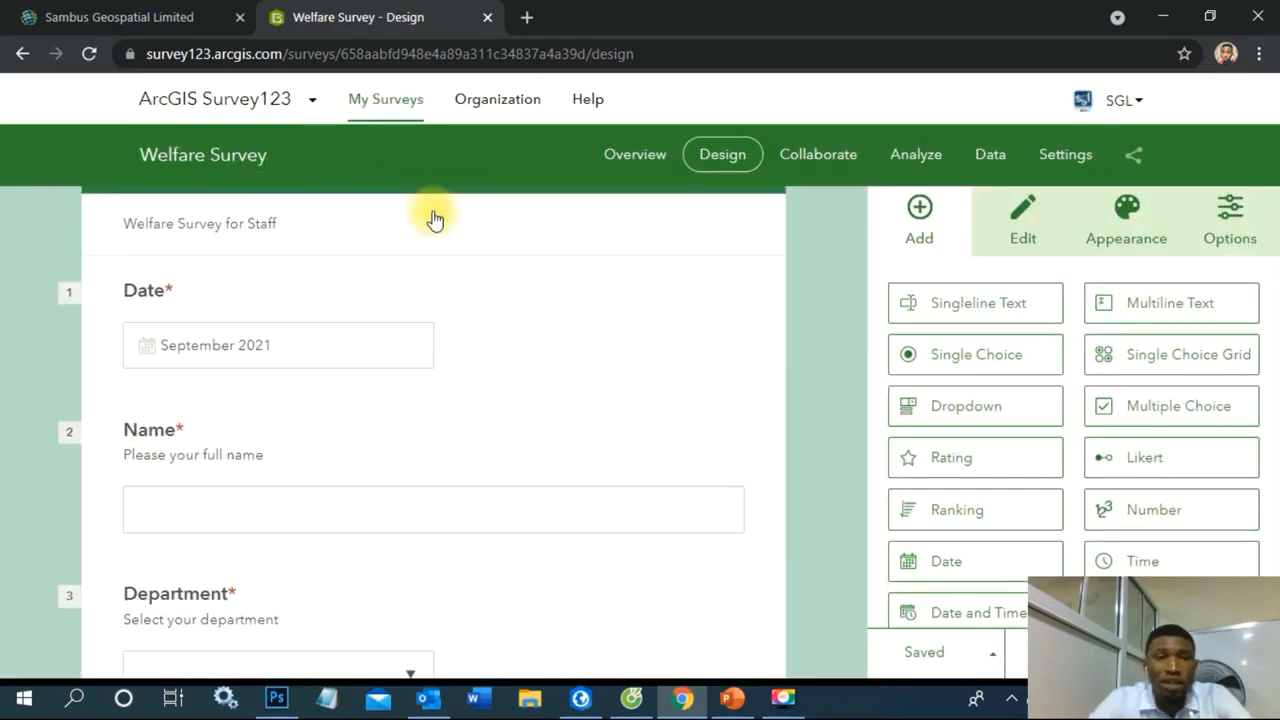
{"action": "scroll", "coordinate": [435, 218], "scroll_direction": "up", "scroll_amount": 10}
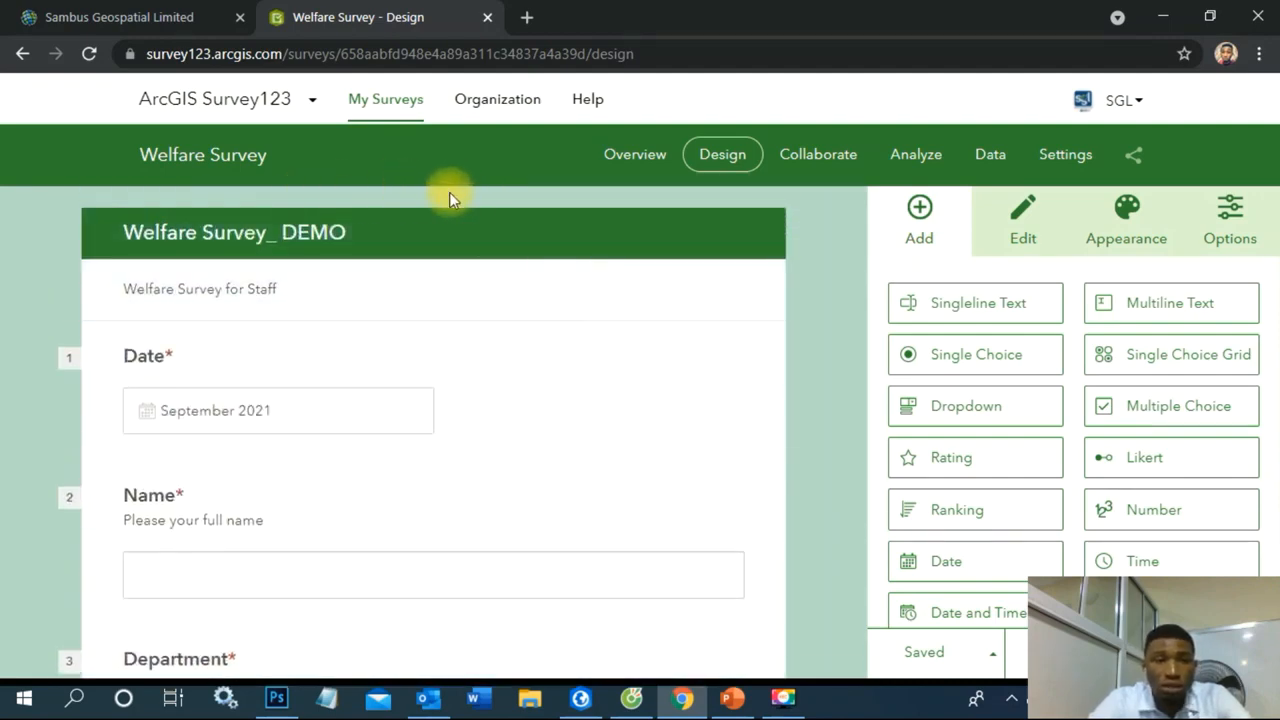
{"action": "scroll", "coordinate": [450, 196], "scroll_direction": "down", "scroll_amount": 4}
{"action": "scroll", "coordinate": [457, 205], "scroll_direction": "up", "scroll_amount": 4}
{"action": "scroll", "coordinate": [462, 204], "scroll_direction": "down", "scroll_amount": 3}
{"action": "scroll", "coordinate": [466, 200], "scroll_direction": "down", "scroll_amount": 8}
{"action": "scroll", "coordinate": [477, 200], "scroll_direction": "up", "scroll_amount": 9}
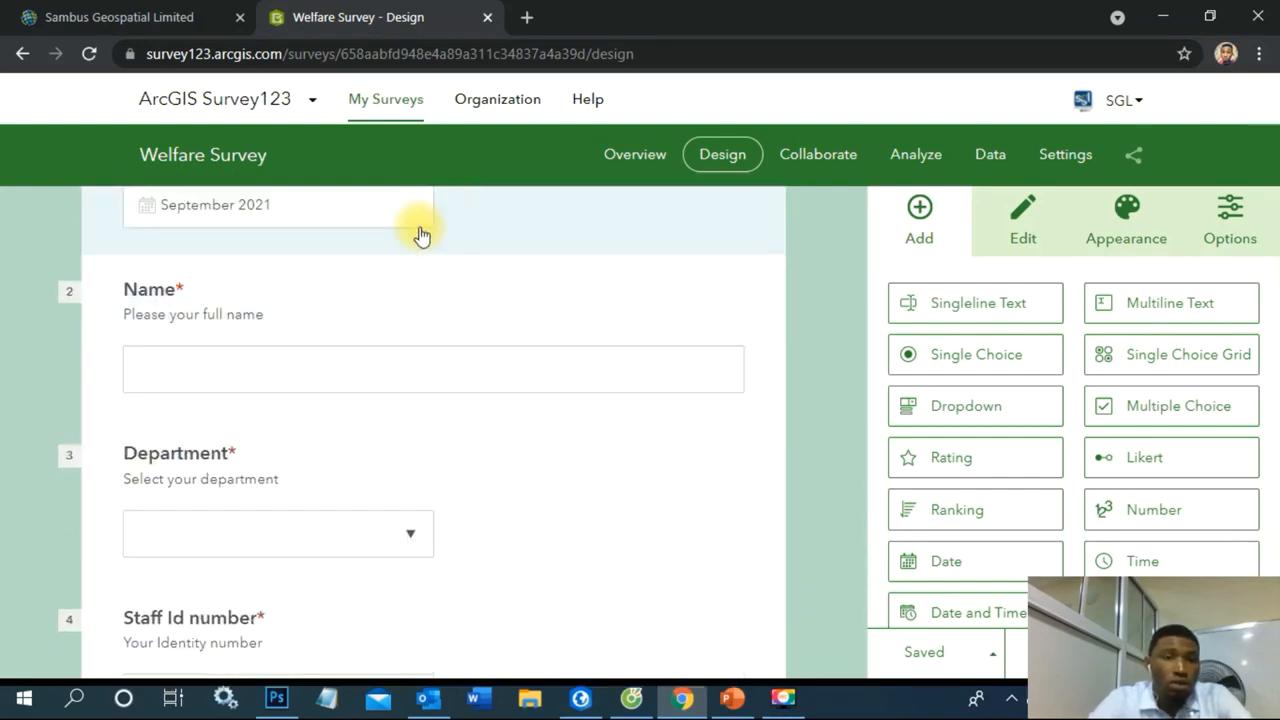
{"action": "scroll", "coordinate": [422, 230], "scroll_direction": "up", "scroll_amount": 2}
{"action": "scroll", "coordinate": [375, 345], "scroll_direction": "down", "scroll_amount": 1}
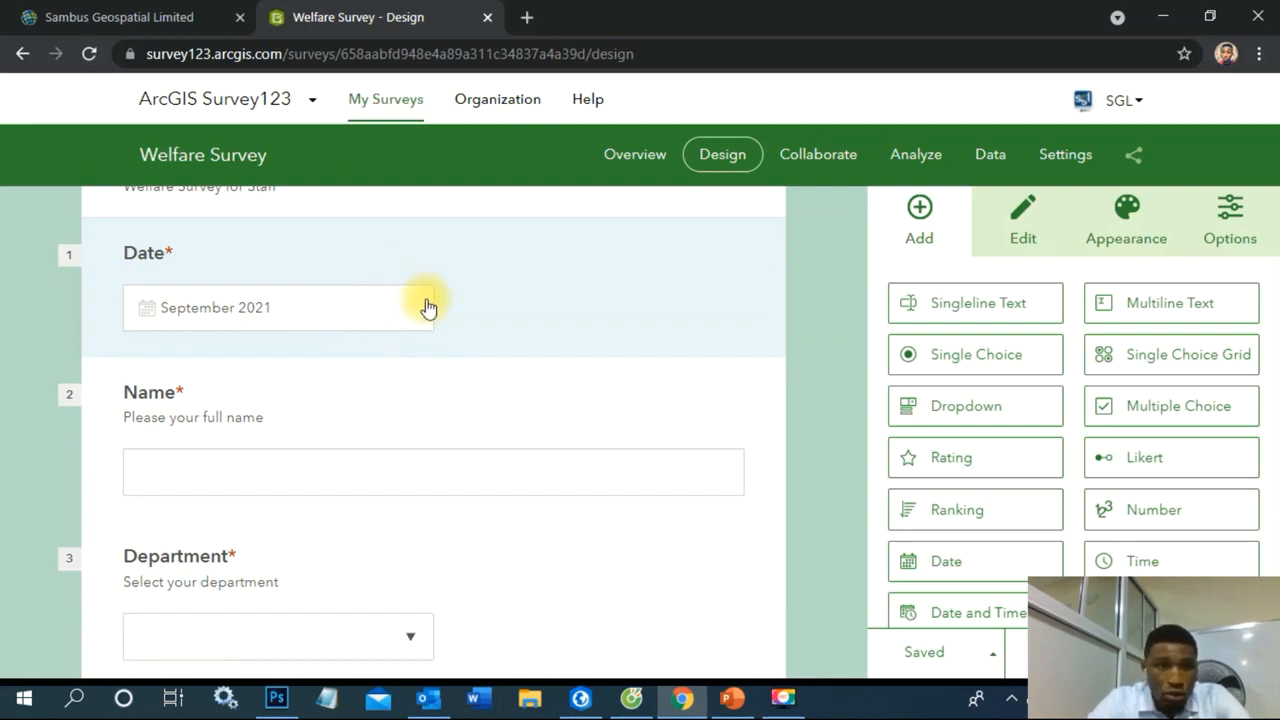
{"action": "scroll", "coordinate": [420, 350], "scroll_direction": "down", "scroll_amount": 1}
{"action": "scroll", "coordinate": [376, 422], "scroll_direction": "down", "scroll_amount": 5}
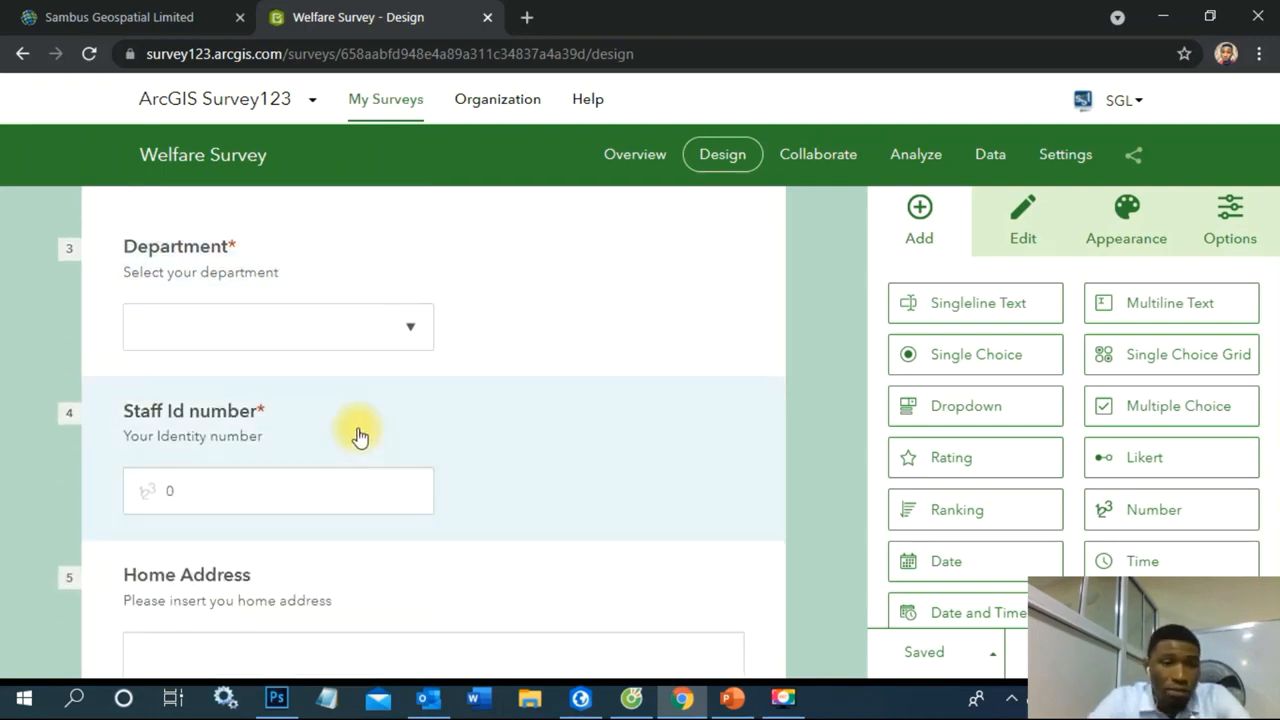
{"action": "scroll", "coordinate": [408, 306], "scroll_direction": "down", "scroll_amount": 7}
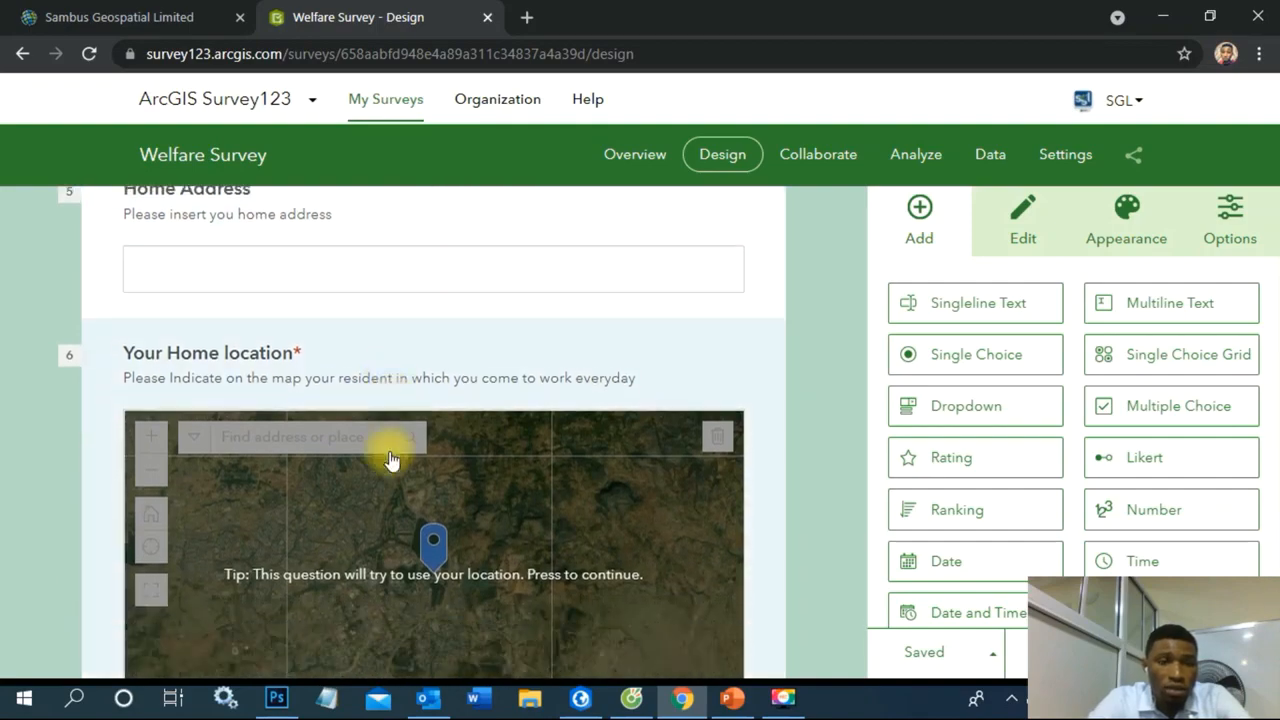
{"action": "scroll", "coordinate": [540, 348], "scroll_direction": "up", "scroll_amount": 2}
{"action": "scroll", "coordinate": [560, 266], "scroll_direction": "up", "scroll_amount": 1}
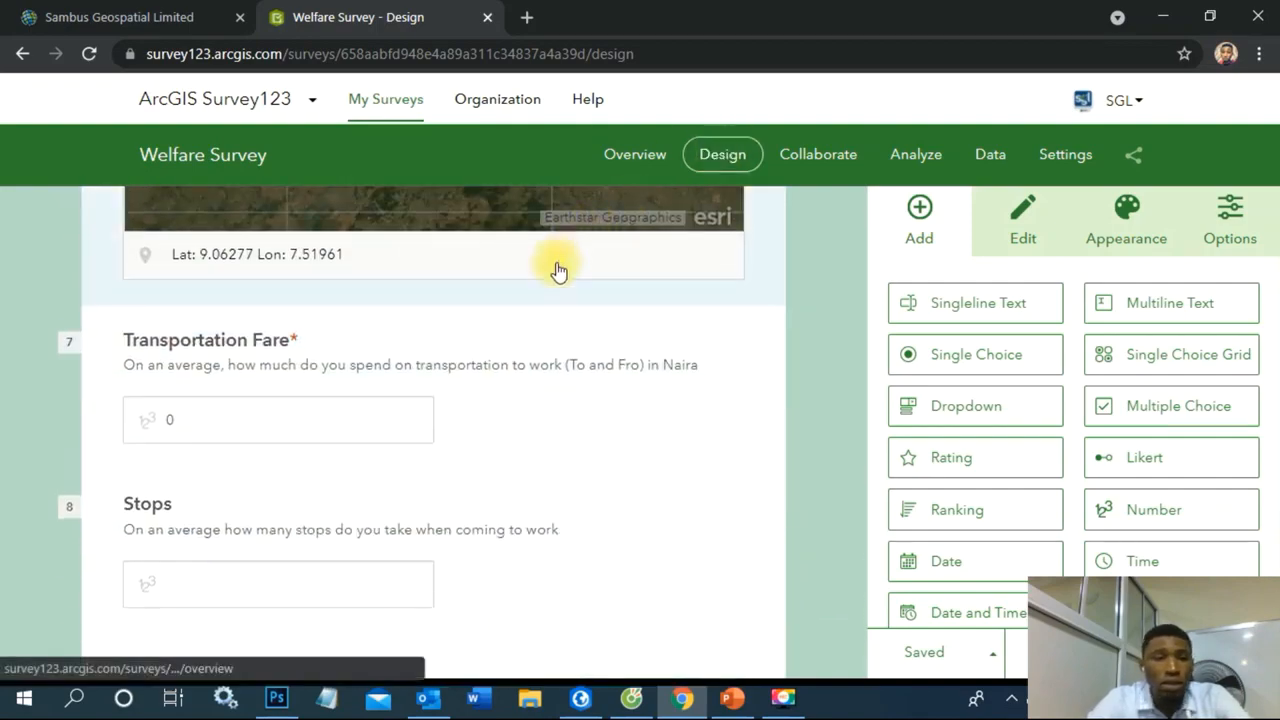
{"action": "scroll", "coordinate": [309, 349], "scroll_direction": "down", "scroll_amount": 3}
{"action": "scroll", "coordinate": [634, 309], "scroll_direction": "up", "scroll_amount": 4}
{"action": "scroll", "coordinate": [534, 266], "scroll_direction": "up", "scroll_amount": 1}
{"action": "scroll", "coordinate": [528, 235], "scroll_direction": "up", "scroll_amount": 1}
{"action": "scroll", "coordinate": [528, 235], "scroll_direction": "up", "scroll_amount": 3}
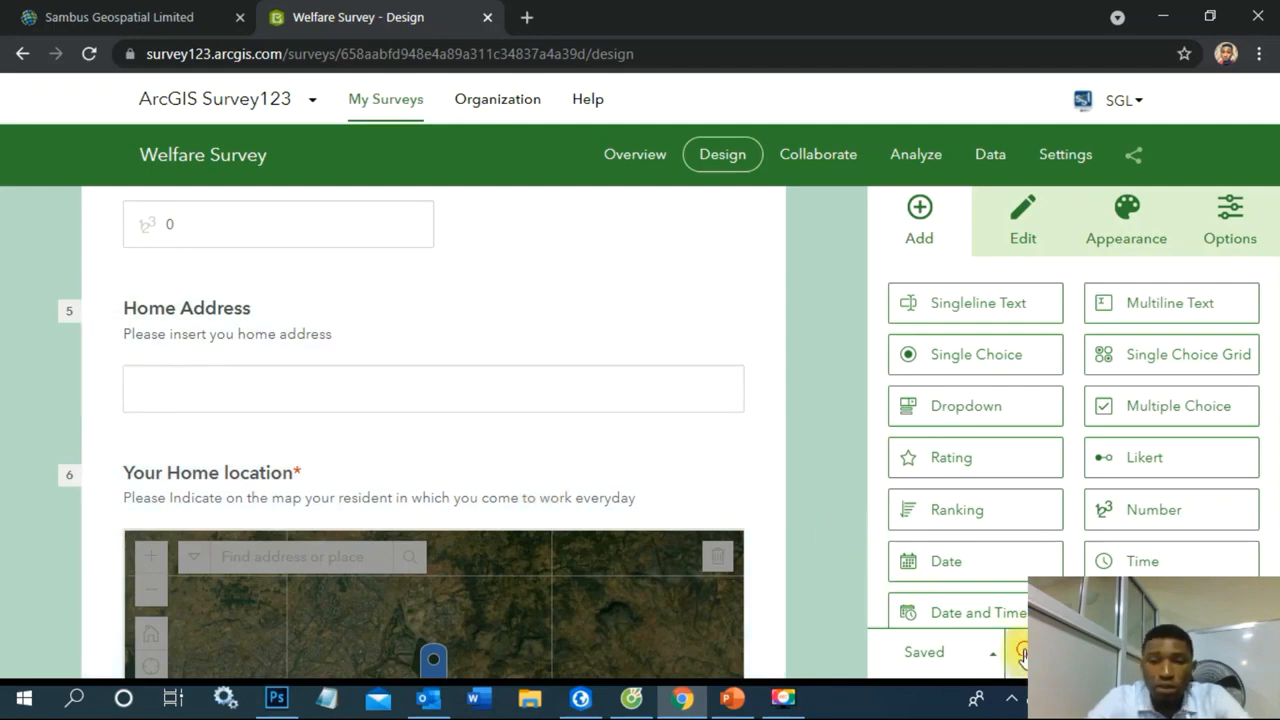
{"action": "scroll", "coordinate": [700, 270], "scroll_direction": "down", "scroll_amount": 2}
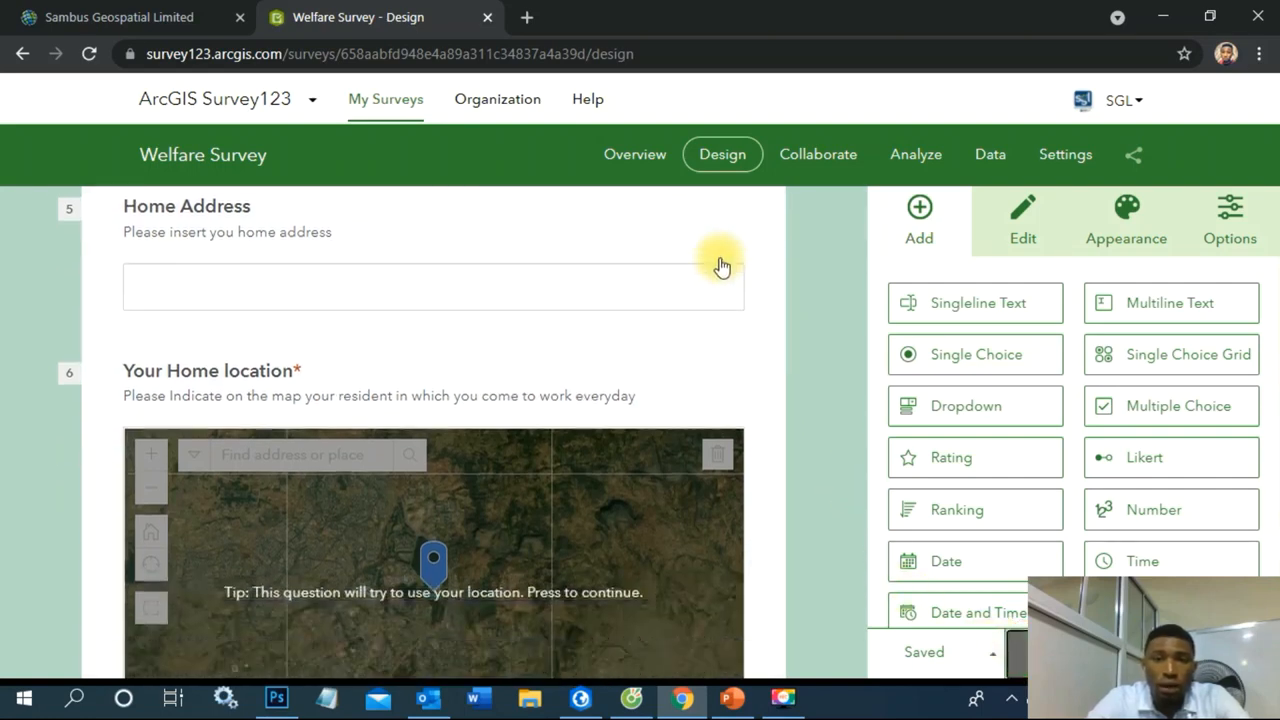
{"action": "scroll", "coordinate": [690, 290], "scroll_direction": "down", "scroll_amount": 1}
{"action": "scroll", "coordinate": [643, 300], "scroll_direction": "down", "scroll_amount": 2}
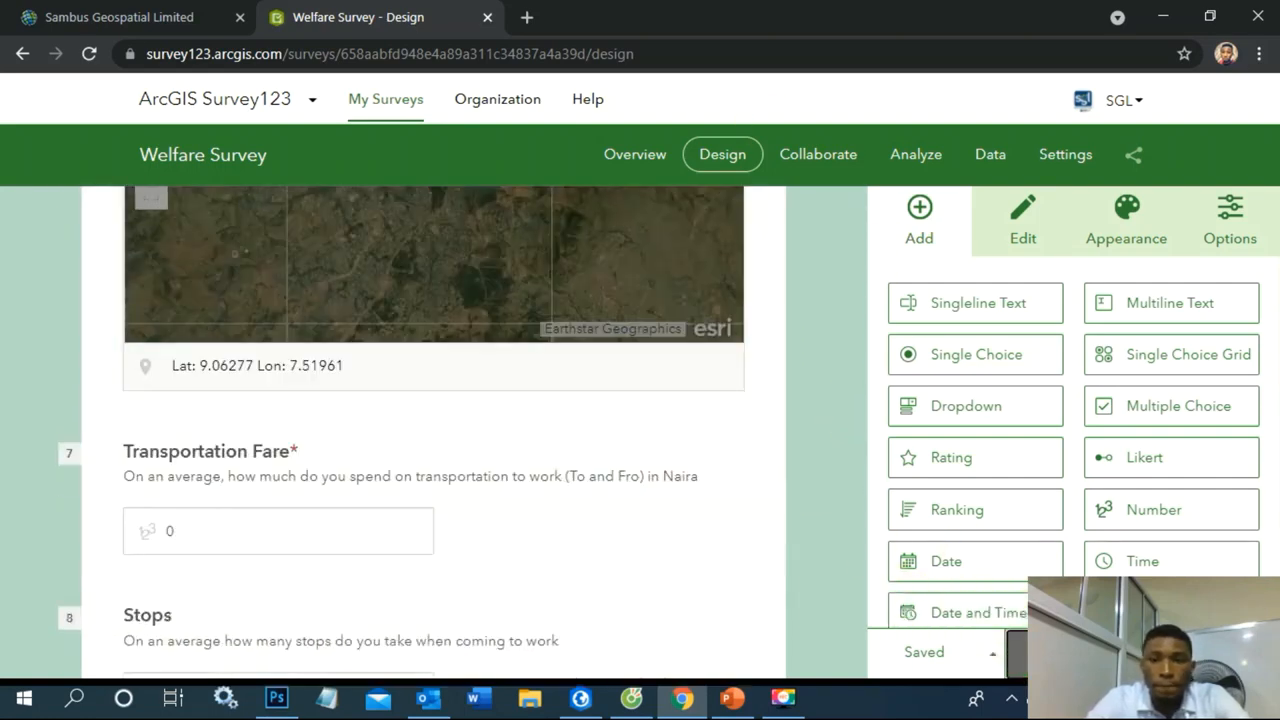
Preview the survey form in desktop, phone and tablet layouts, and close the preview.
{"action": "left_click", "coordinate": [1058, 653]}
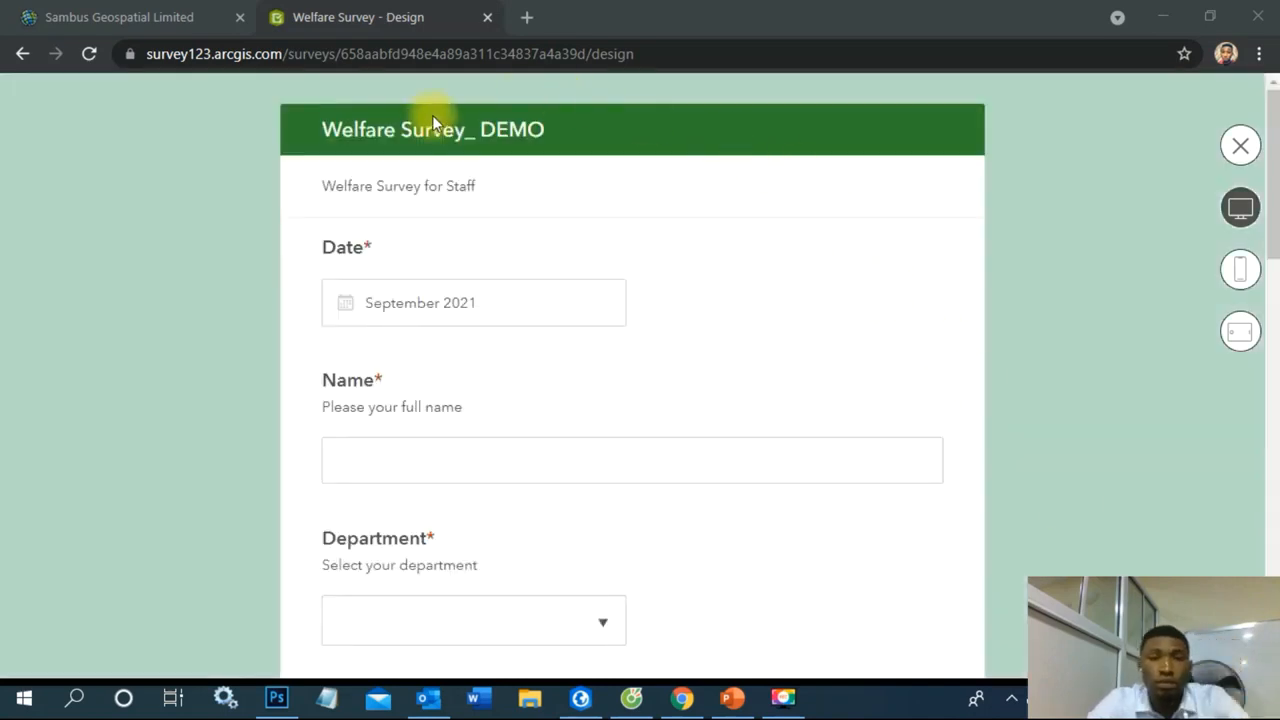
{"action": "scroll", "coordinate": [503, 194], "scroll_direction": "down", "scroll_amount": 9}
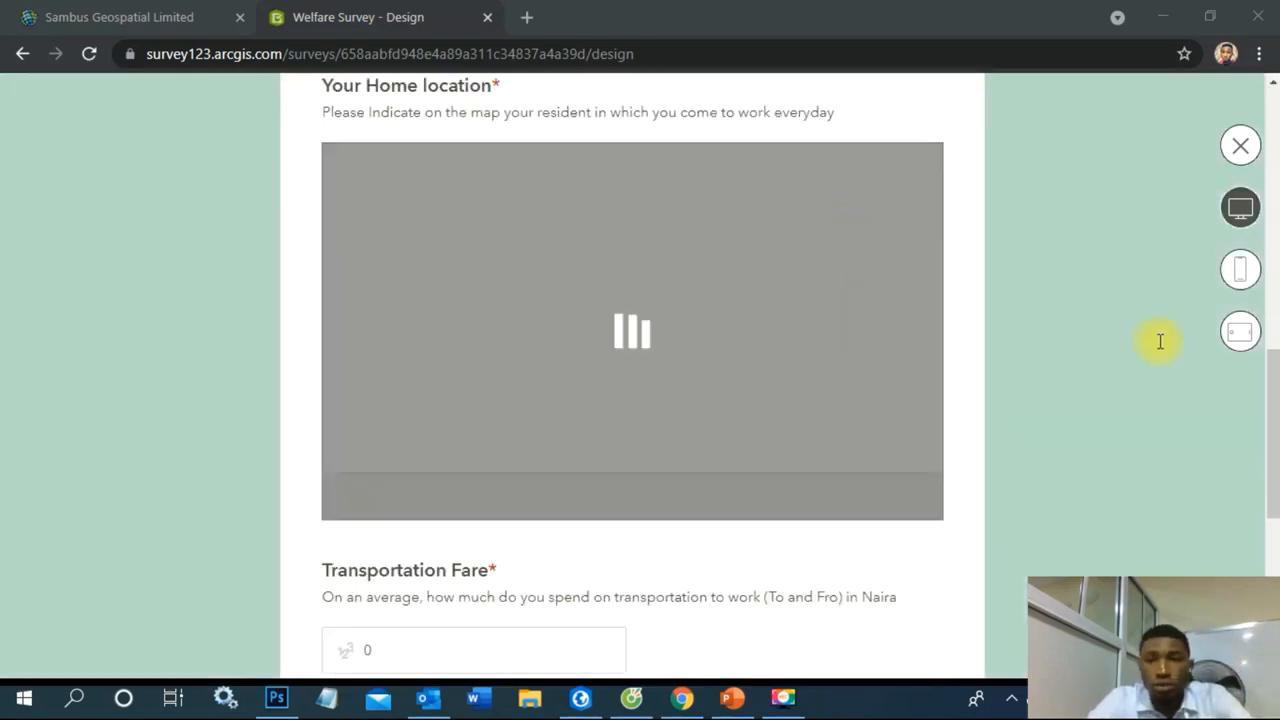
{"action": "scroll", "coordinate": [1238, 265], "scroll_direction": "down", "scroll_amount": 2}
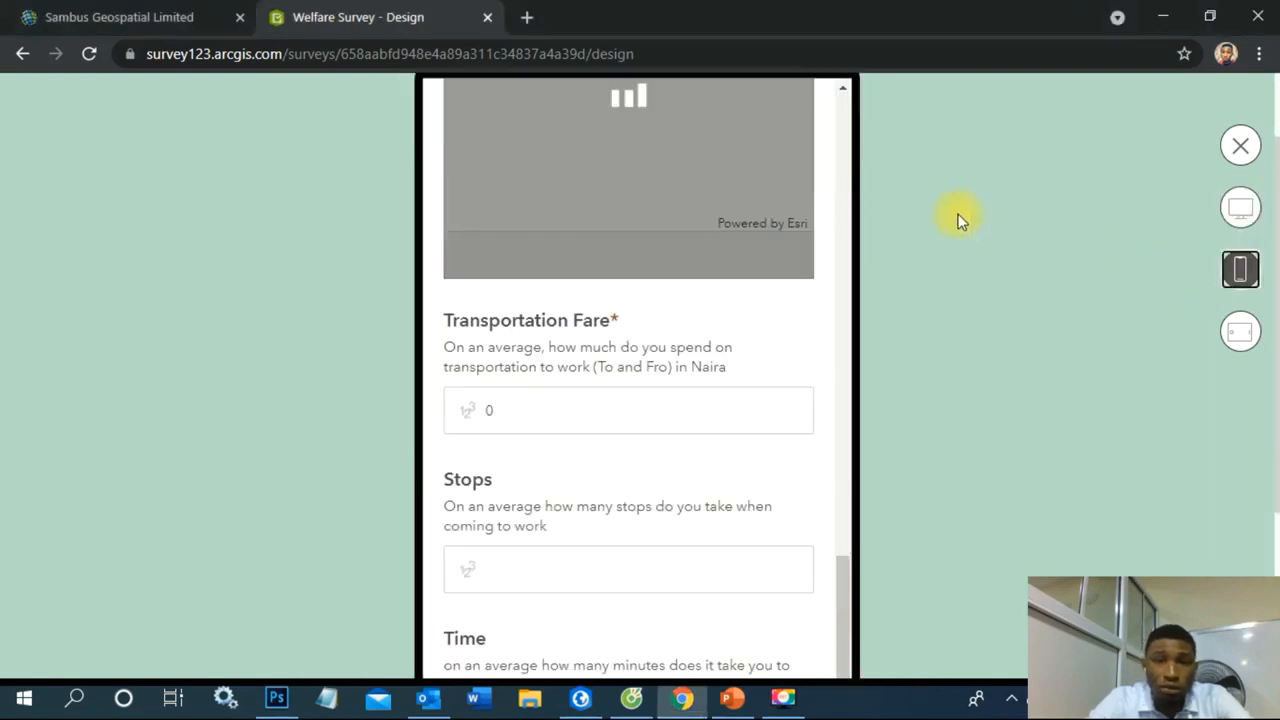
{"action": "scroll", "coordinate": [955, 215], "scroll_direction": "down", "scroll_amount": 4}
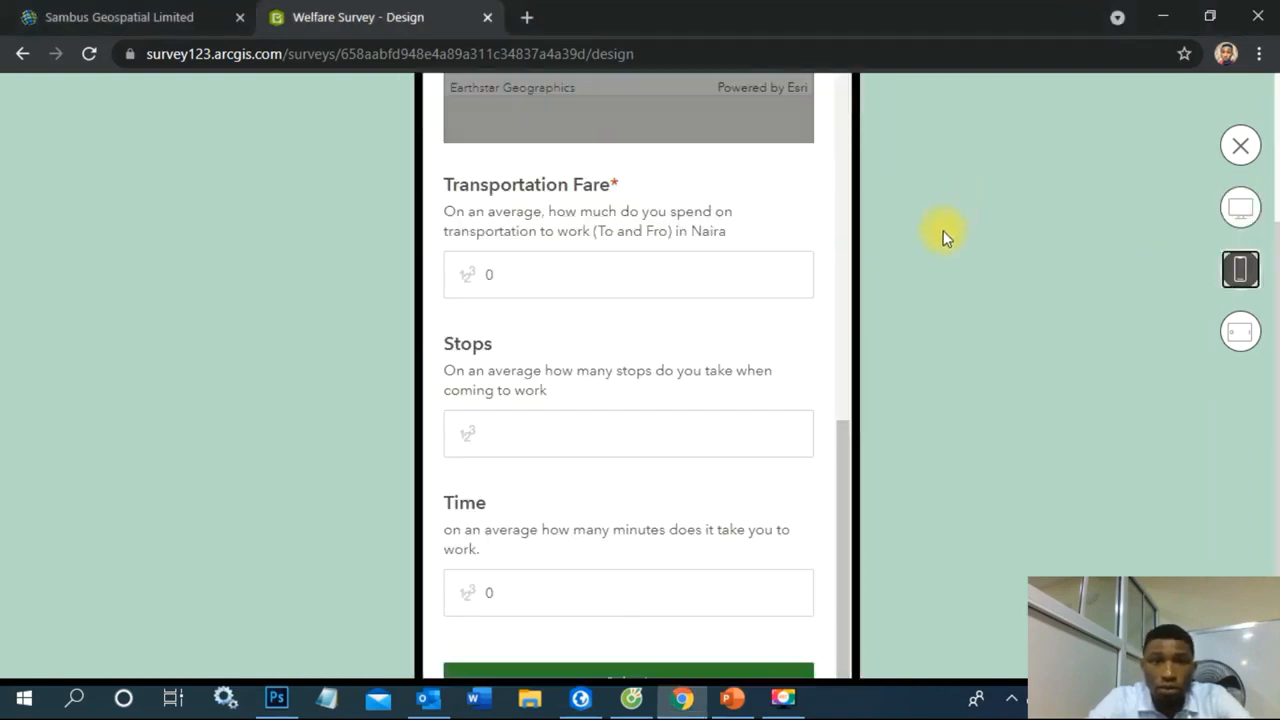
{"action": "scroll", "coordinate": [698, 475], "scroll_direction": "up", "scroll_amount": 15}
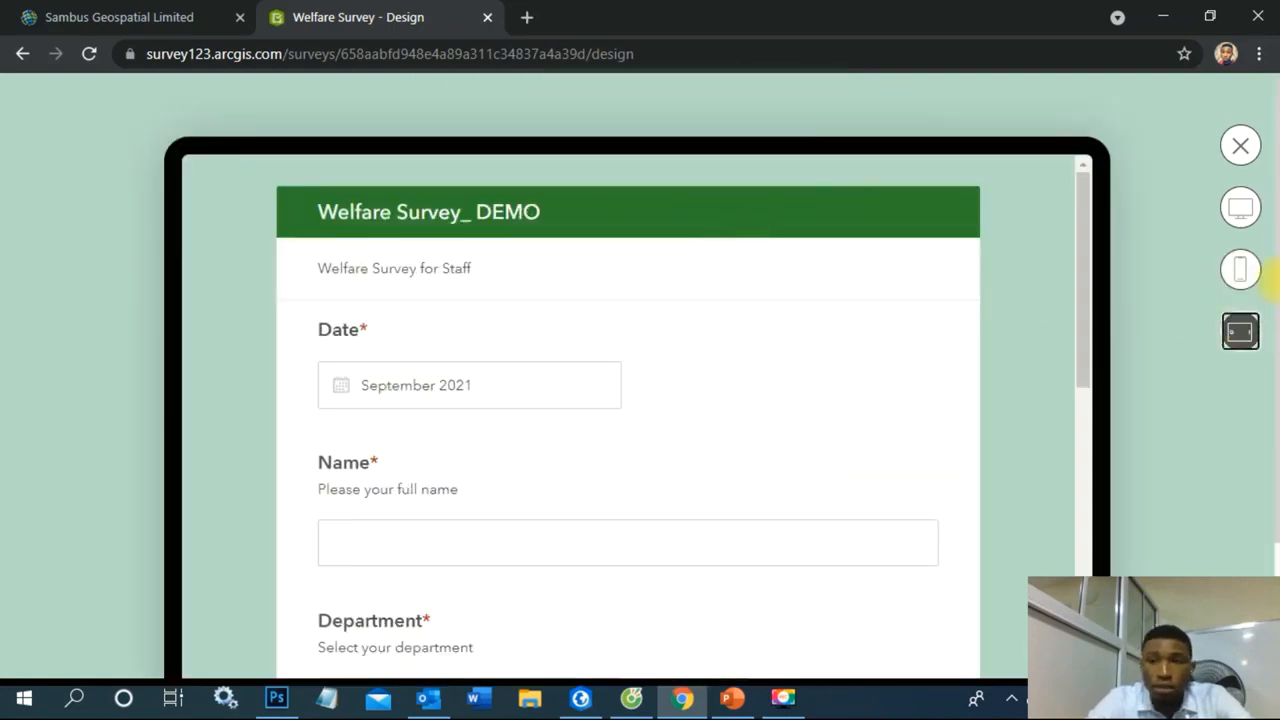
{"action": "left_click", "coordinate": [1239, 220]}
{"action": "scroll", "coordinate": [814, 271], "scroll_direction": "down", "scroll_amount": 15}
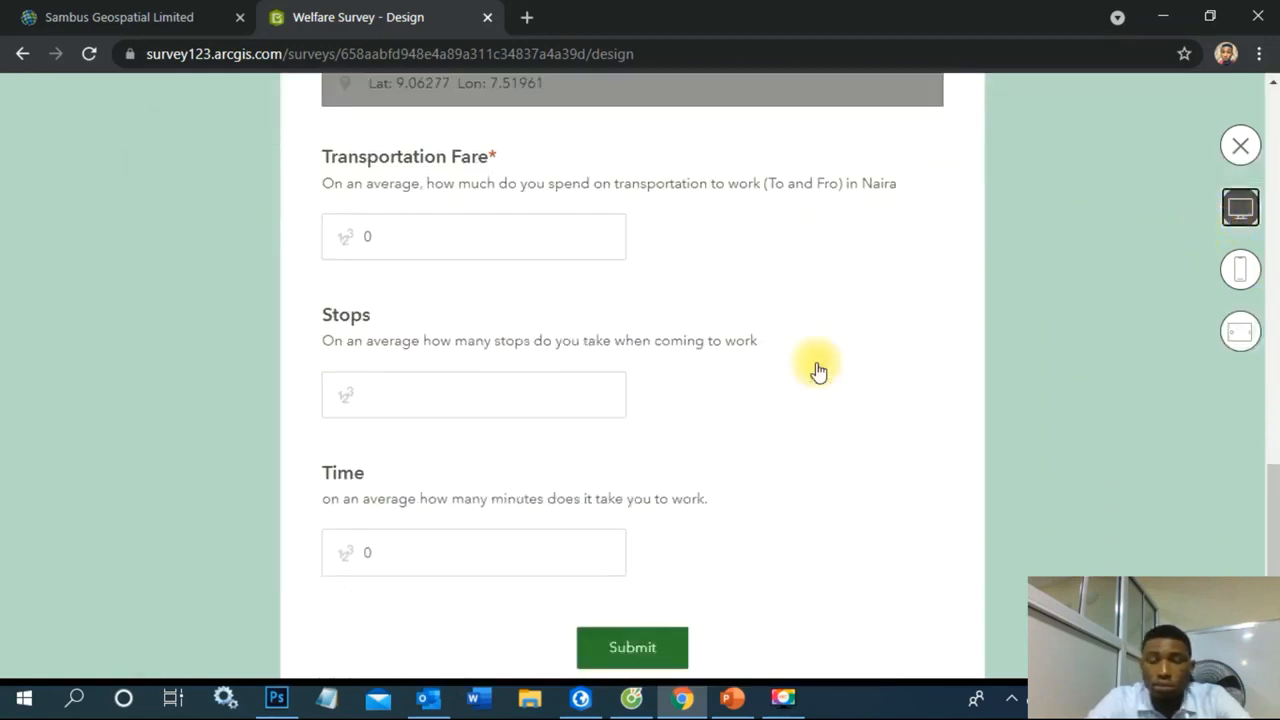
{"action": "scroll", "coordinate": [831, 354], "scroll_direction": "up", "scroll_amount": 5}
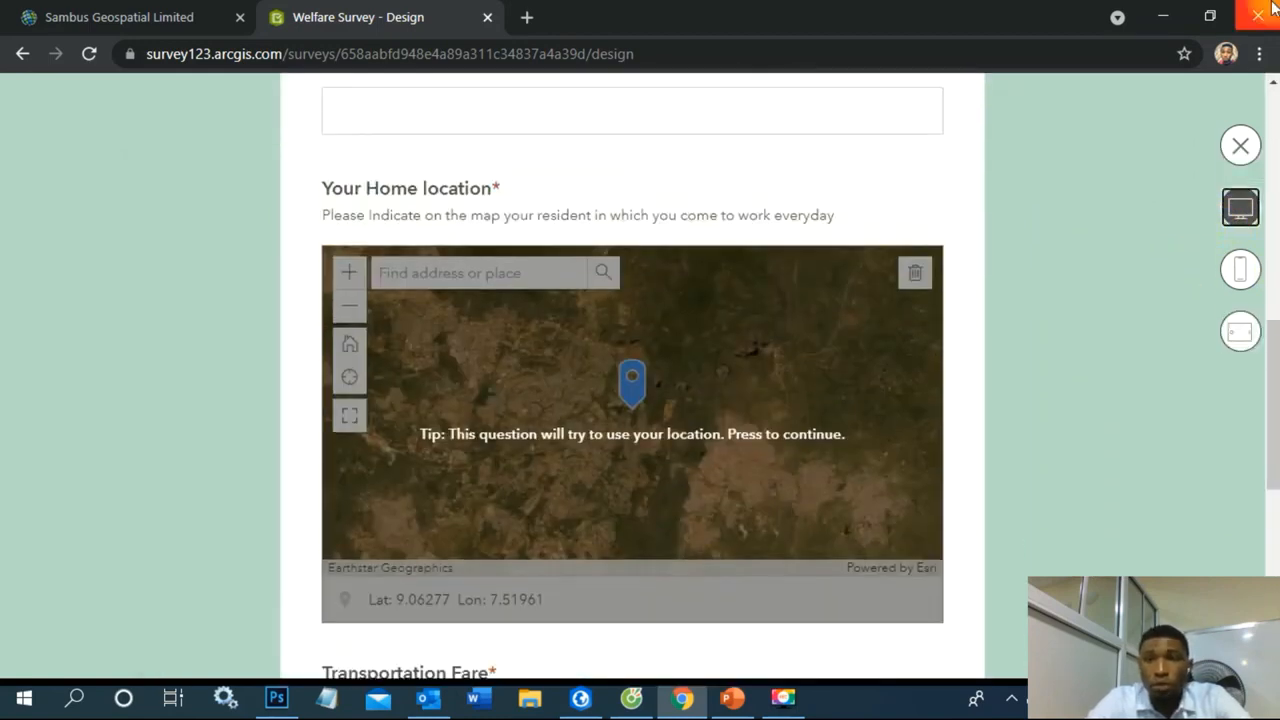
{"action": "left_click", "coordinate": [1239, 150]}
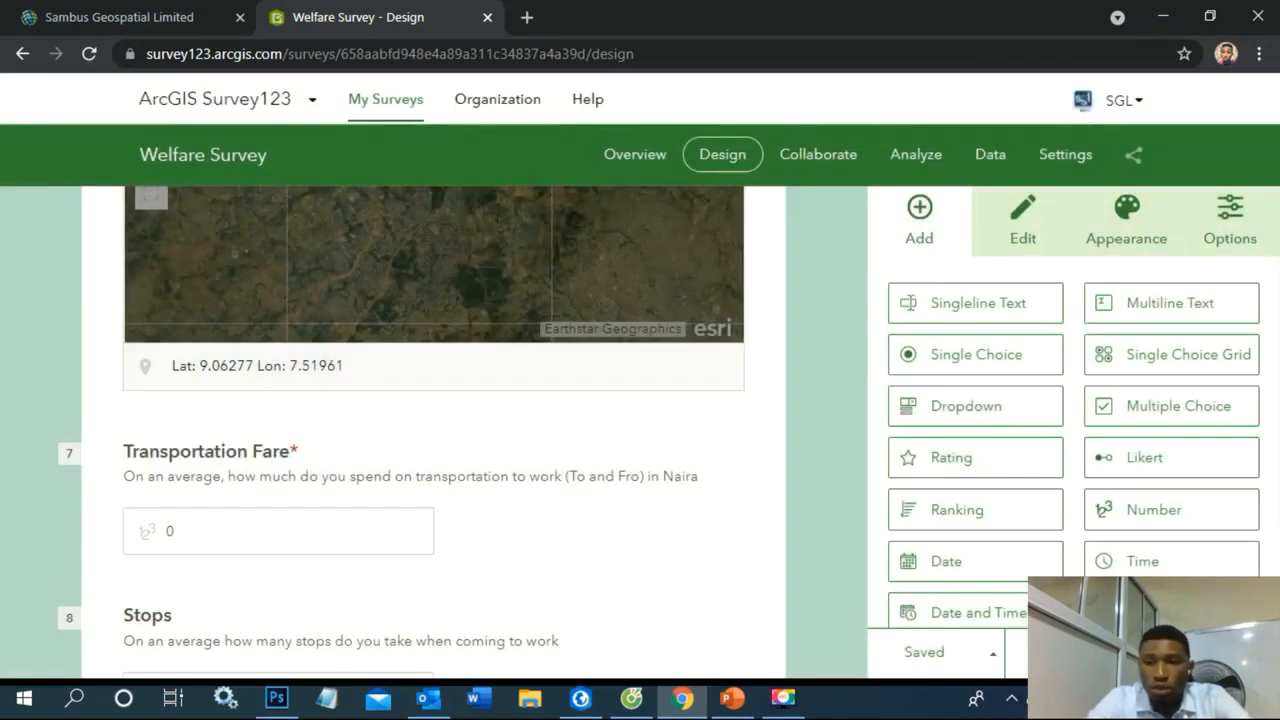
Publish the Welfare Survey and open its Collaborate page with the survey sharing settings.
{"action": "left_click", "coordinate": [1211, 652]}
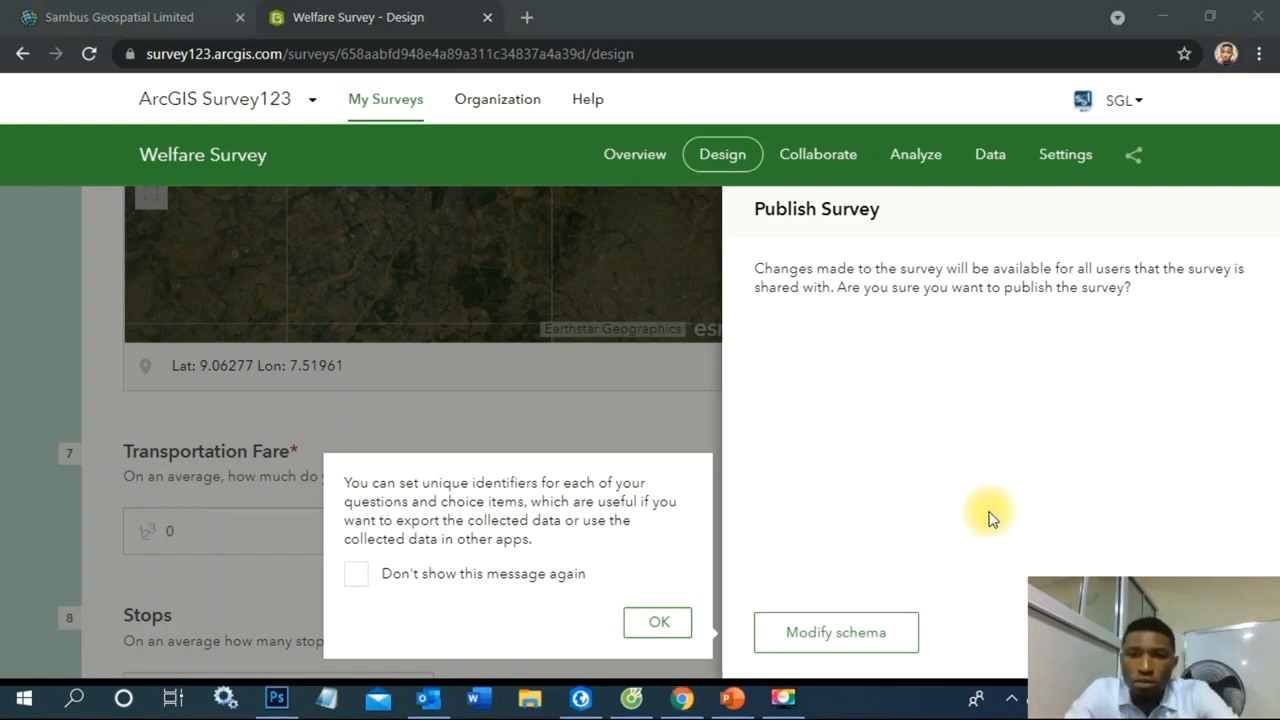
{"action": "left_click", "coordinate": [1130, 632]}
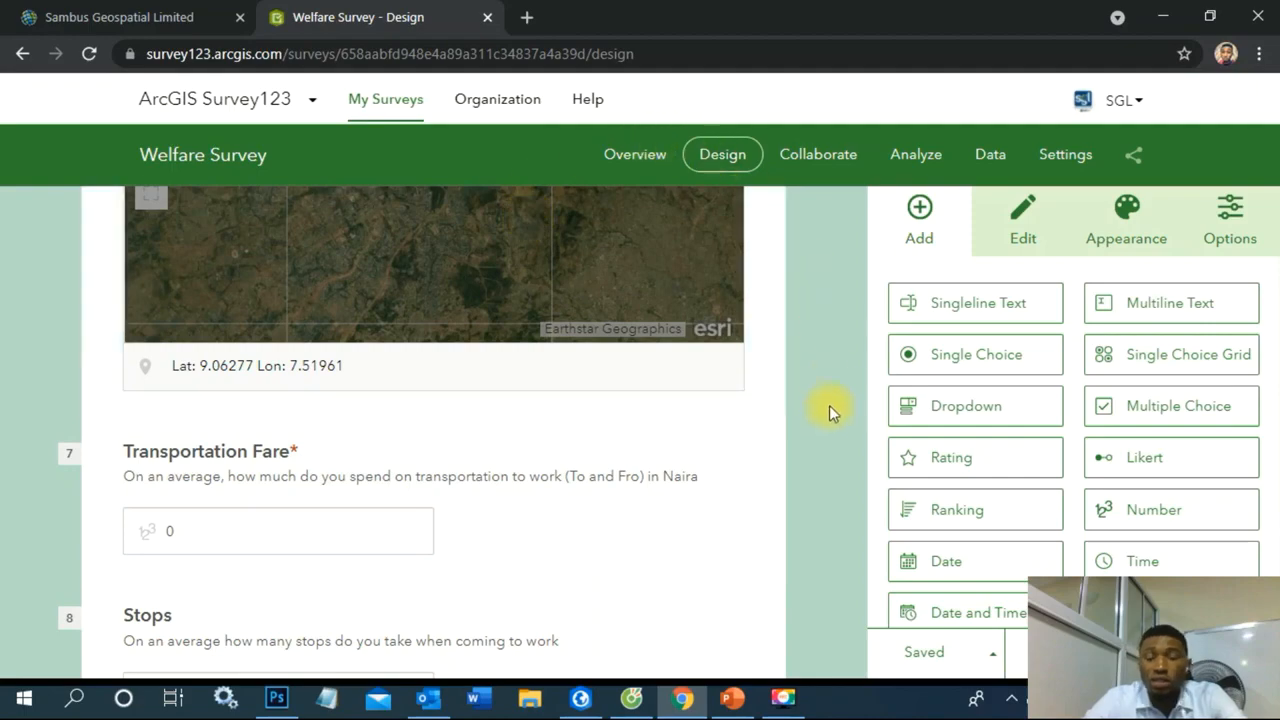
{"action": "scroll", "coordinate": [798, 403], "scroll_direction": "up", "scroll_amount": 15}
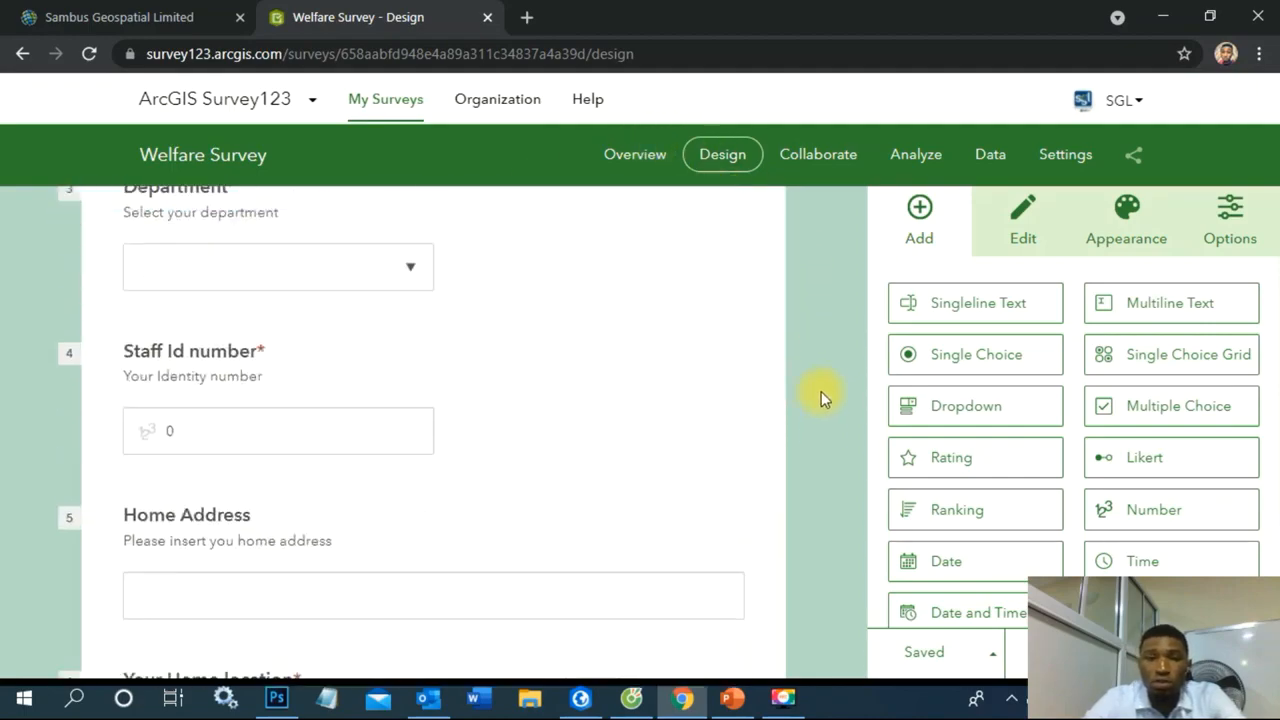
{"action": "scroll", "coordinate": [821, 389], "scroll_direction": "up", "scroll_amount": 1}
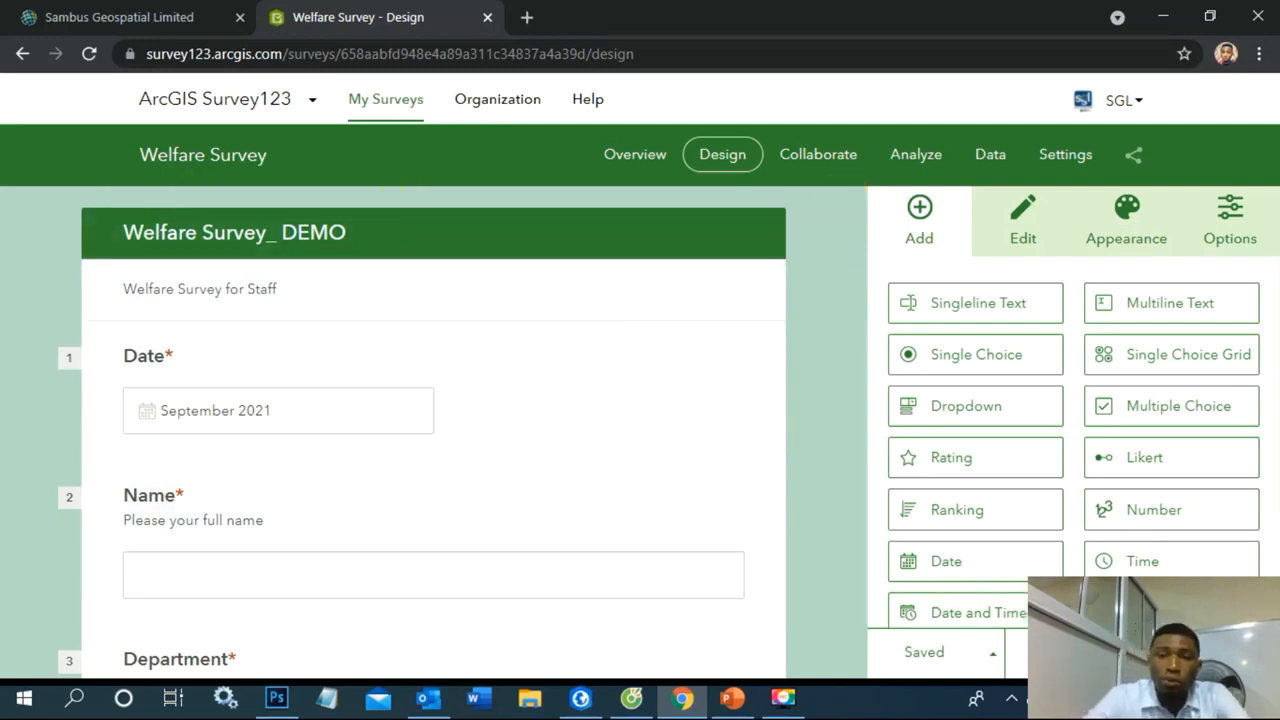
{"action": "scroll", "coordinate": [374, 200], "scroll_direction": "down", "scroll_amount": 15}
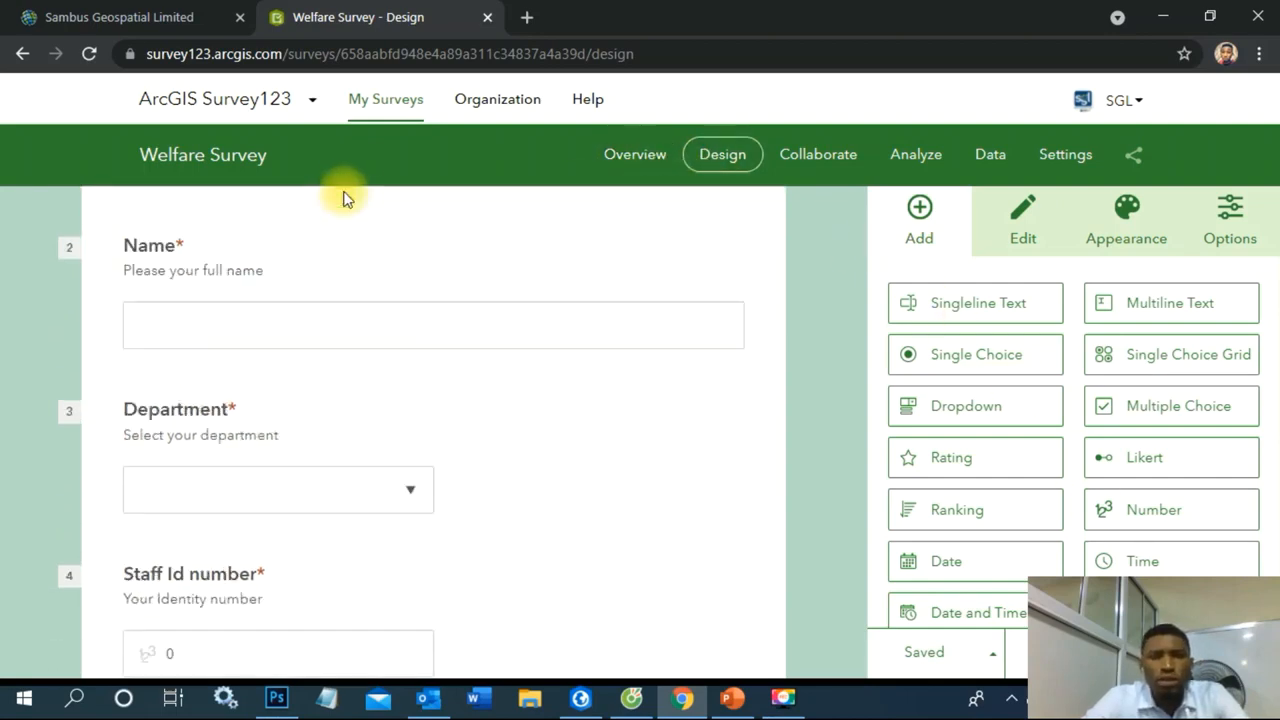
{"action": "scroll", "coordinate": [344, 203], "scroll_direction": "up", "scroll_amount": 15}
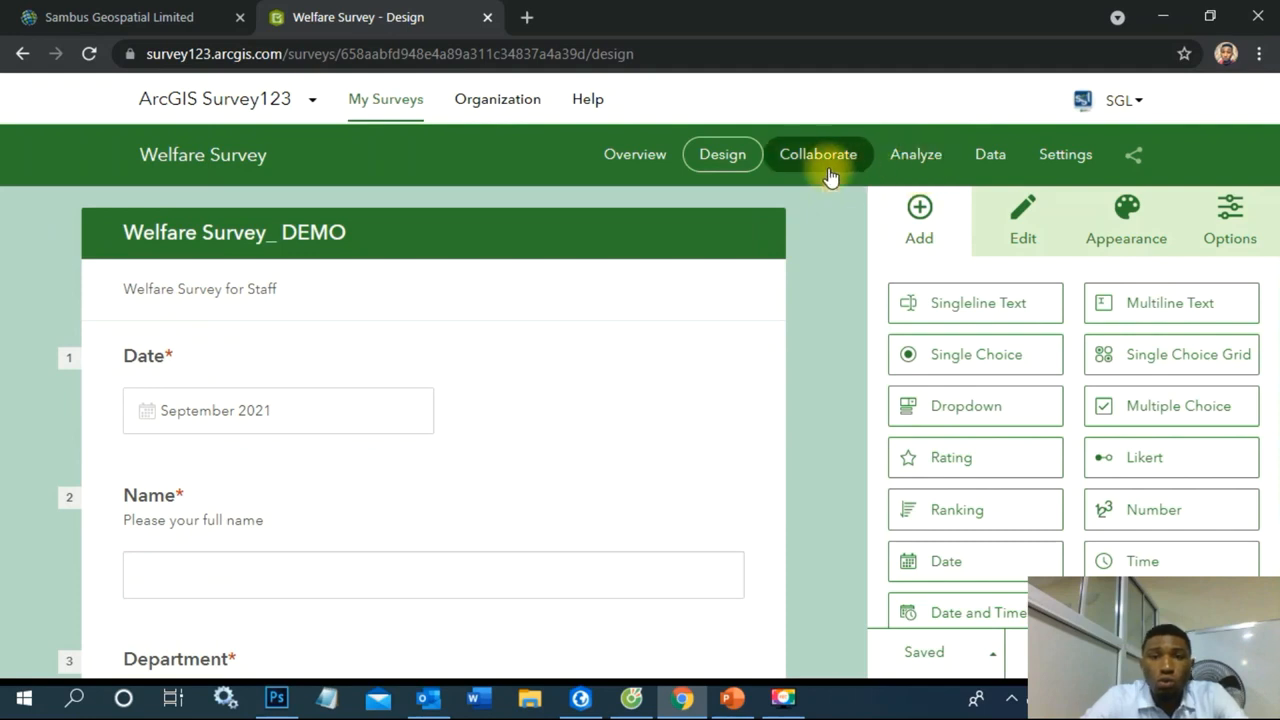
{"action": "left_click", "coordinate": [797, 168]}
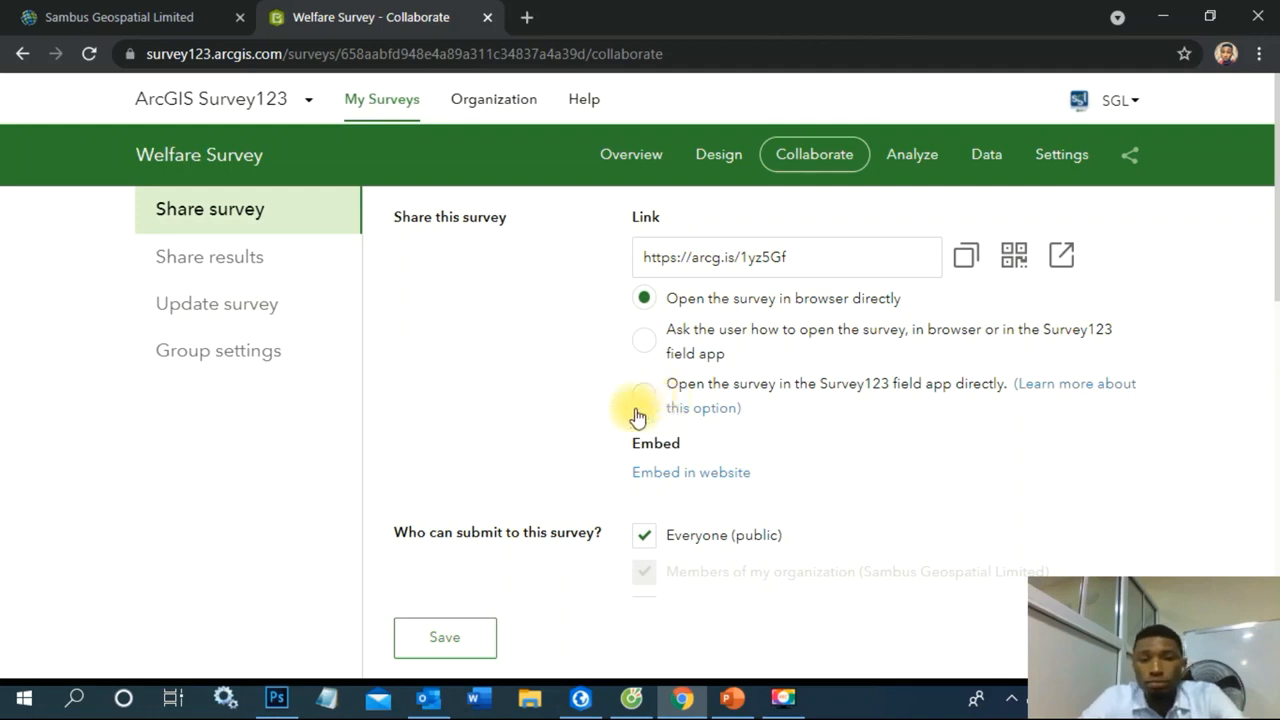
Examine the survey link's opening options and the submitter settings on the Share survey page.
{"action": "scroll", "coordinate": [912, 385], "scroll_direction": "down", "scroll_amount": 3}
{"action": "scroll", "coordinate": [912, 385], "scroll_direction": "up", "scroll_amount": 3}
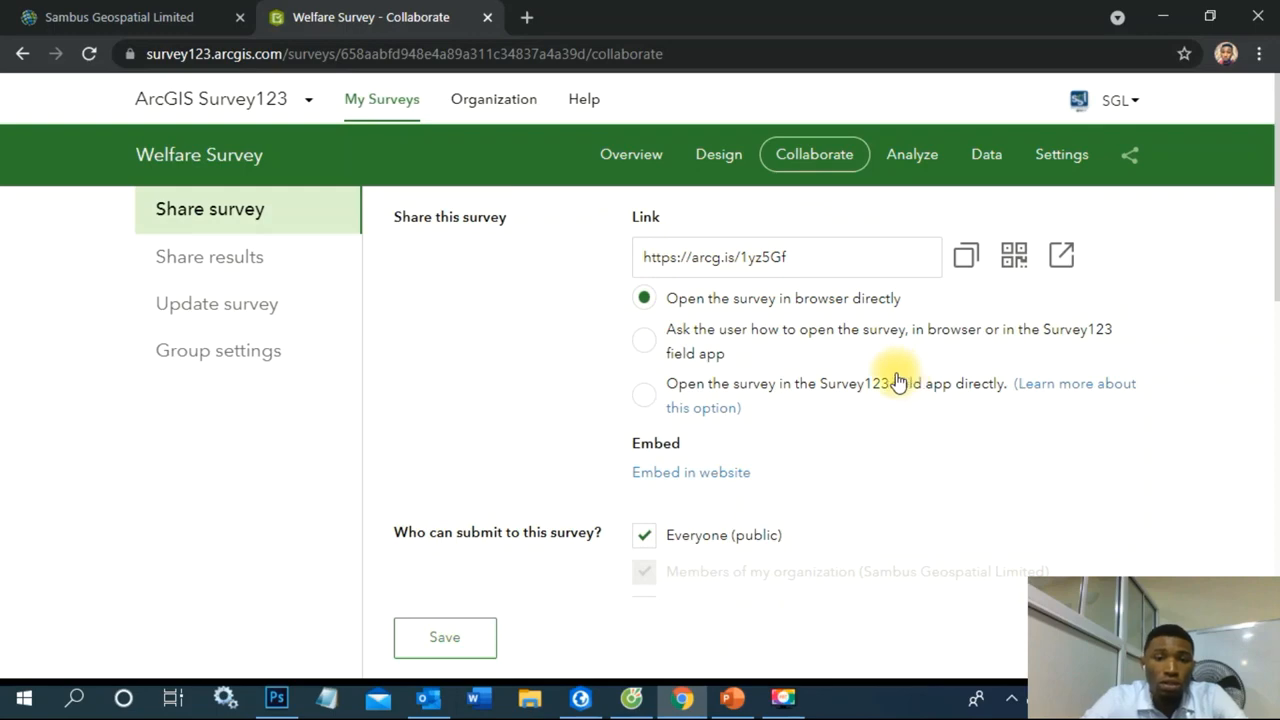
{"action": "scroll", "coordinate": [898, 381], "scroll_direction": "down", "scroll_amount": 3}
{"action": "scroll", "coordinate": [891, 377], "scroll_direction": "up", "scroll_amount": 3}
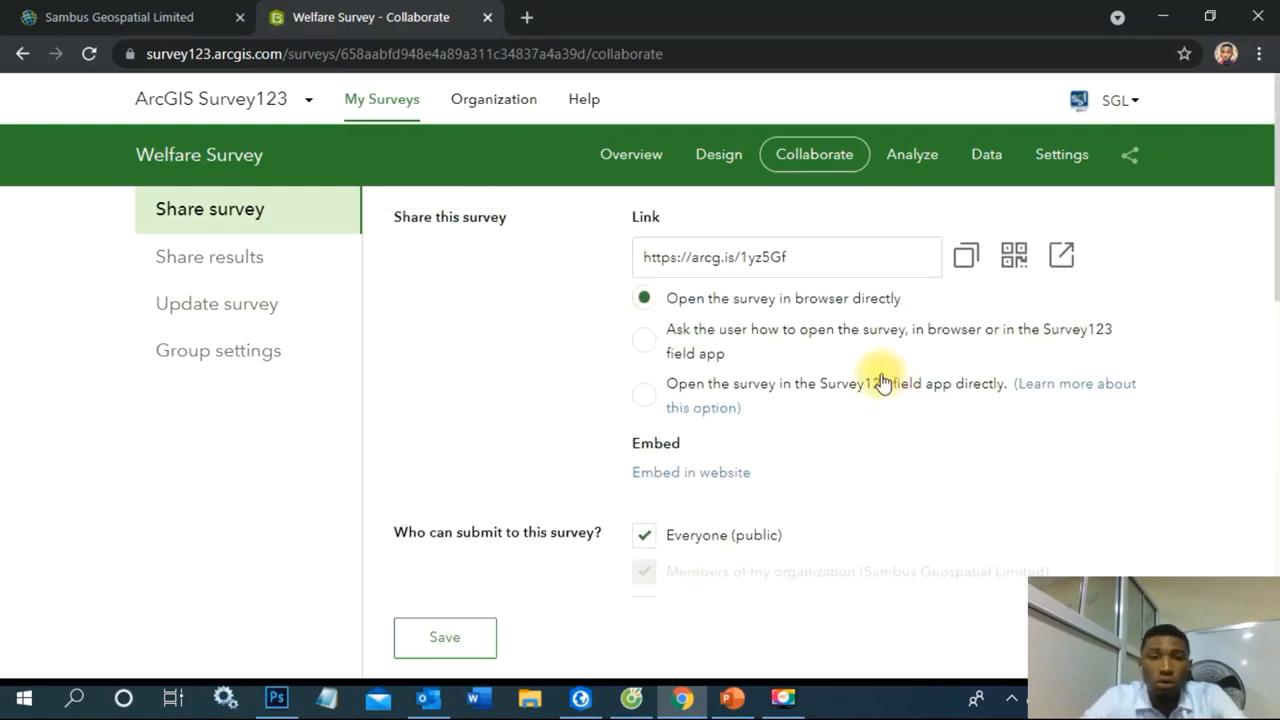
{"action": "scroll", "coordinate": [723, 271], "scroll_direction": "down", "scroll_amount": 3}
{"action": "scroll", "coordinate": [751, 257], "scroll_direction": "up", "scroll_amount": 3}
{"action": "scroll", "coordinate": [955, 366], "scroll_direction": "down", "scroll_amount": 2}
{"action": "scroll", "coordinate": [900, 350], "scroll_direction": "down", "scroll_amount": 1}
{"action": "scroll", "coordinate": [663, 277], "scroll_direction": "up", "scroll_amount": 3}
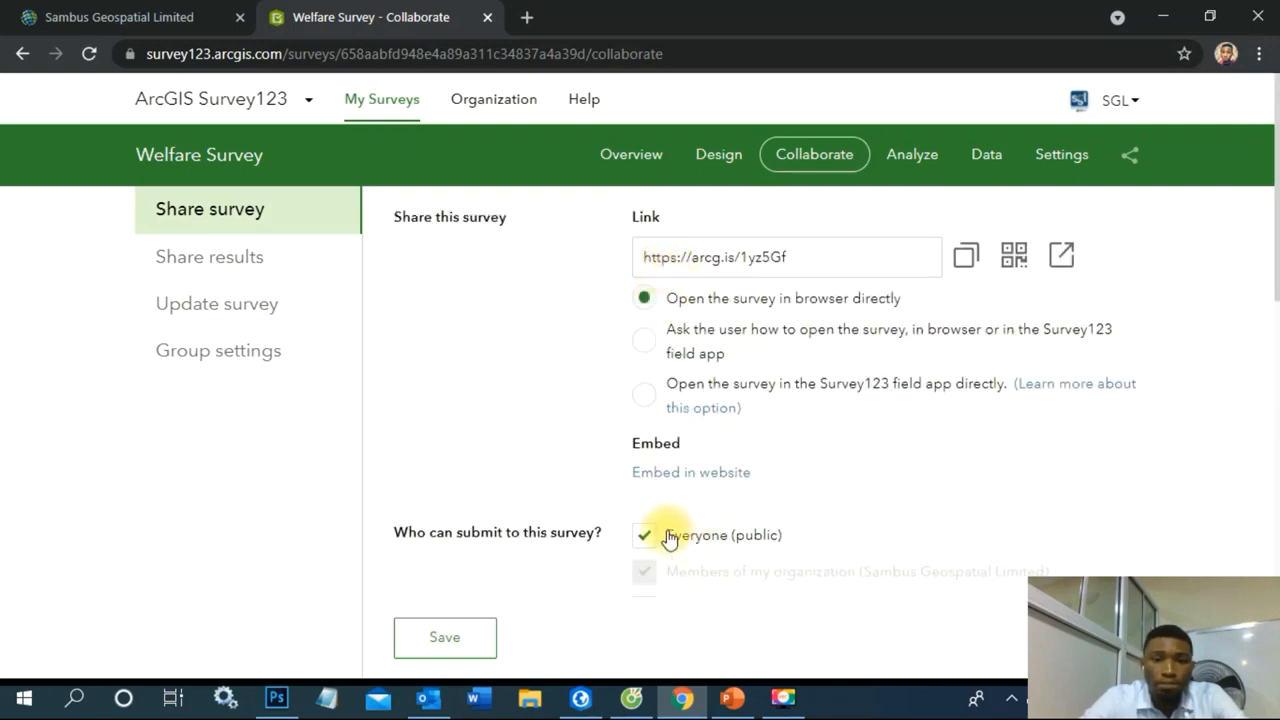
Remove Everyone (public) from the allowed submitters and clear the Following groups and Members of my organization options.
{"action": "scroll", "coordinate": [681, 498], "scroll_direction": "down", "scroll_amount": 1}
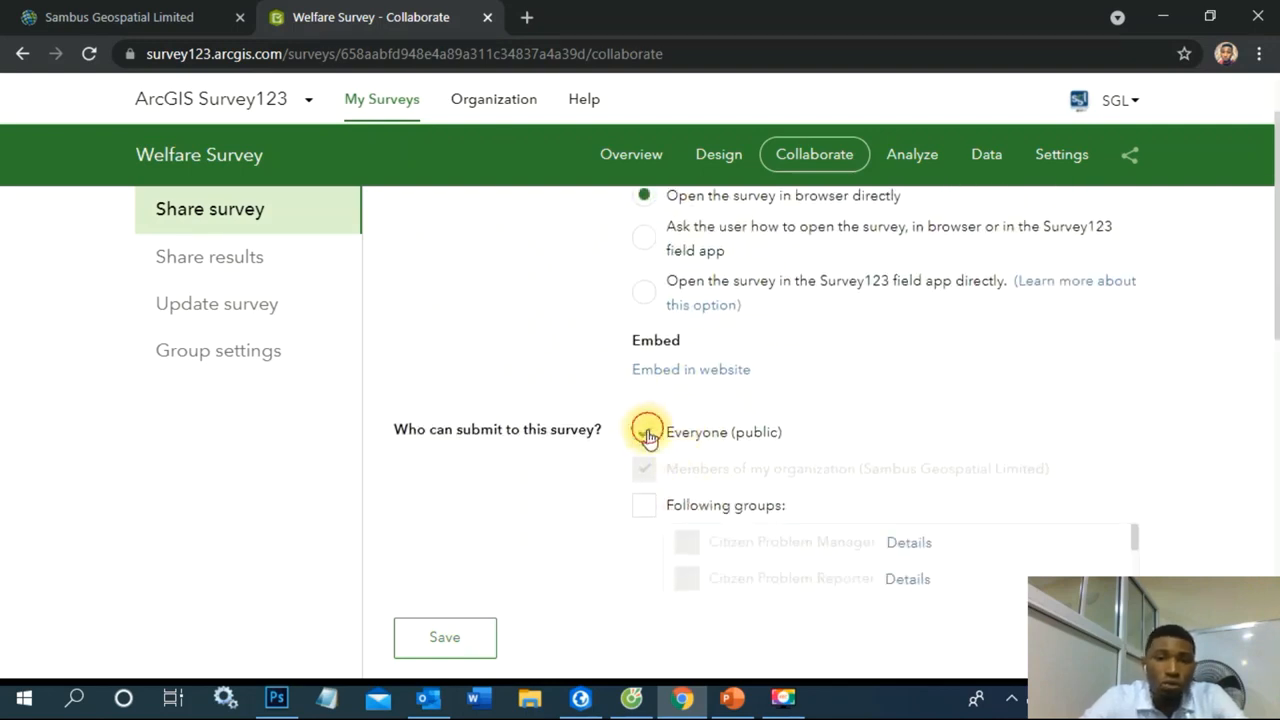
{"action": "left_click", "coordinate": [647, 432]}
{"action": "scroll", "coordinate": [800, 403], "scroll_direction": "down", "scroll_amount": 2}
{"action": "scroll", "coordinate": [760, 450], "scroll_direction": "up", "scroll_amount": 2}
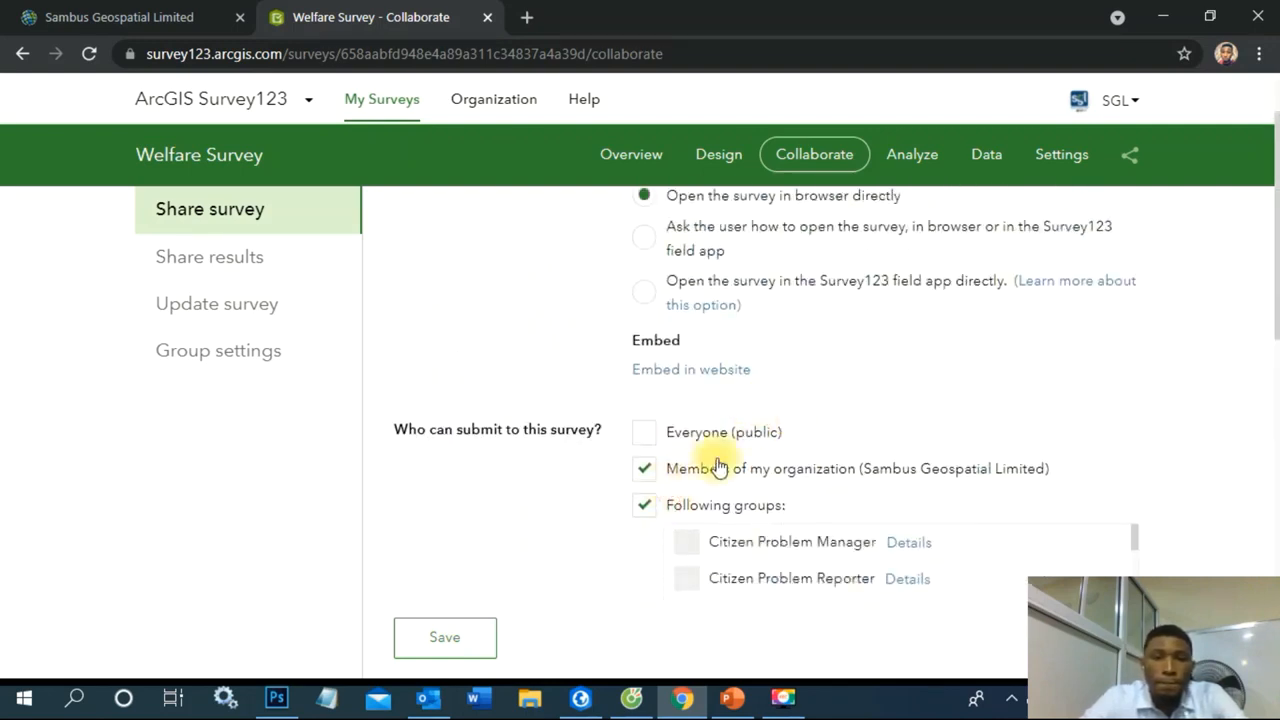
{"action": "scroll", "coordinate": [743, 434], "scroll_direction": "down", "scroll_amount": 3}
{"action": "scroll", "coordinate": [786, 434], "scroll_direction": "up", "scroll_amount": 4}
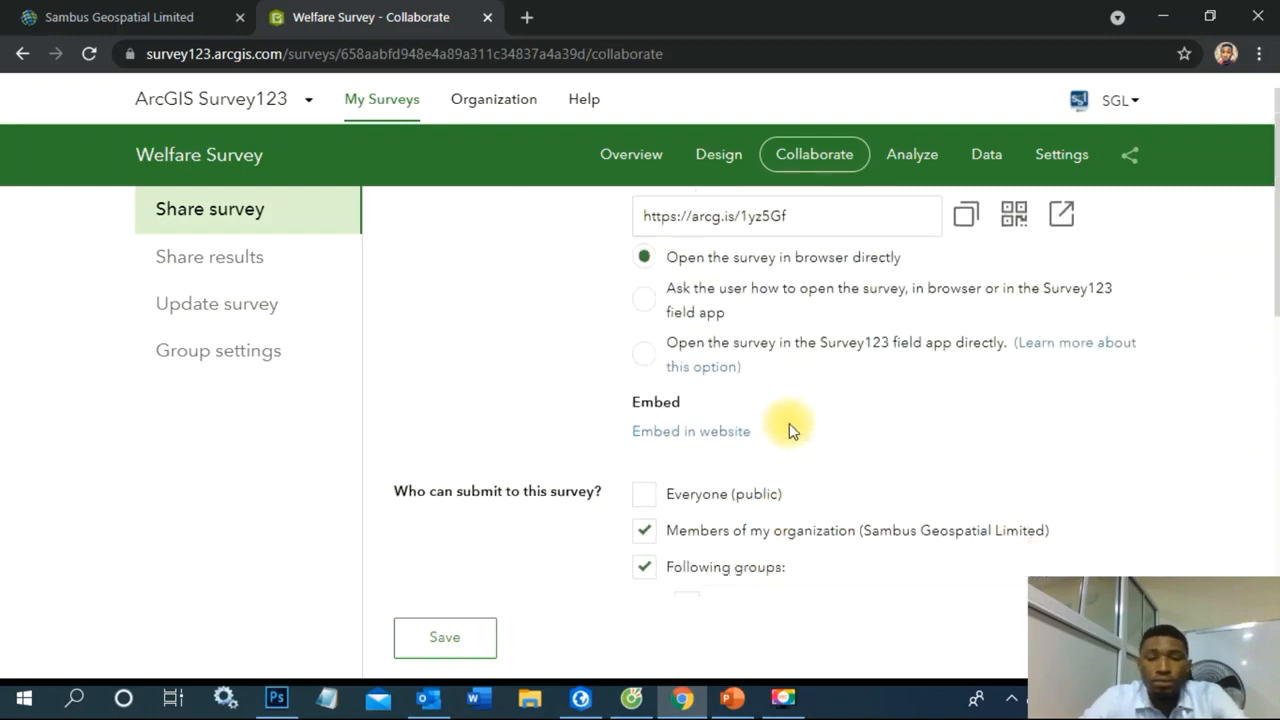
{"action": "scroll", "coordinate": [789, 423], "scroll_direction": "down", "scroll_amount": 3}
{"action": "left_click", "coordinate": [684, 300]}
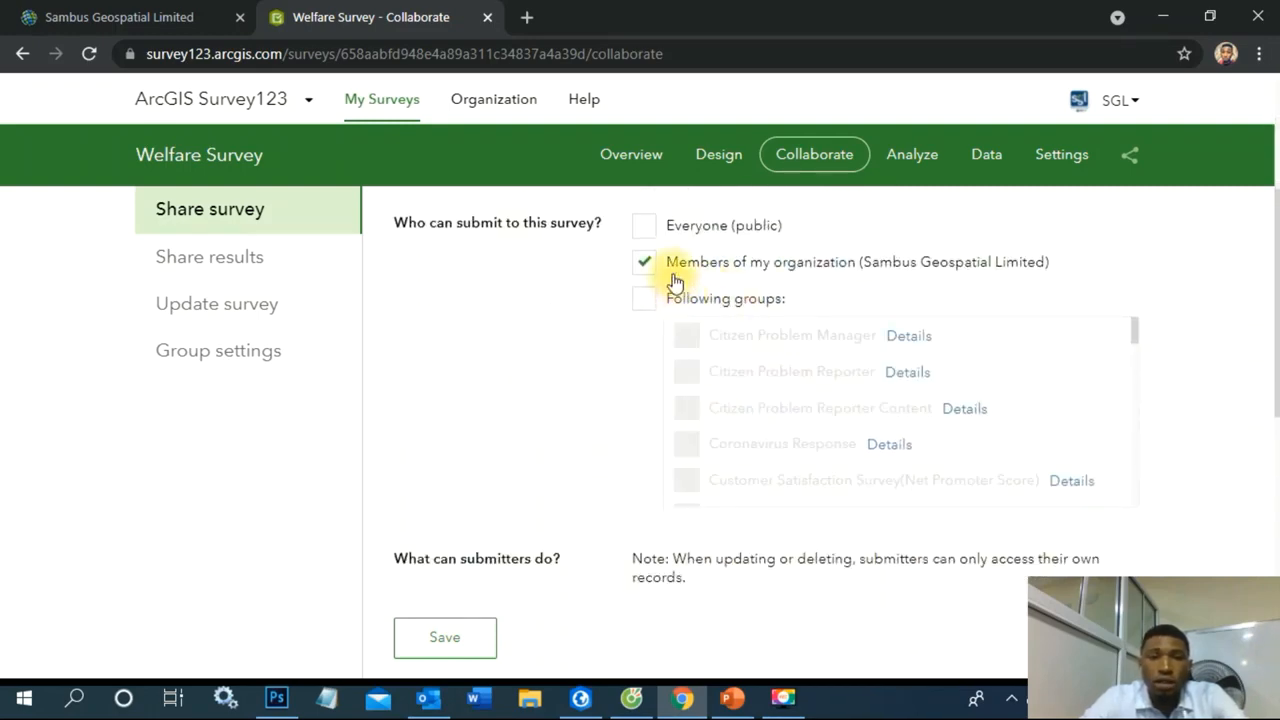
{"action": "left_click", "coordinate": [712, 263]}
{"action": "scroll", "coordinate": [829, 286], "scroll_direction": "down", "scroll_amount": 4}
{"action": "scroll", "coordinate": [830, 287], "scroll_direction": "up", "scroll_amount": 6}
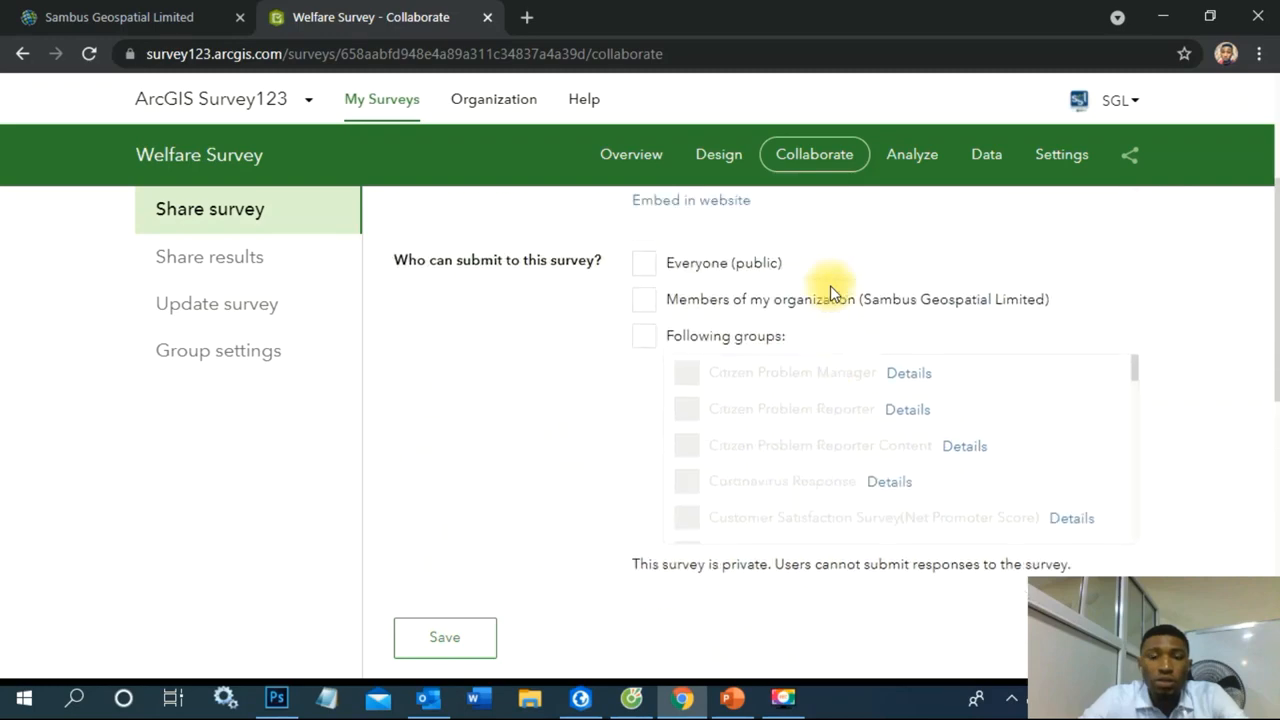
Allow only Members of my organization to submit to the survey and save the sharing settings.
{"action": "scroll", "coordinate": [831, 300], "scroll_direction": "down", "scroll_amount": 5}
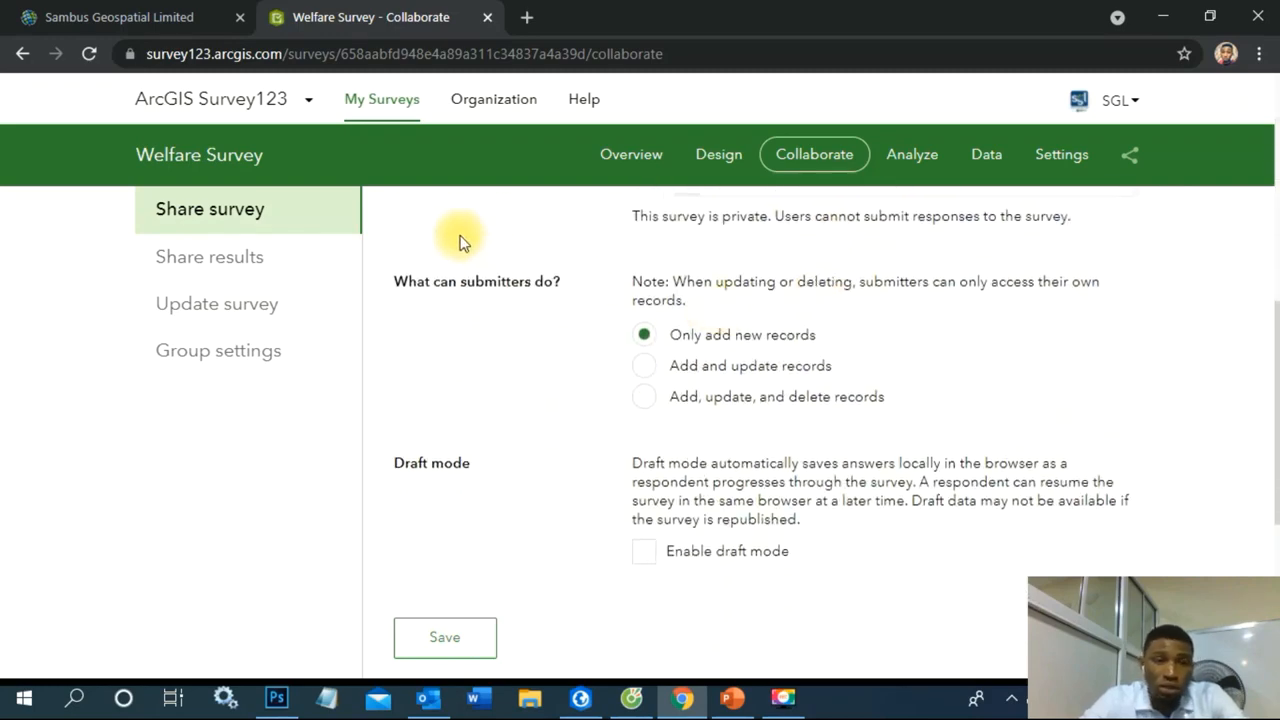
{"action": "scroll", "coordinate": [820, 470], "scroll_direction": "down", "scroll_amount": 3}
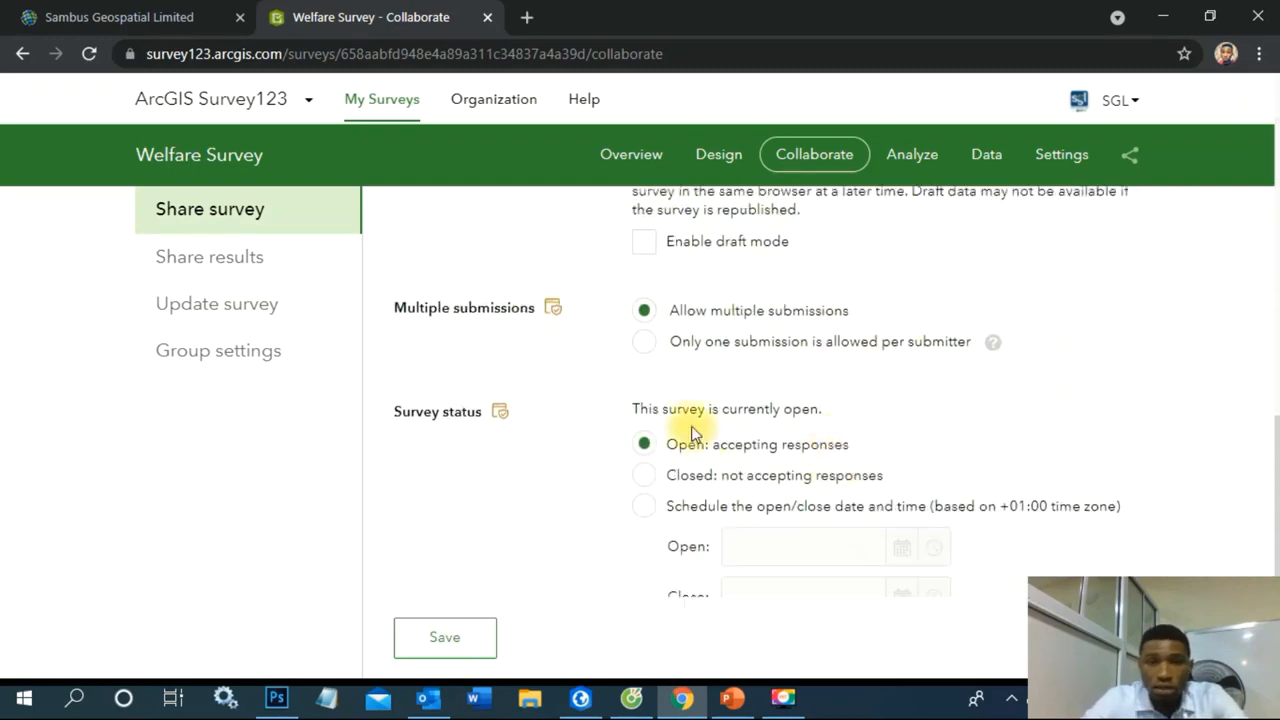
{"action": "scroll", "coordinate": [727, 388], "scroll_direction": "up", "scroll_amount": 6}
{"action": "scroll", "coordinate": [727, 388], "scroll_direction": "down", "scroll_amount": 3}
{"action": "scroll", "coordinate": [727, 388], "scroll_direction": "up", "scroll_amount": 5}
{"action": "scroll", "coordinate": [729, 390], "scroll_direction": "up", "scroll_amount": 1}
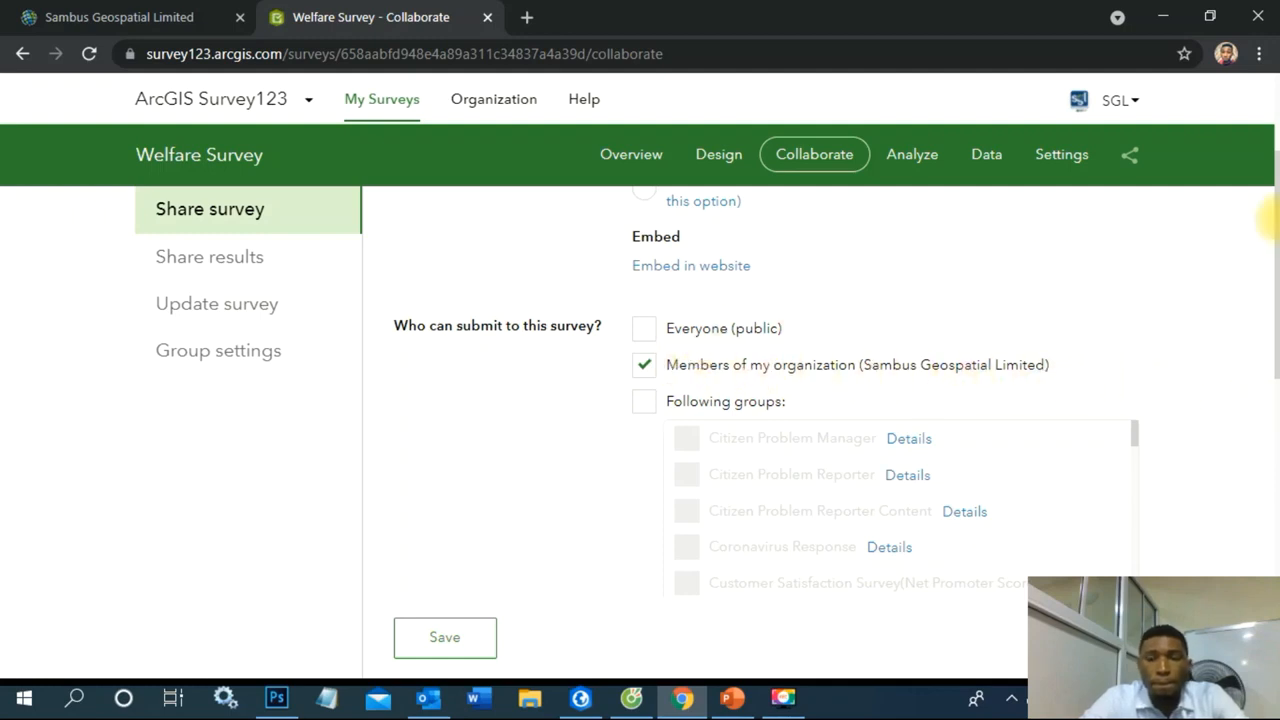
{"action": "left_click", "coordinate": [455, 636]}
{"action": "scroll", "coordinate": [797, 403], "scroll_direction": "up", "scroll_amount": 2}
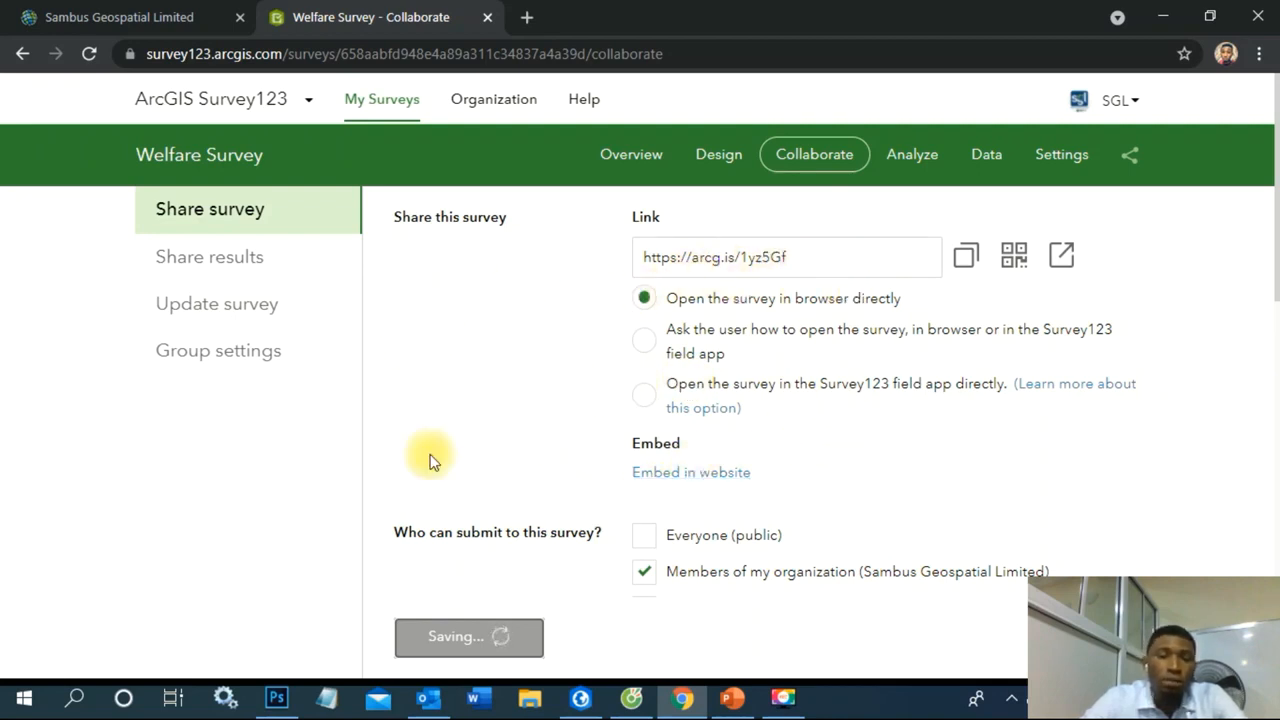
{"action": "left_click", "coordinate": [1104, 112]}
{"action": "left_click", "coordinate": [1104, 112]}
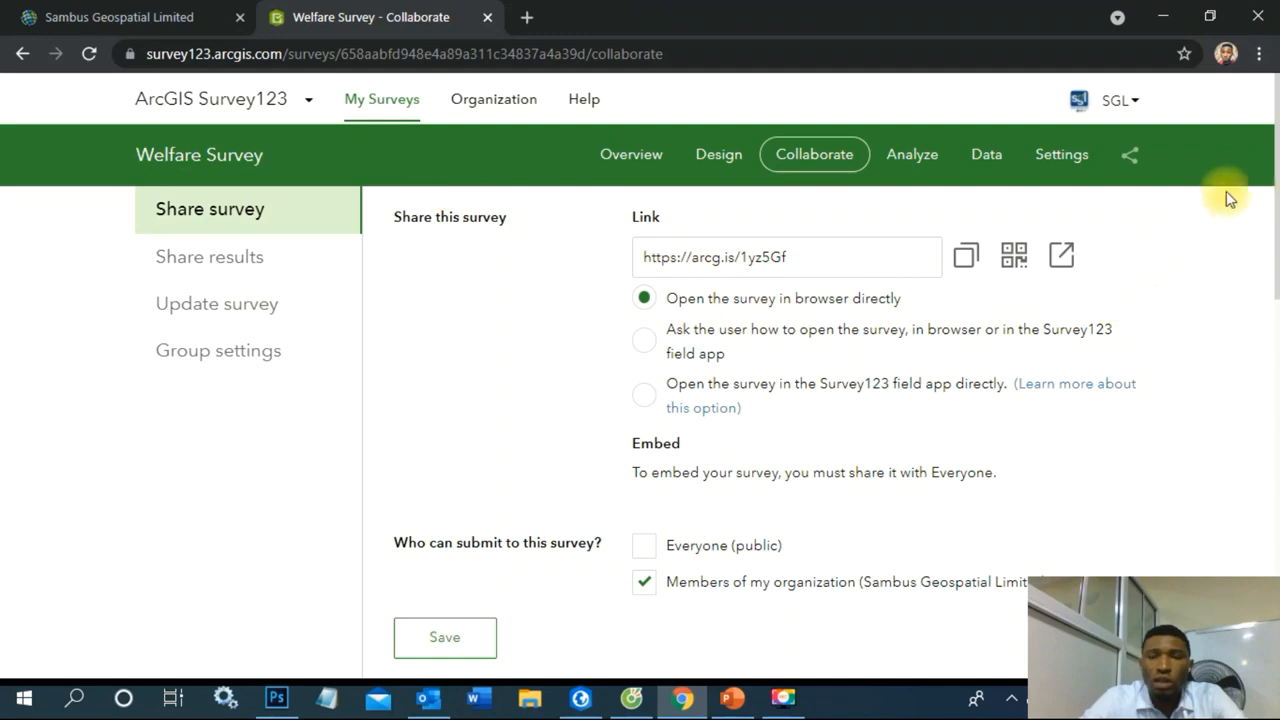
Copy the Welfare Survey's share link.
{"action": "left_click", "coordinate": [1259, 53]}
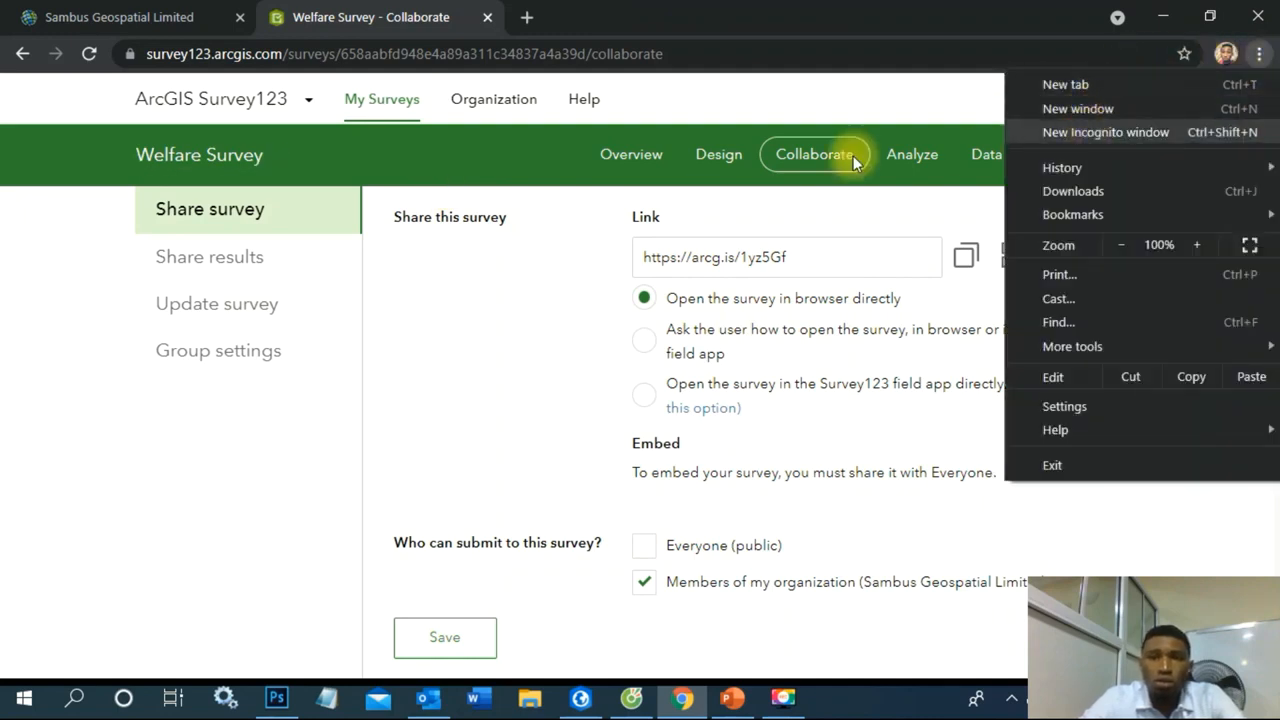
{"action": "left_click", "coordinate": [859, 229]}
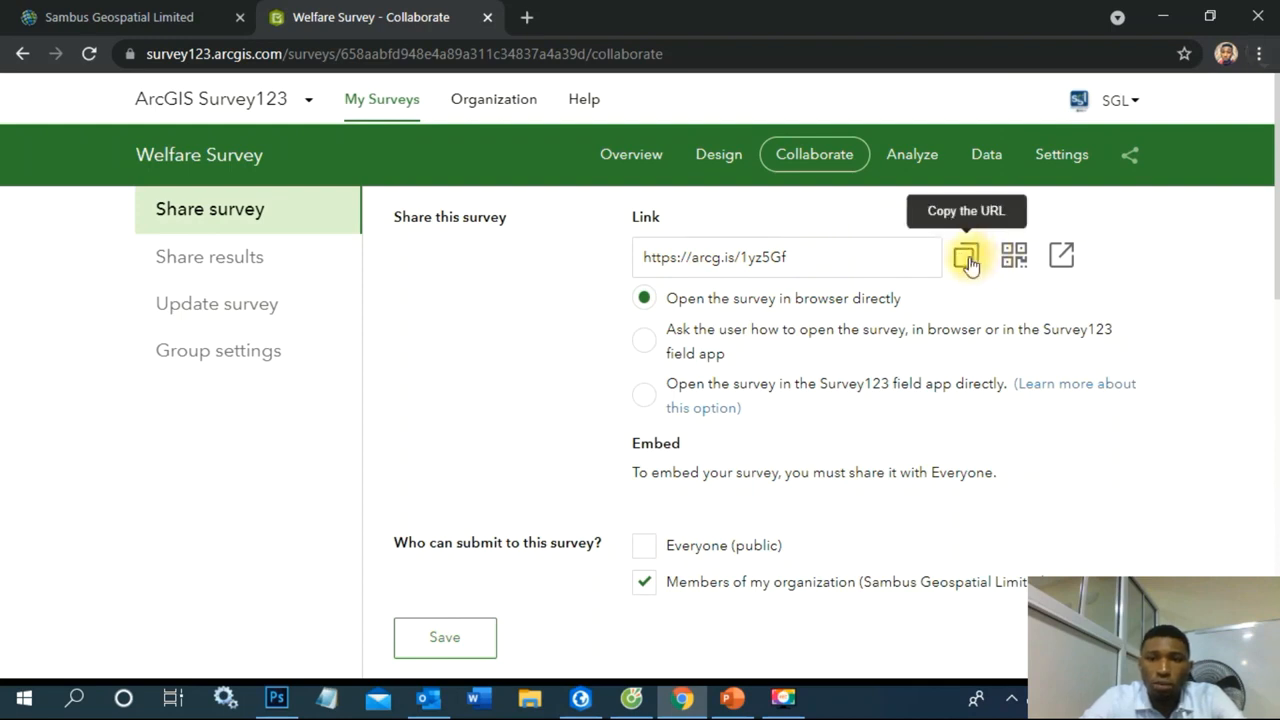
{"action": "left_click", "coordinate": [805, 254]}
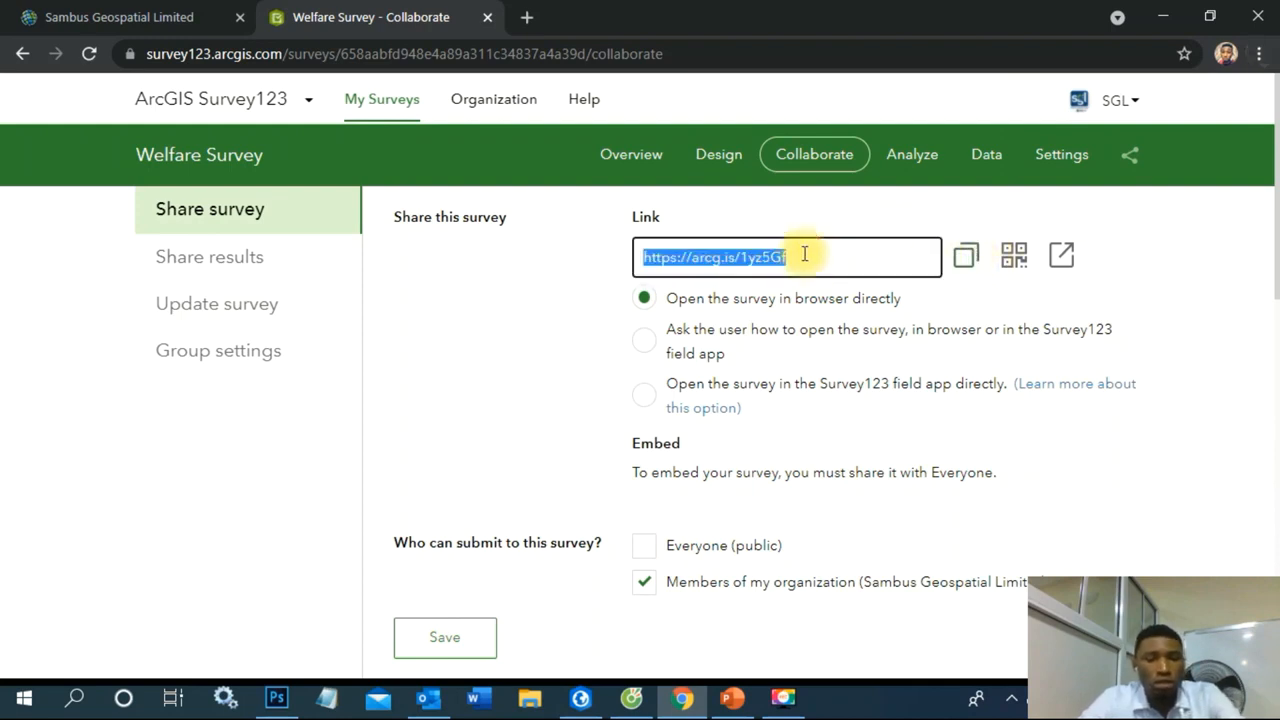
{"action": "key", "text": "ctrl+a"}
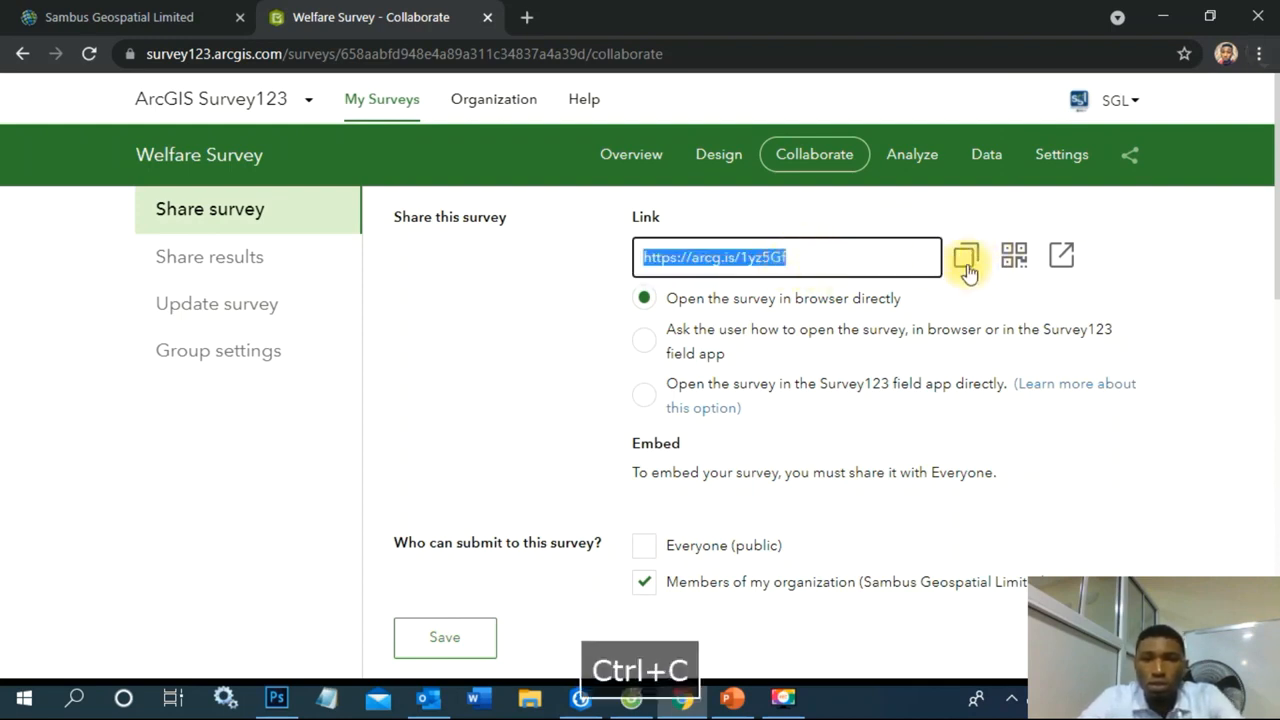
Test the copied survey link in an Incognito window, view the page it leads to, and close the window.
{"action": "left_click", "coordinate": [1260, 55]}
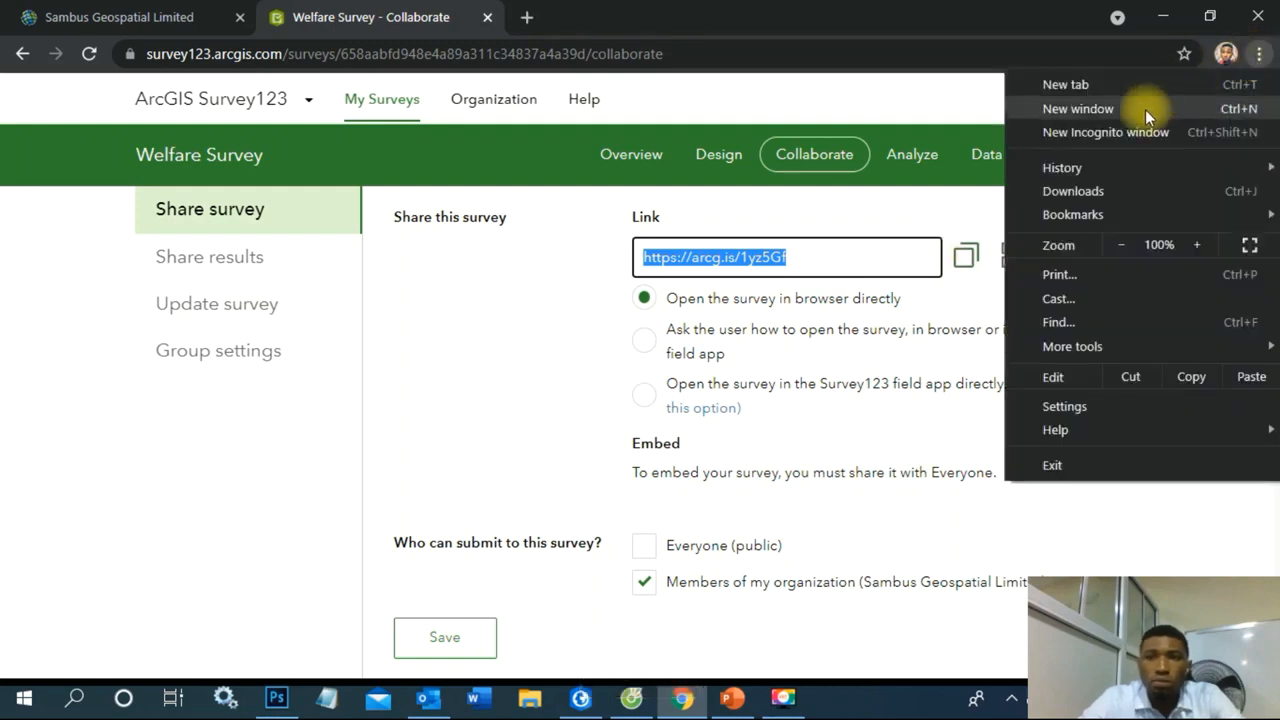
{"action": "left_click", "coordinate": [1100, 132]}
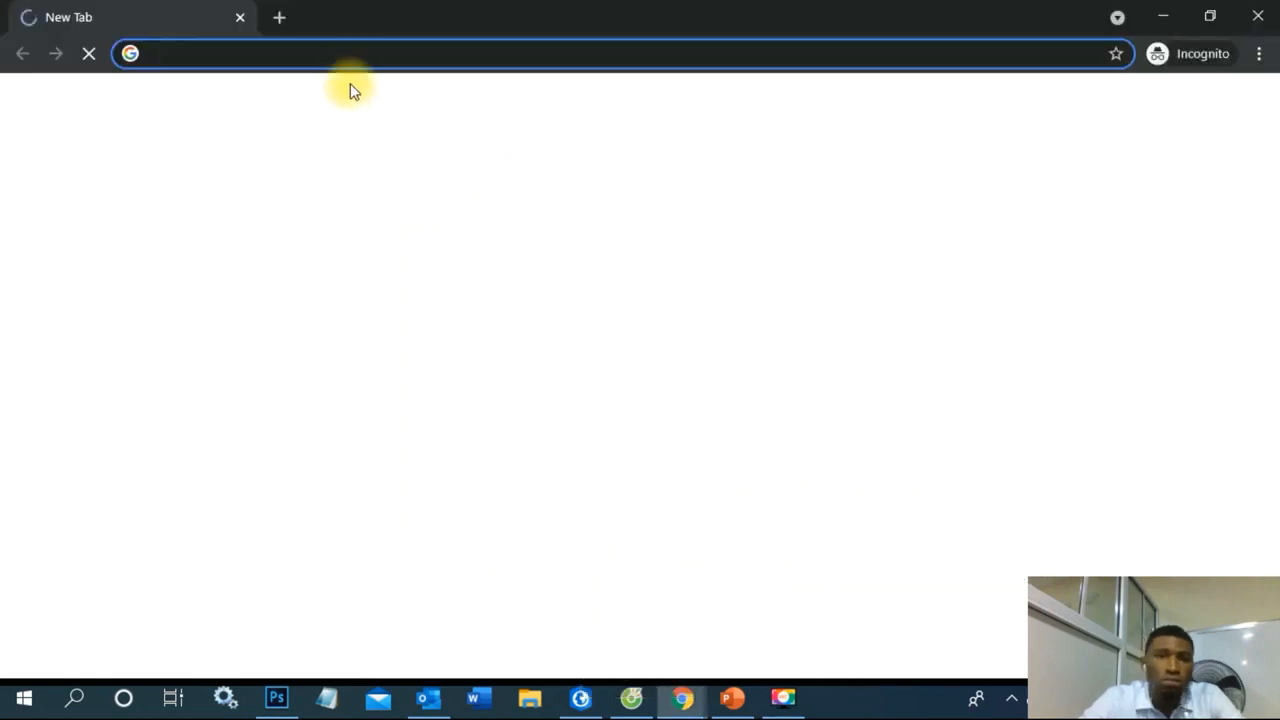
{"action": "key", "text": "ctrl+v"}
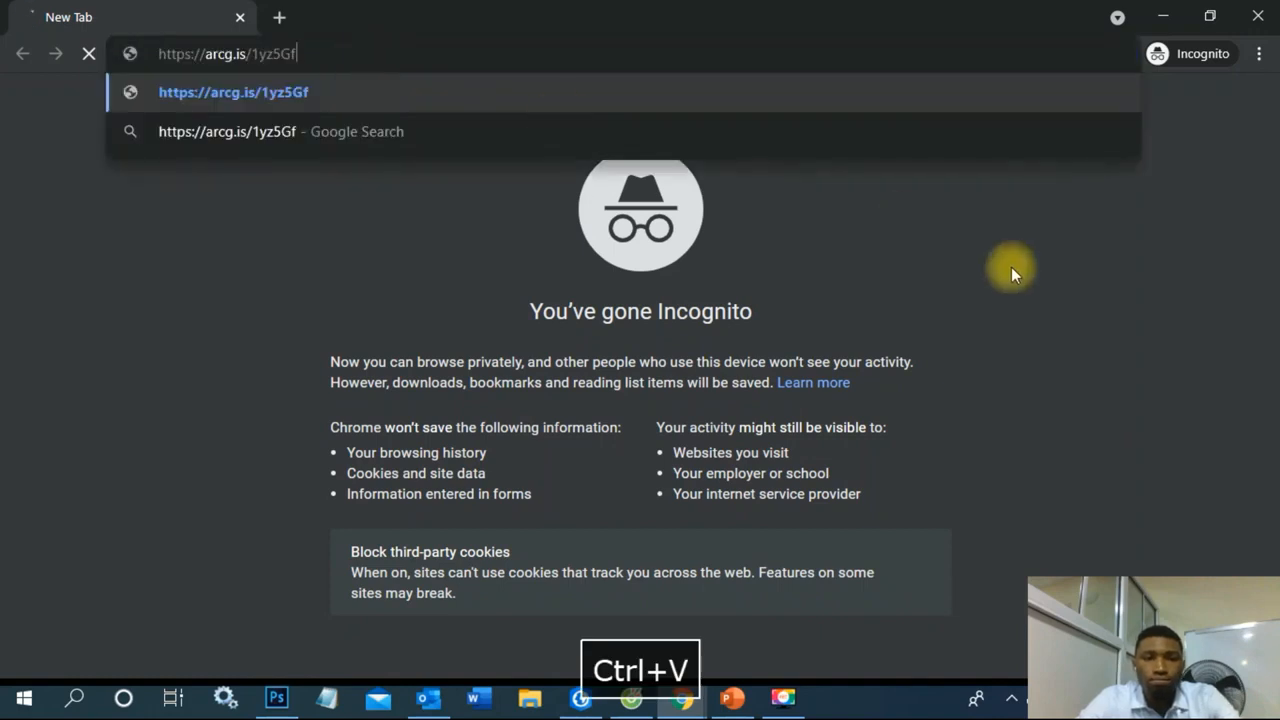
{"action": "key", "text": "Return"}
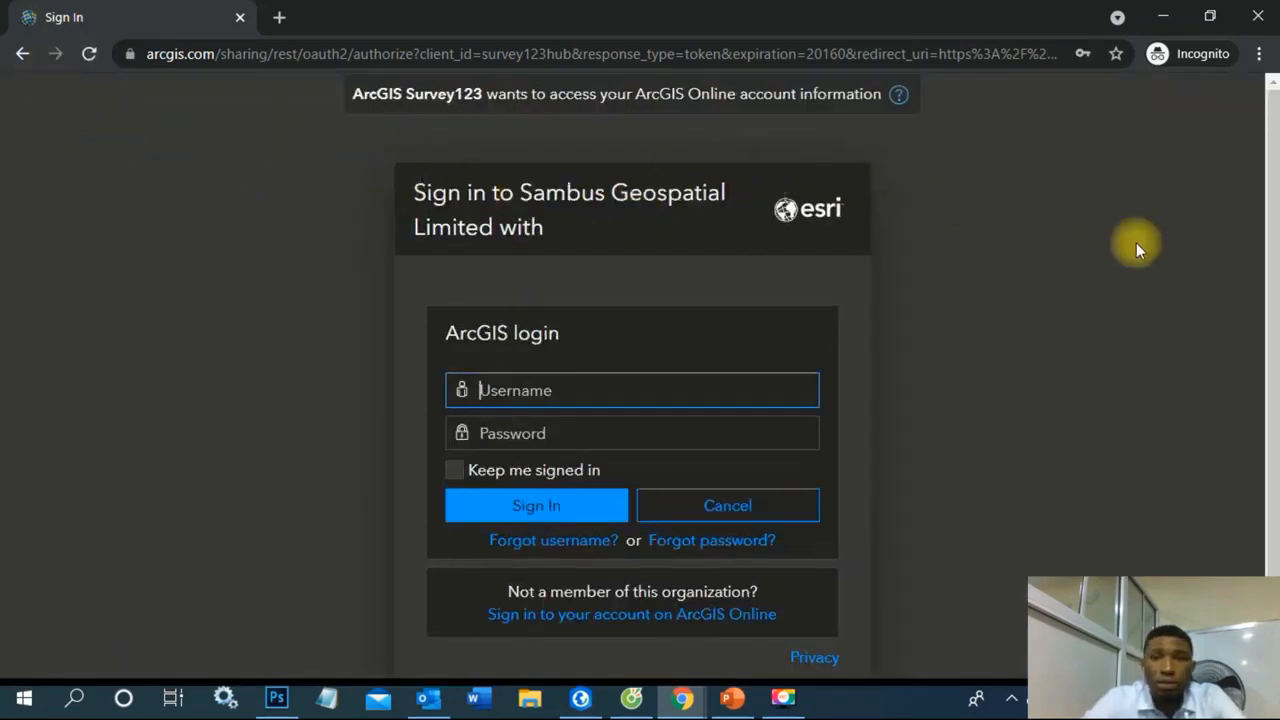
{"action": "scroll", "coordinate": [1104, 240], "scroll_direction": "down", "scroll_amount": 1}
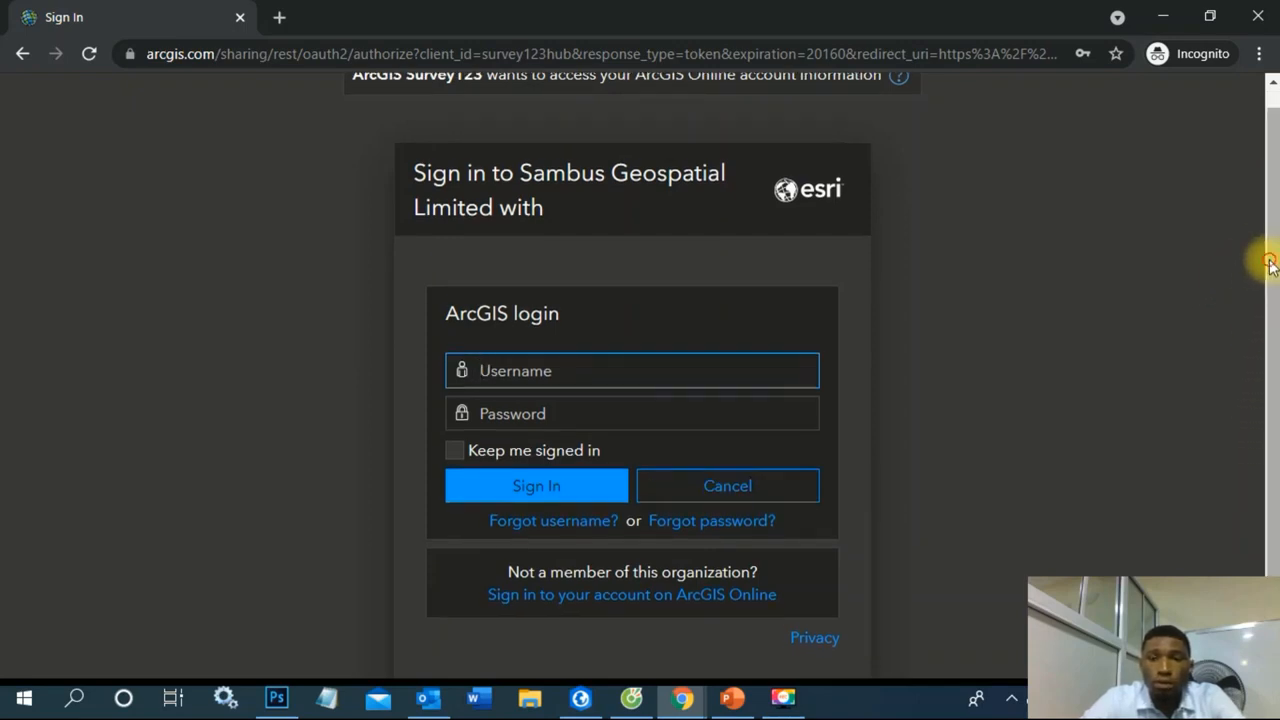
{"action": "scroll", "coordinate": [1266, 400], "scroll_direction": "up", "scroll_amount": 1}
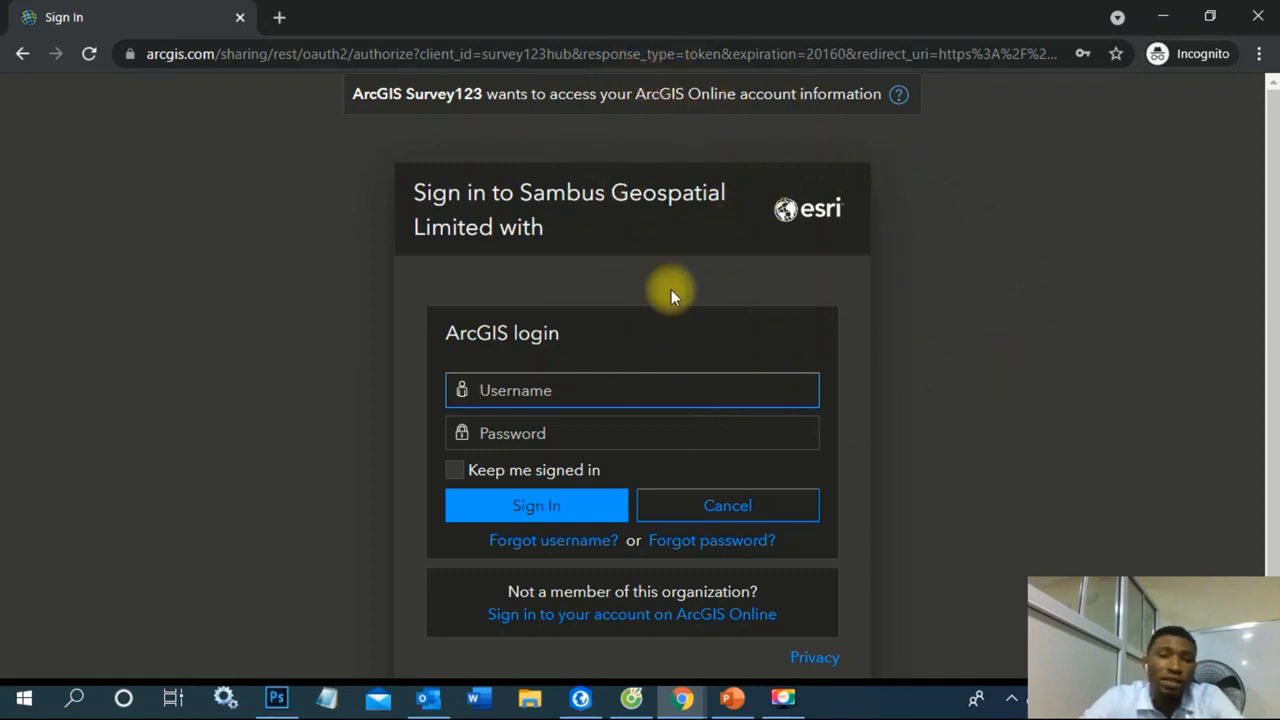
{"action": "left_click", "coordinate": [1258, 17]}
Allow Everyone (public) to submit to the Welfare Survey and save the sharing settings.
{"action": "scroll", "coordinate": [690, 405], "scroll_direction": "down", "scroll_amount": 2}
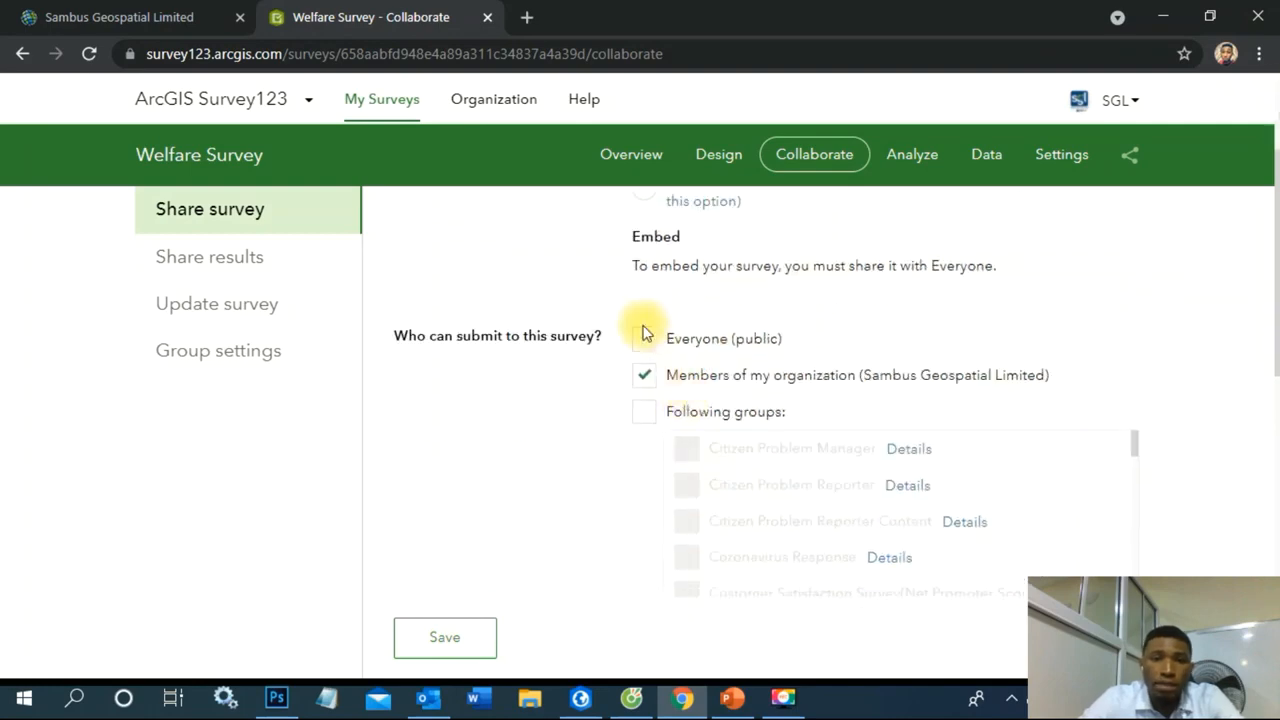
{"action": "left_click", "coordinate": [641, 340]}
{"action": "left_click_drag", "start_coordinate": [1266, 214], "coordinate": [1268, 265]}
{"action": "left_click_drag", "start_coordinate": [1273, 352], "coordinate": [1265, 265]}
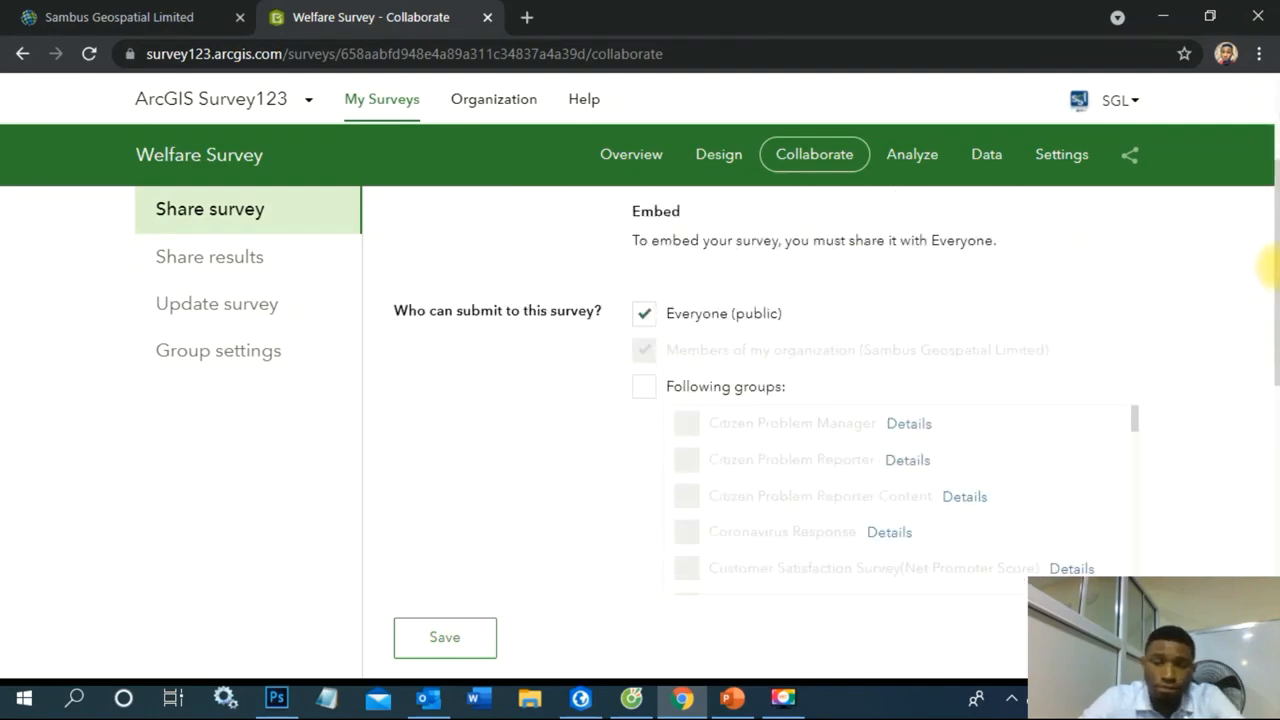
{"action": "left_click", "coordinate": [420, 635]}
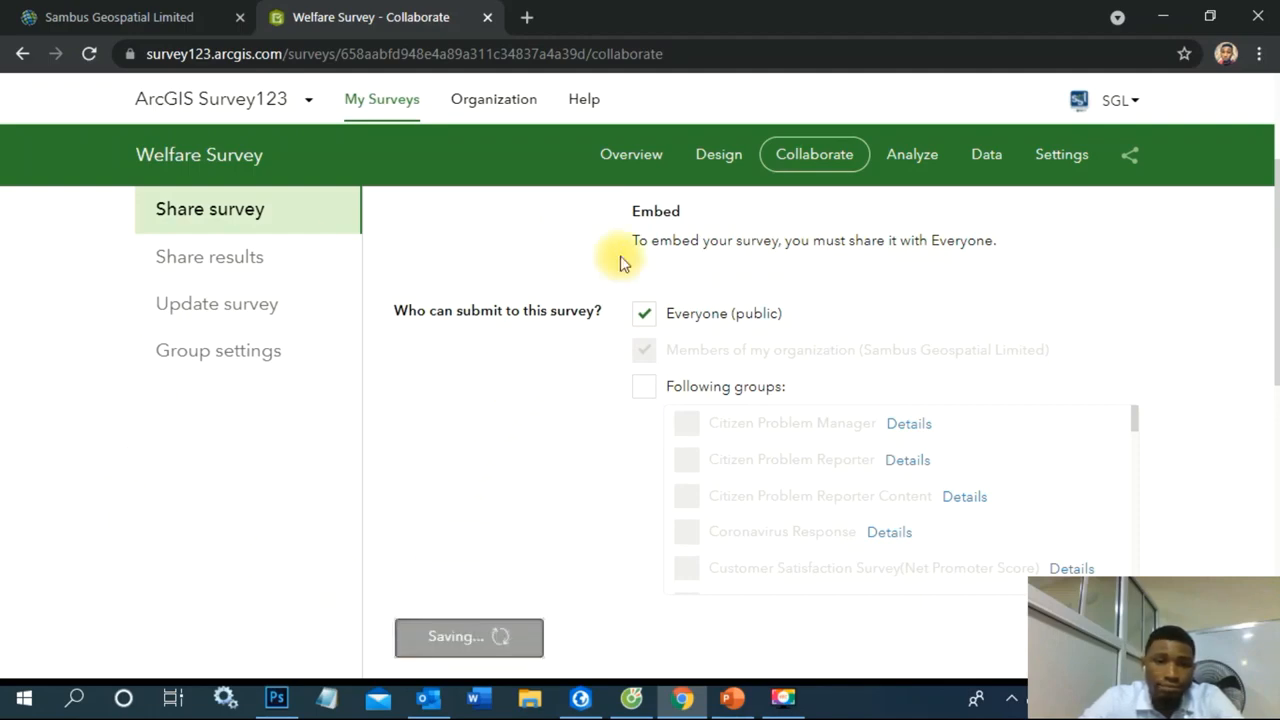
{"action": "scroll", "coordinate": [900, 305], "scroll_direction": "down", "scroll_amount": 4}
{"action": "scroll", "coordinate": [902, 302], "scroll_direction": "up", "scroll_amount": 5}
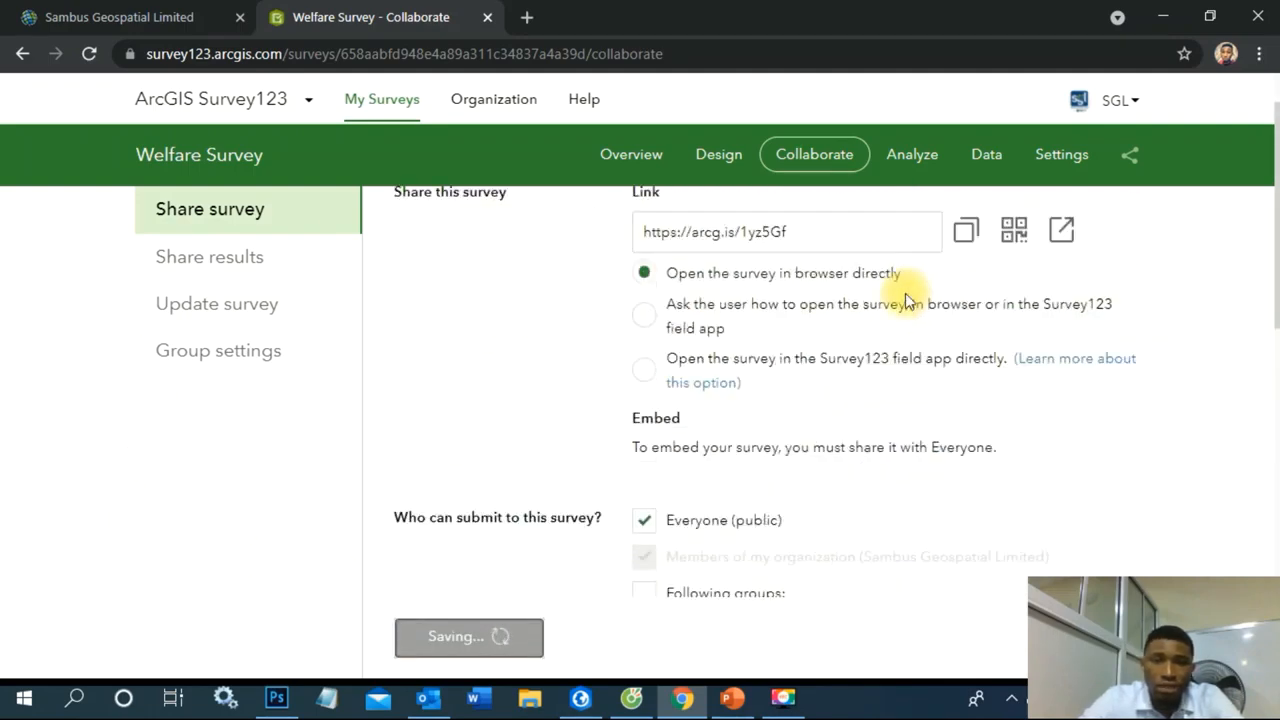
{"action": "scroll", "coordinate": [905, 280], "scroll_direction": "down", "scroll_amount": 3}
{"action": "scroll", "coordinate": [908, 277], "scroll_direction": "up", "scroll_amount": 1}
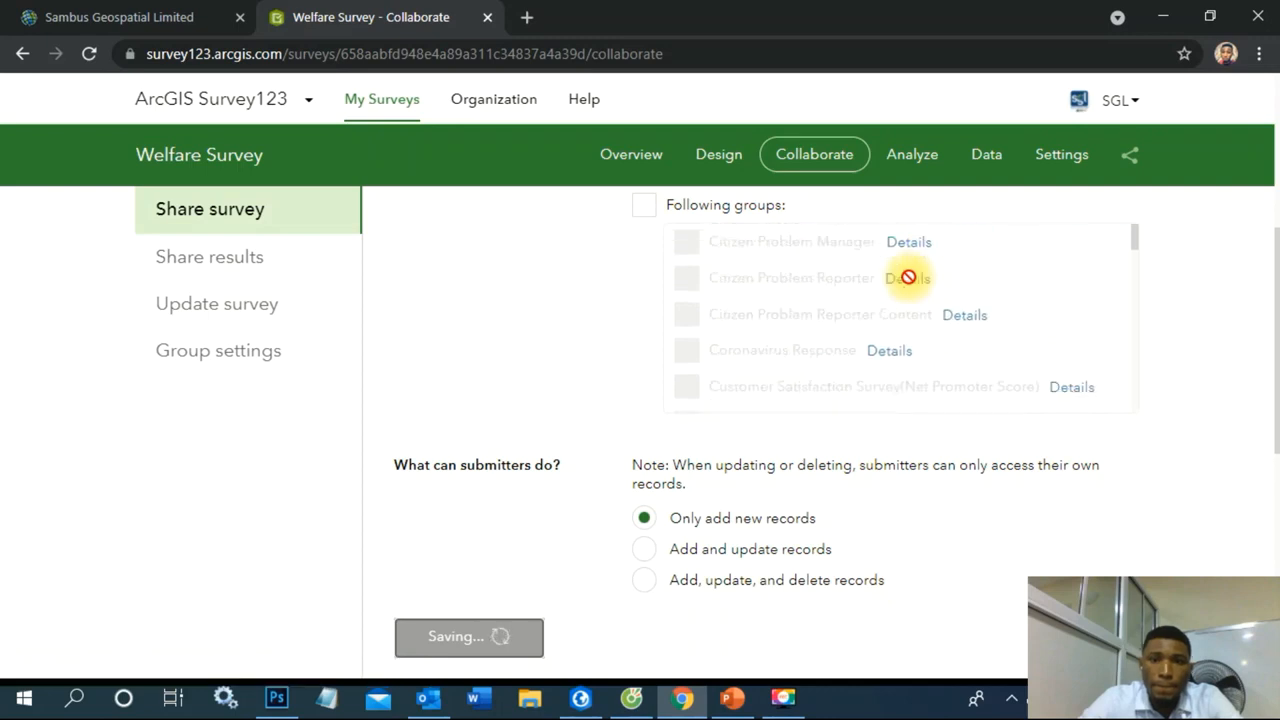
{"action": "scroll", "coordinate": [817, 263], "scroll_direction": "up", "scroll_amount": 4}
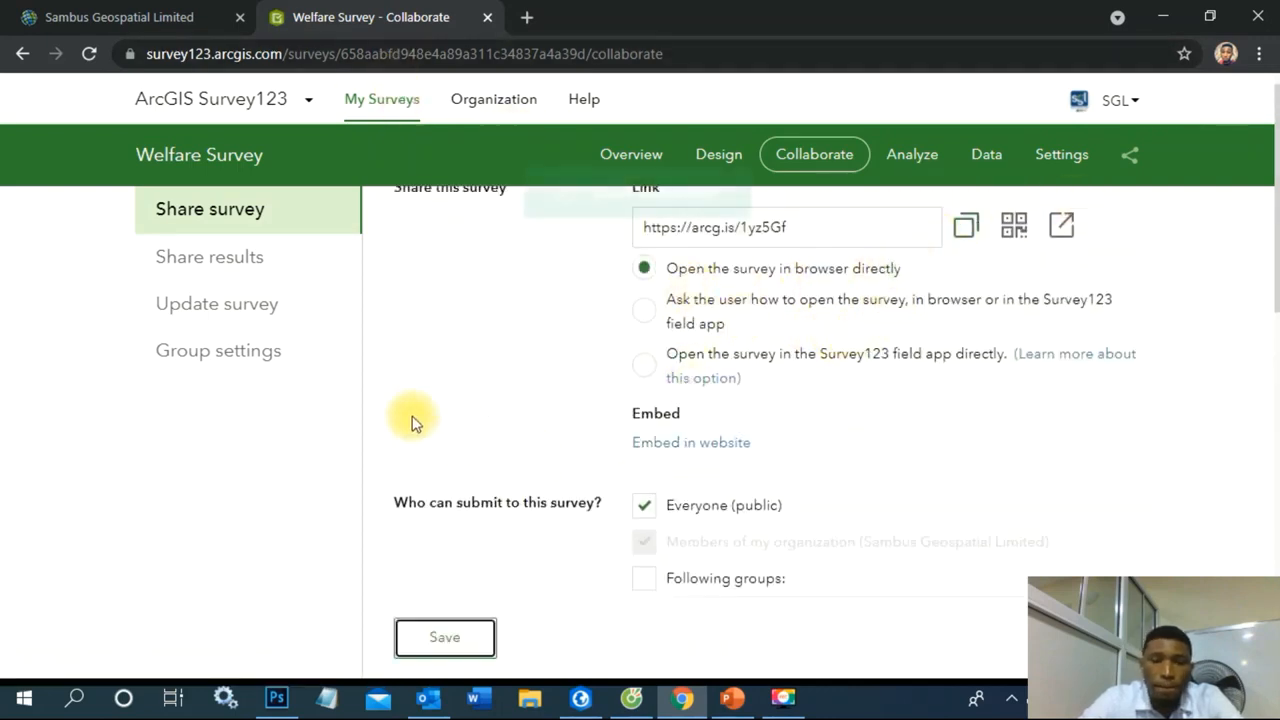
{"action": "left_click", "coordinate": [1260, 54]}
{"action": "left_click", "coordinate": [1105, 132]}
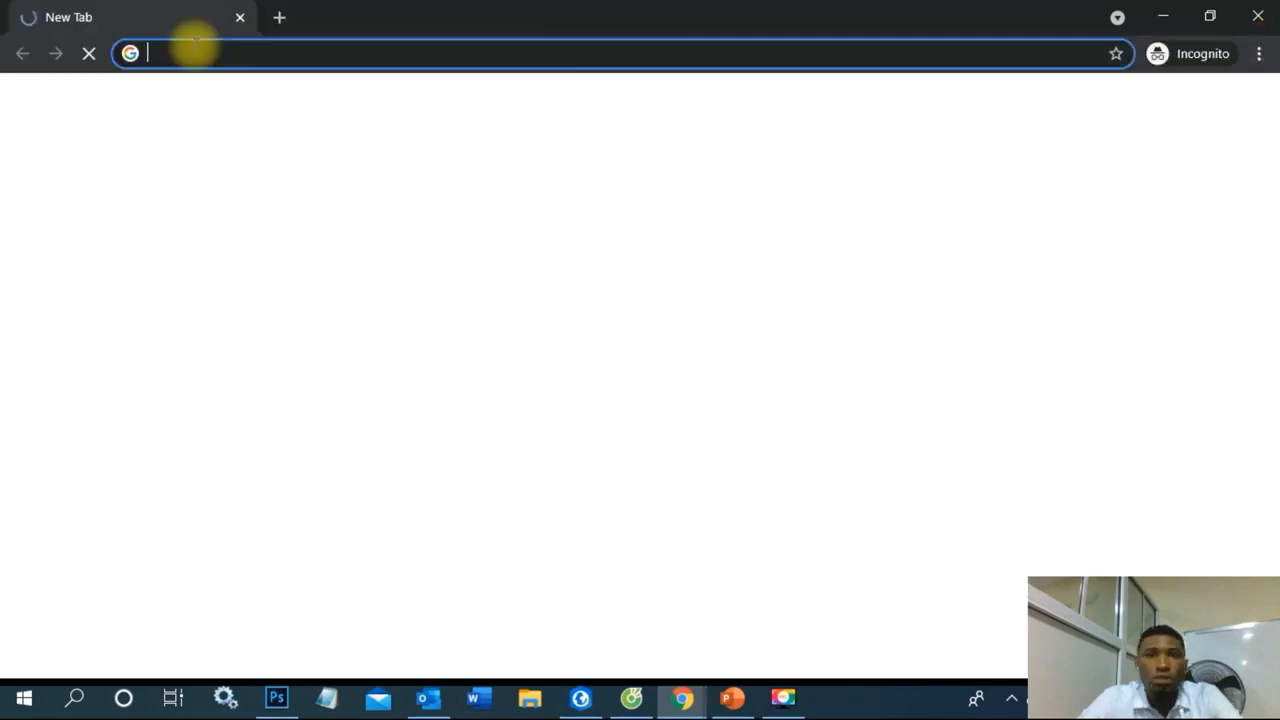
{"action": "type", "text": "https://arcg.is/1yz5Gf"}
{"action": "key", "text": "Return"}
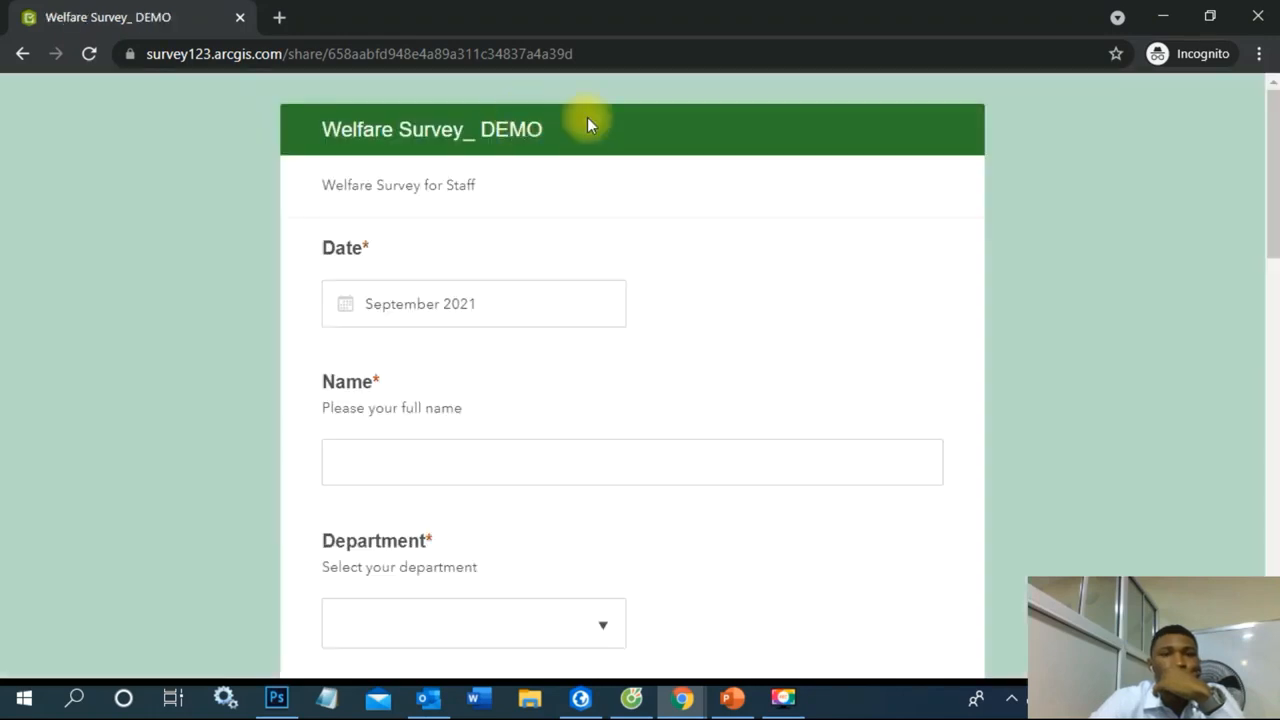
Look through the public Welfare Survey form's questions, including Date, Name and Department.
{"action": "scroll", "coordinate": [620, 143], "scroll_direction": "down", "scroll_amount": 5}
{"action": "scroll", "coordinate": [620, 143], "scroll_direction": "up", "scroll_amount": 3}
{"action": "scroll", "coordinate": [621, 142], "scroll_direction": "up", "scroll_amount": 2}
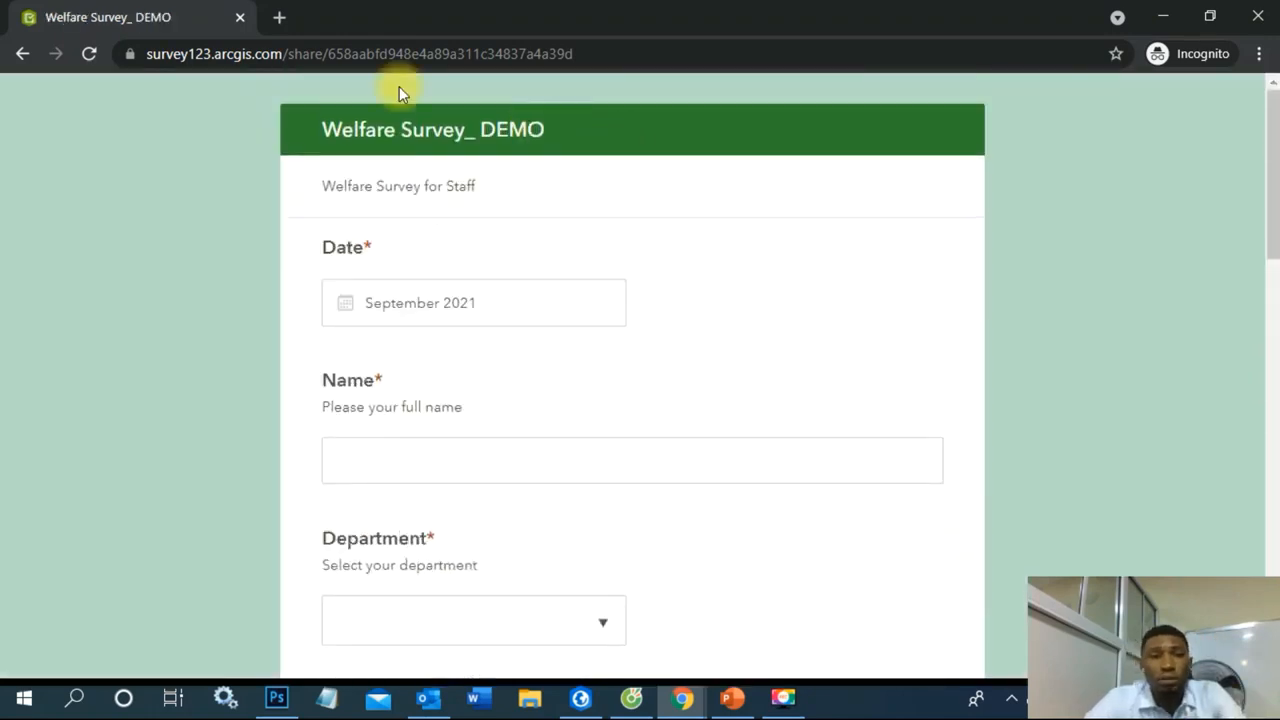
{"action": "mouse_move", "coordinate": [1275, 124]}
{"action": "left_mouse_down"}
{"action": "mouse_move", "coordinate": [1273, 548]}
{"action": "mouse_move", "coordinate": [1272, 125]}
{"action": "left_mouse_up"}
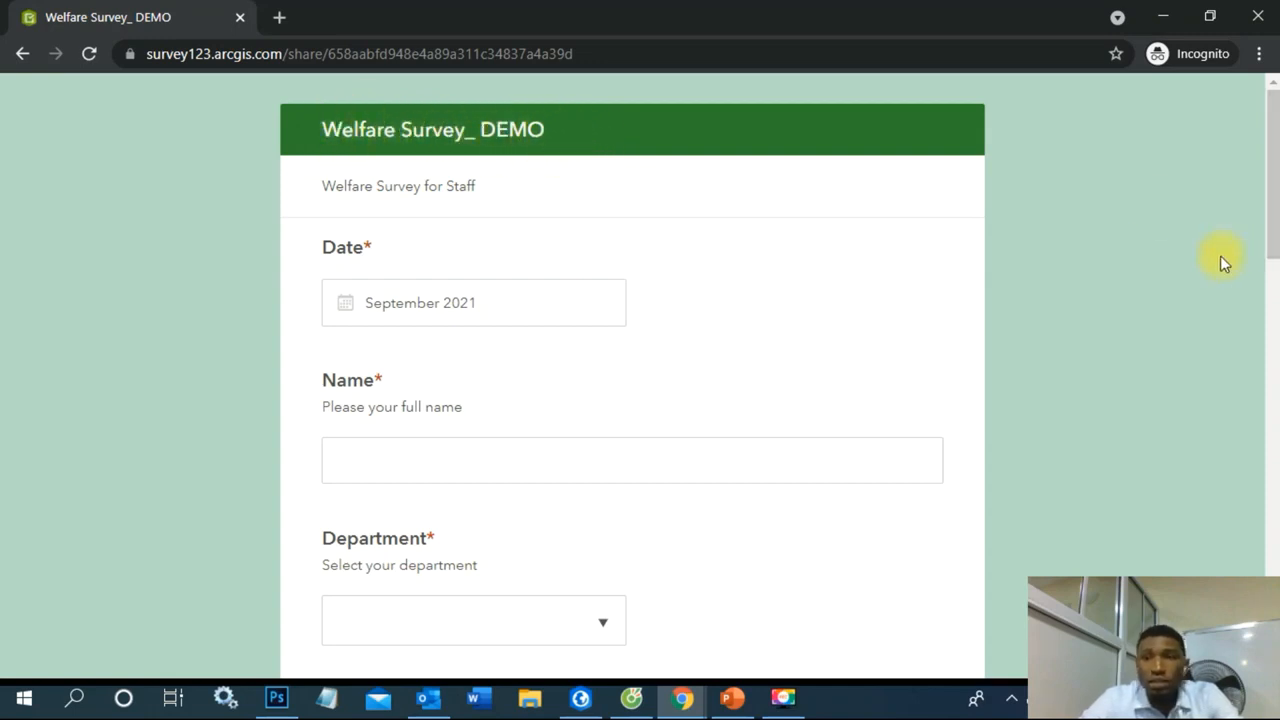
{"action": "mouse_move", "coordinate": [1276, 160]}
{"action": "left_mouse_down"}
{"action": "mouse_move", "coordinate": [1275, 563]}
{"action": "mouse_move", "coordinate": [1275, 163]}
{"action": "left_mouse_up"}
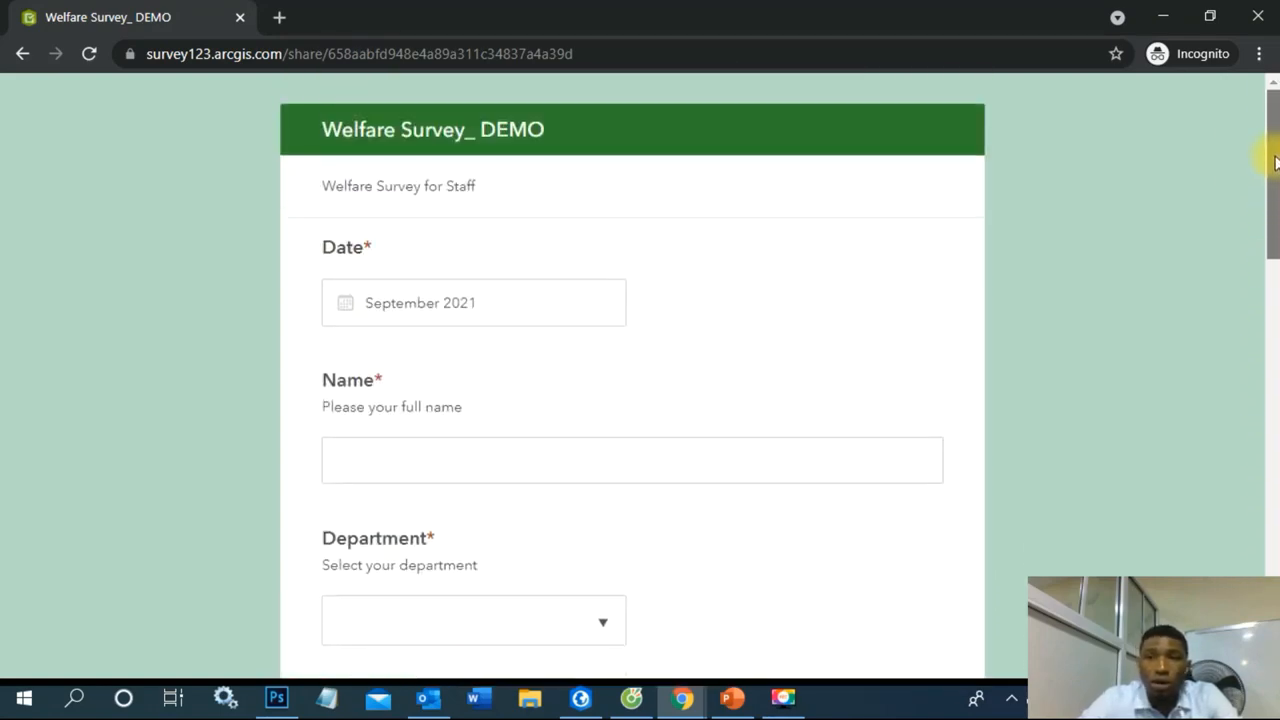
{"action": "left_click_drag", "start_coordinate": [1276, 118], "coordinate": [1276, 246]}
{"action": "left_click_drag", "start_coordinate": [1272, 367], "coordinate": [1262, 174]}
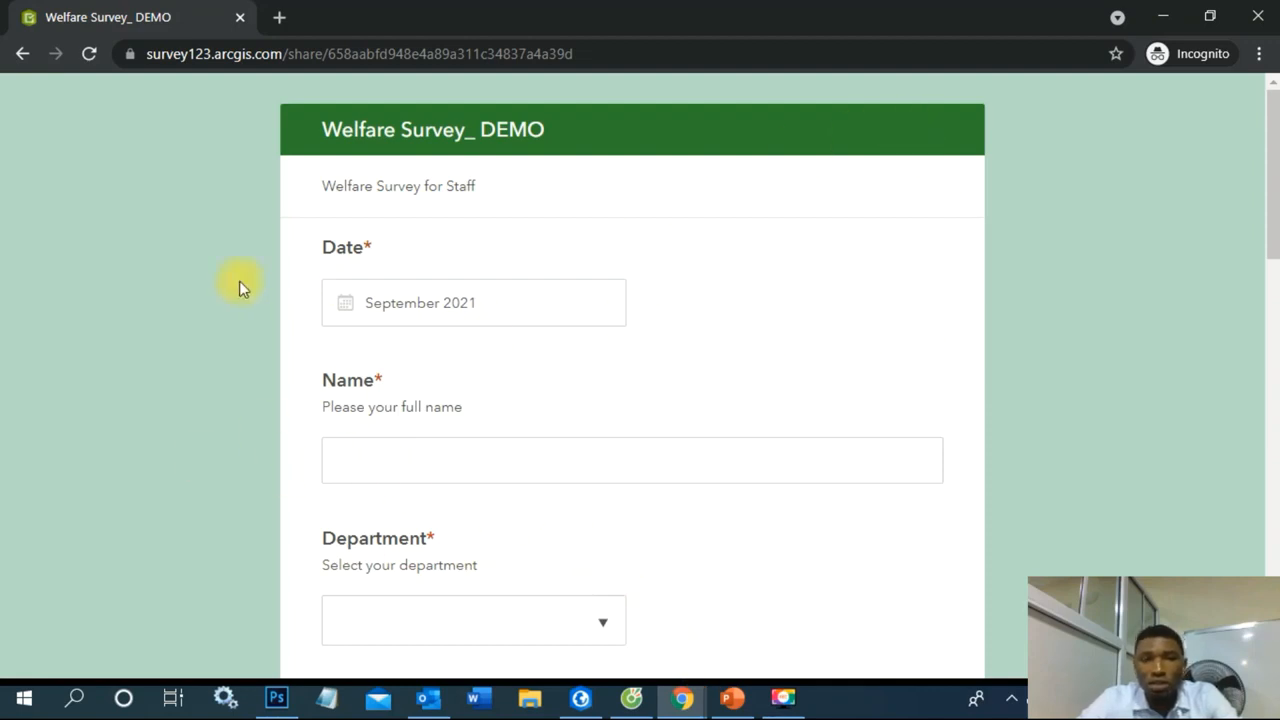
Close the Incognito survey window and switch who can submit to the Welfare Survey from Everyone (public) to Following groups.
{"action": "left_click", "coordinate": [1250, 12]}
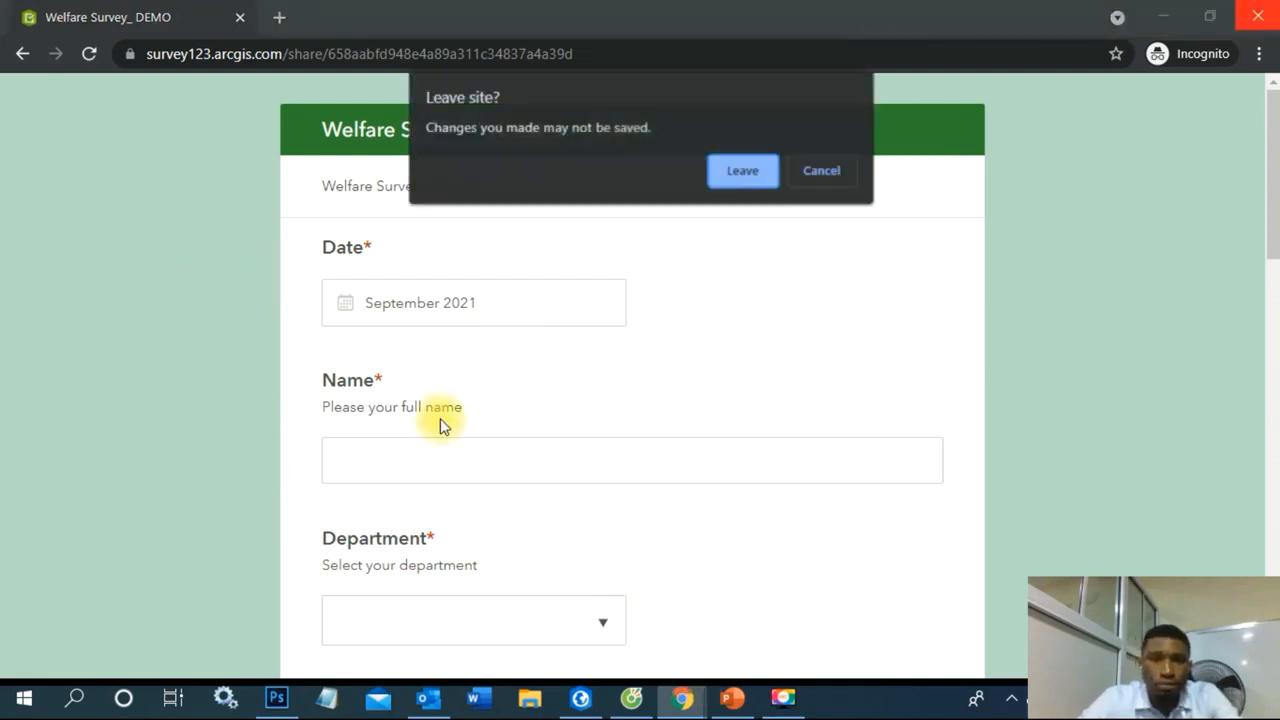
{"action": "left_click", "coordinate": [748, 172]}
{"action": "scroll", "coordinate": [679, 219], "scroll_direction": "down", "scroll_amount": 5}
{"action": "scroll", "coordinate": [679, 219], "scroll_direction": "up", "scroll_amount": 3}
{"action": "left_click", "coordinate": [647, 302]}
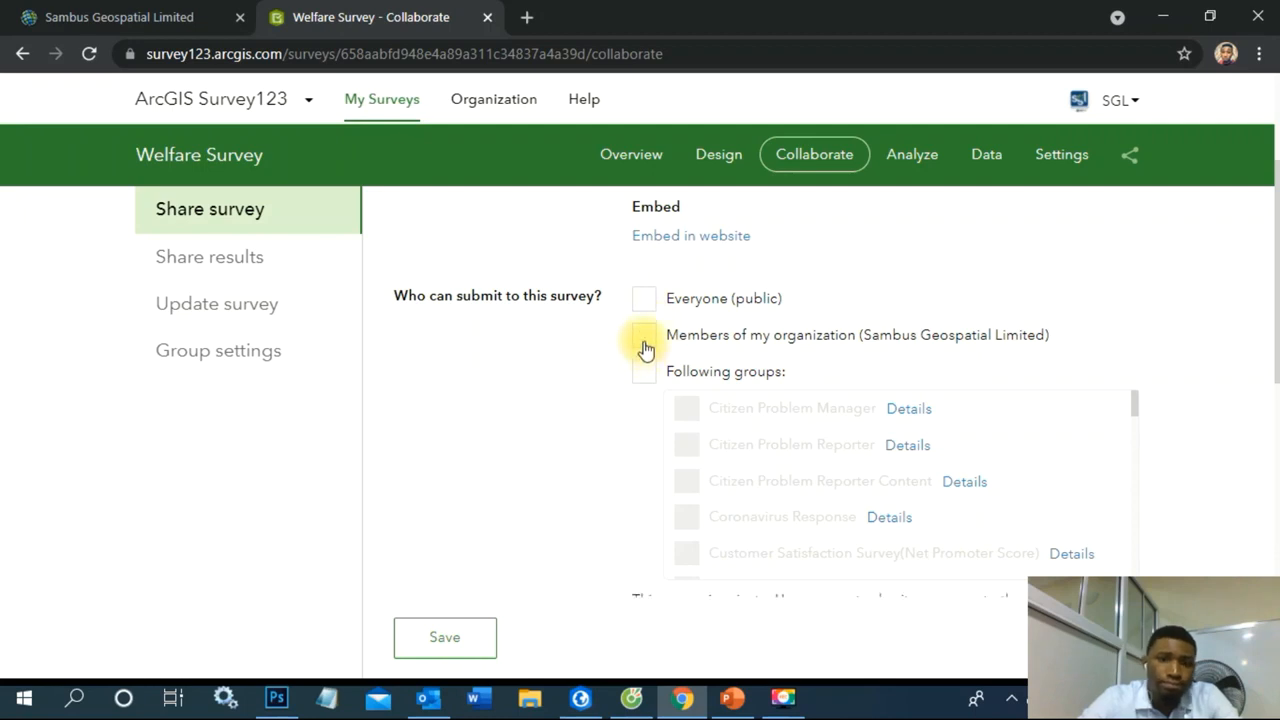
{"action": "left_click", "coordinate": [644, 372]}
Look through the groups available for sharing, the submitter permissions and the survey link options.
{"action": "scroll", "coordinate": [880, 354], "scroll_direction": "down", "scroll_amount": 3}
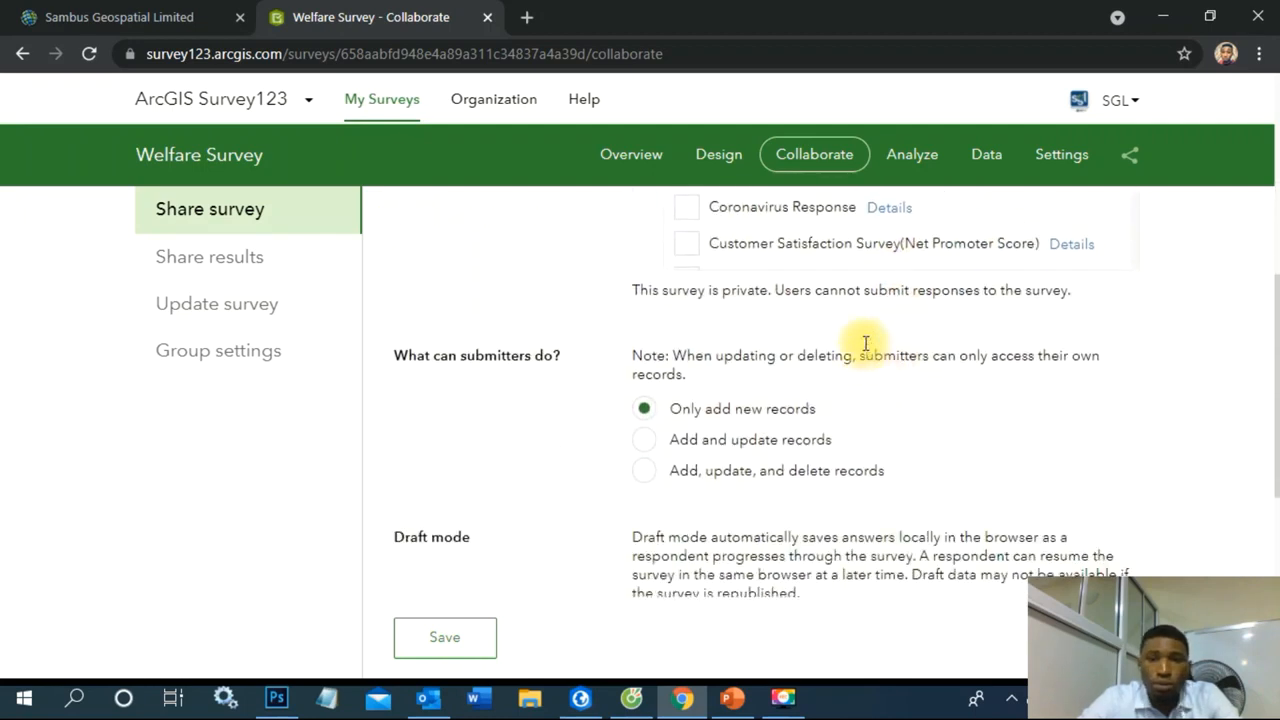
{"action": "scroll", "coordinate": [1095, 337], "scroll_direction": "up", "scroll_amount": 2}
{"action": "left_click_drag", "start_coordinate": [1136, 310], "coordinate": [1137, 442]}
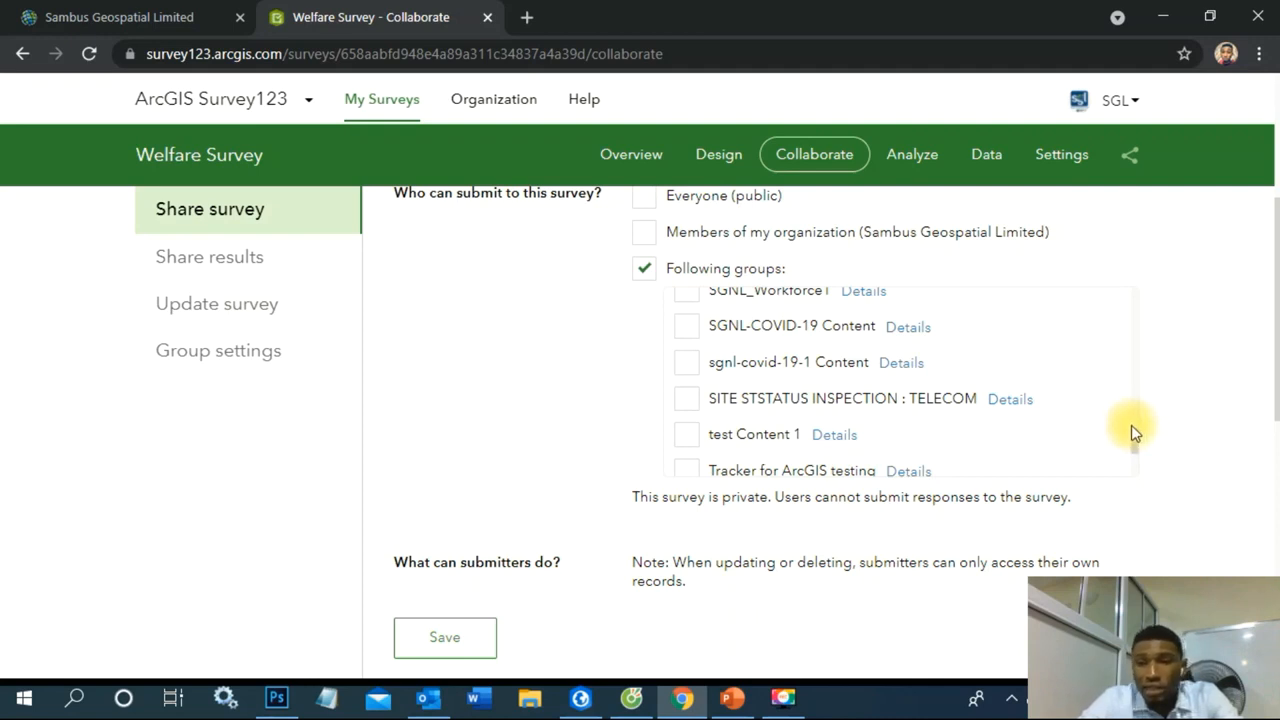
{"action": "left_click_drag", "start_coordinate": [1133, 437], "coordinate": [1135, 378]}
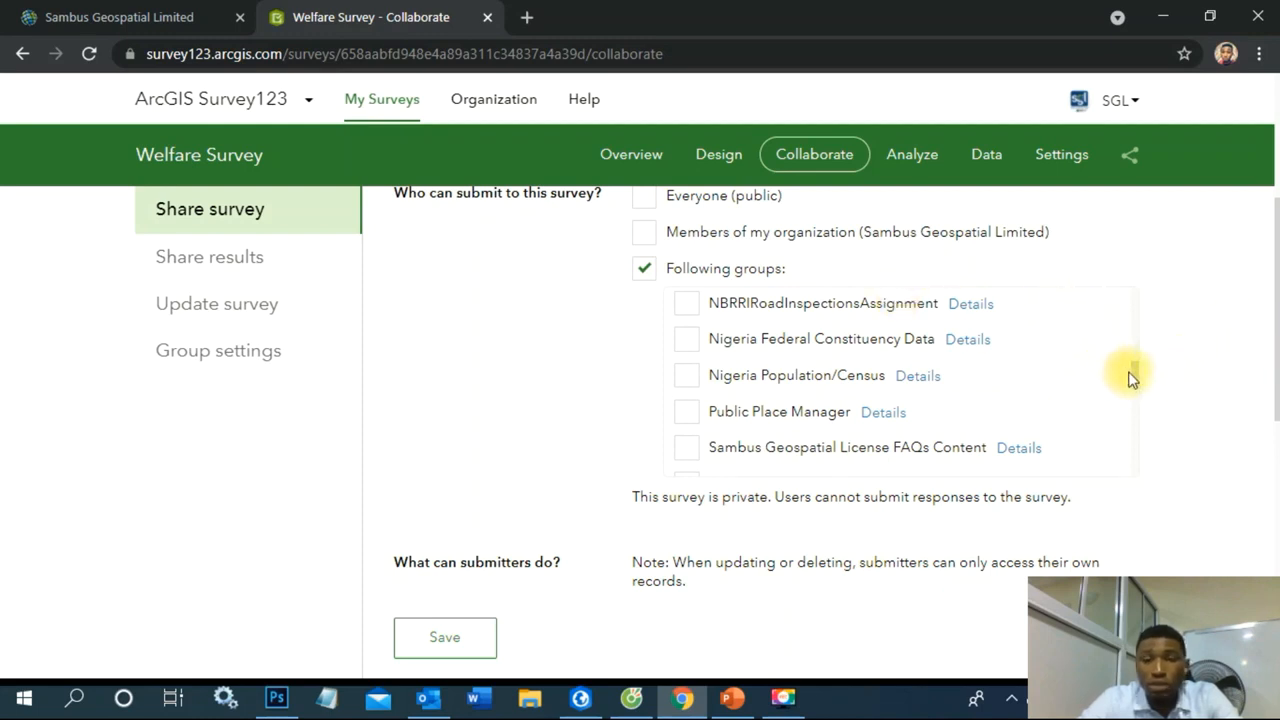
{"action": "left_click_drag", "start_coordinate": [1135, 378], "coordinate": [1145, 303]}
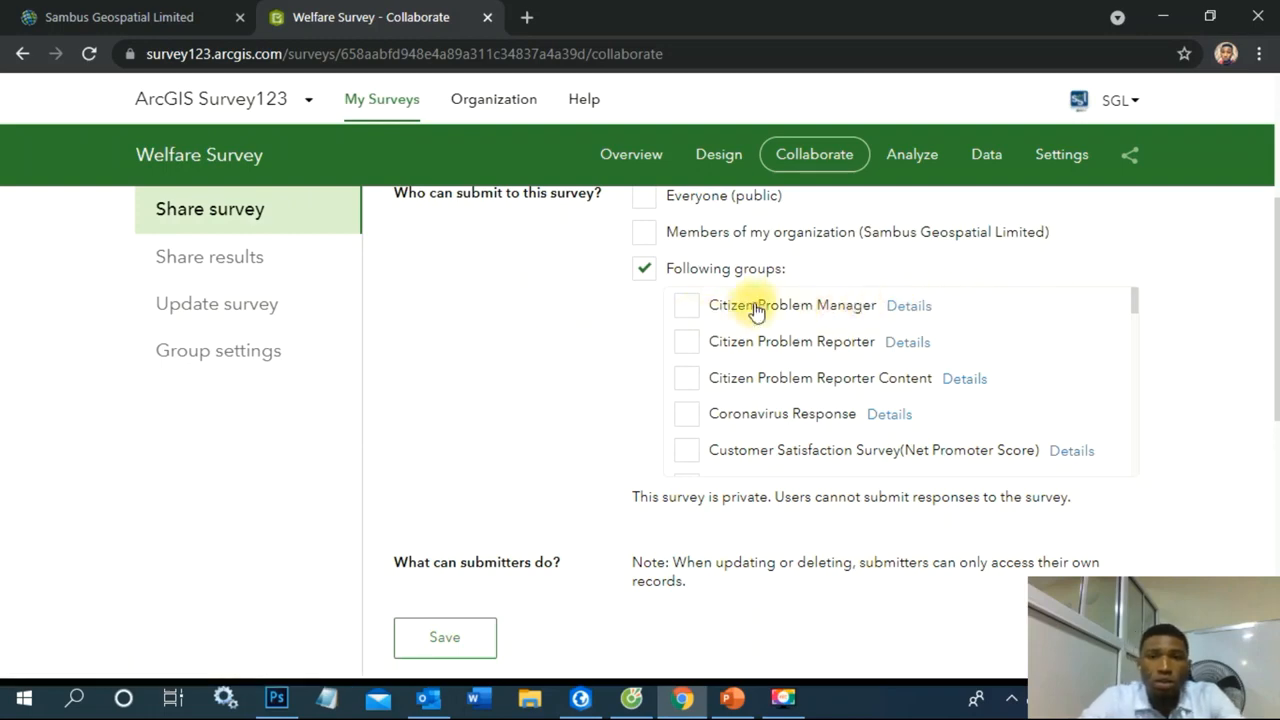
{"action": "scroll", "coordinate": [720, 272], "scroll_direction": "down", "scroll_amount": 3}
{"action": "scroll", "coordinate": [720, 272], "scroll_direction": "up", "scroll_amount": 3}
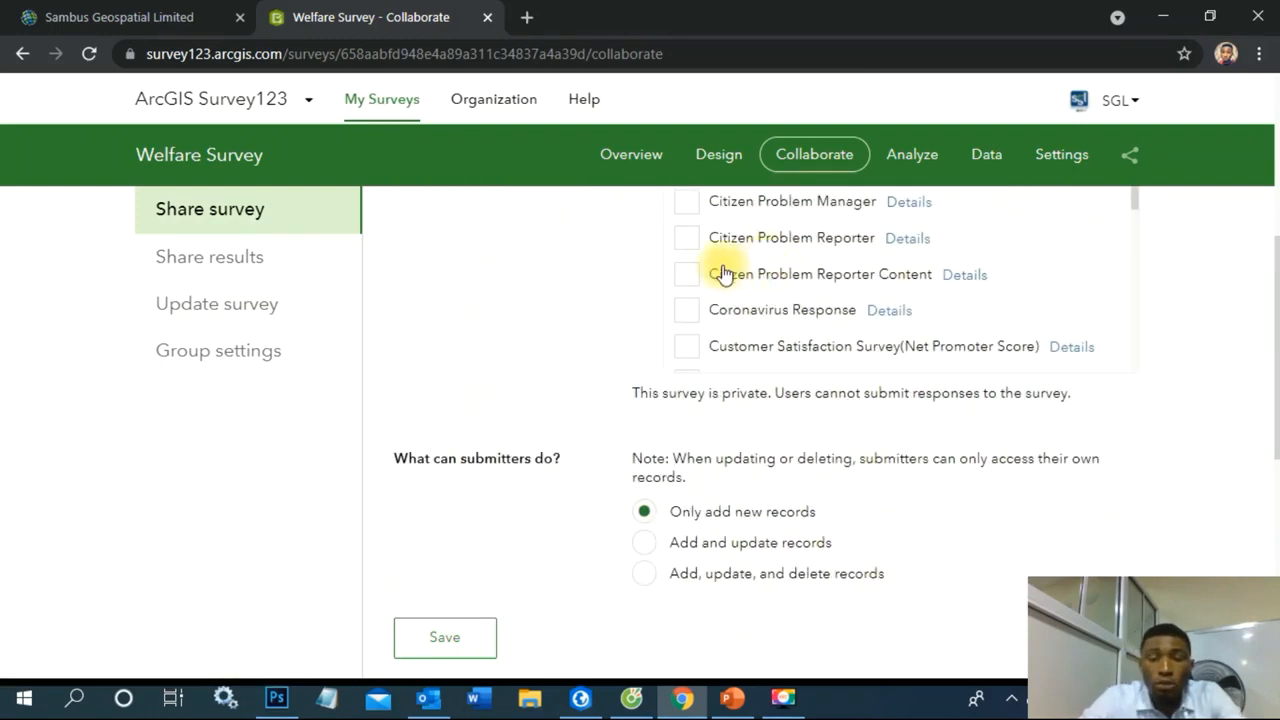
{"action": "scroll", "coordinate": [758, 222], "scroll_direction": "up", "scroll_amount": 1}
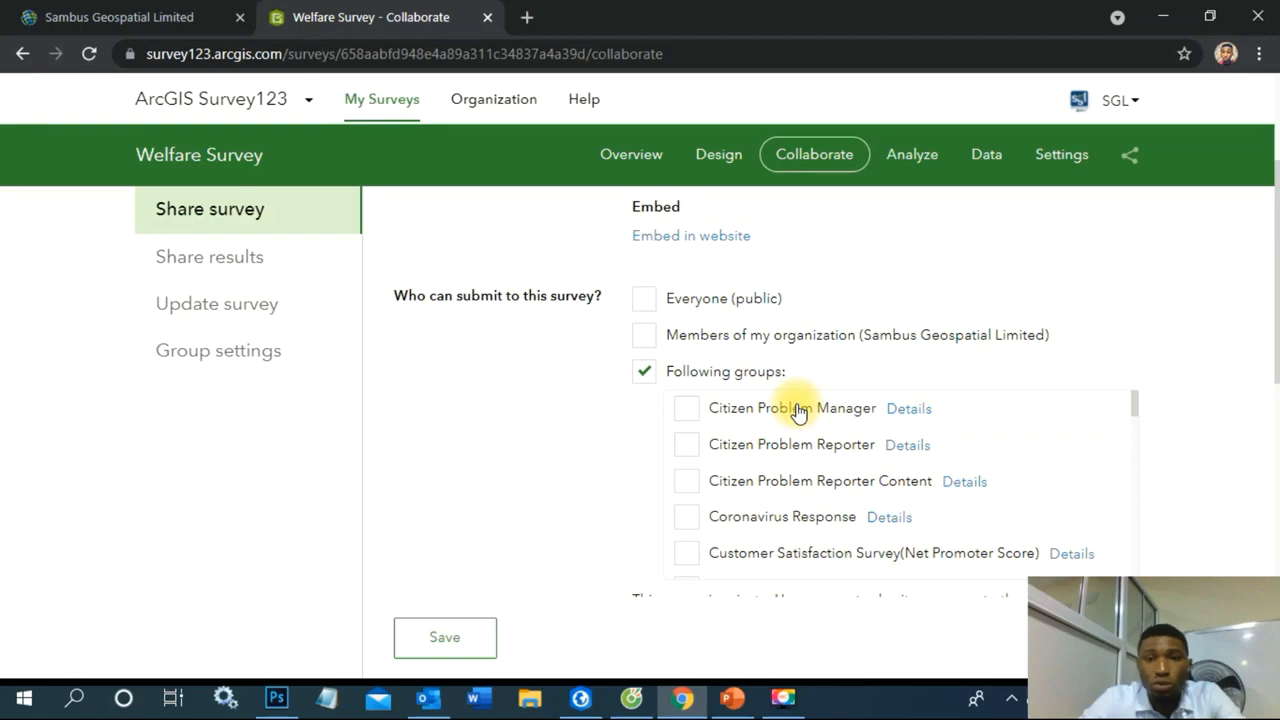
{"action": "scroll", "coordinate": [798, 414], "scroll_direction": "down", "scroll_amount": 10}
{"action": "scroll", "coordinate": [846, 449], "scroll_direction": "up", "scroll_amount": 4}
{"action": "scroll", "coordinate": [835, 467], "scroll_direction": "up", "scroll_amount": 10}
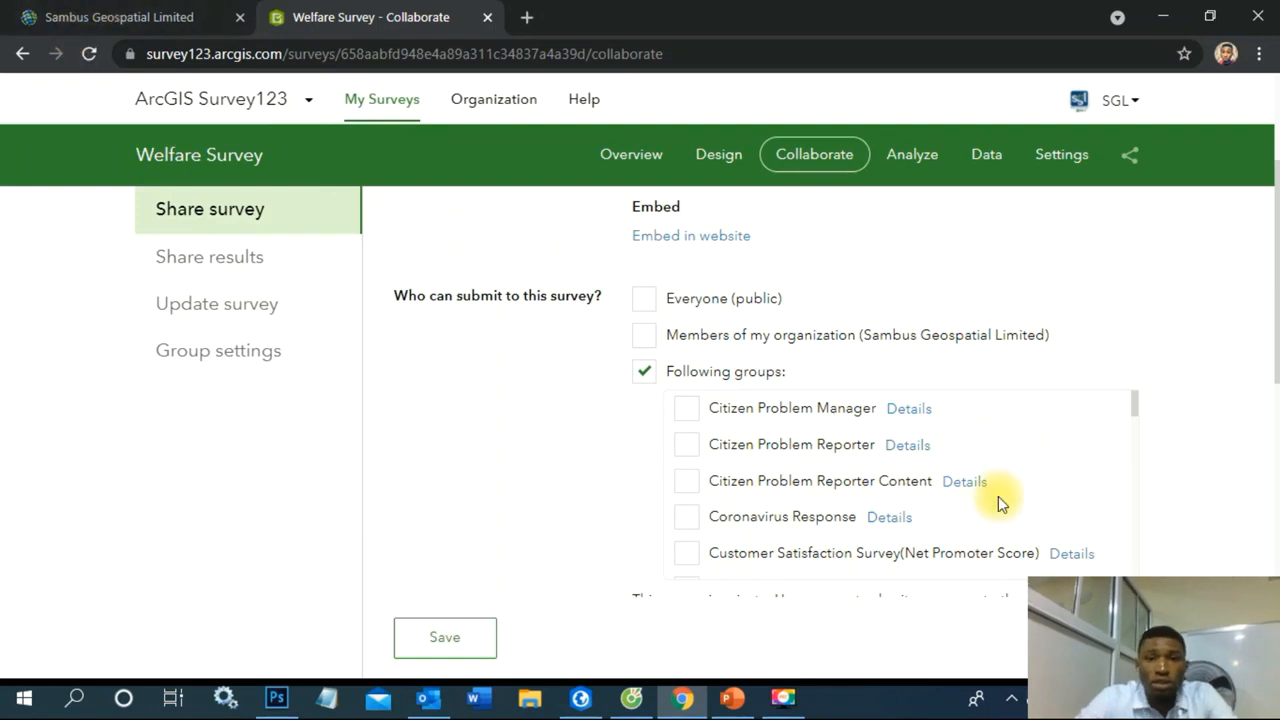
{"action": "scroll", "coordinate": [803, 414], "scroll_direction": "up", "scroll_amount": 3}
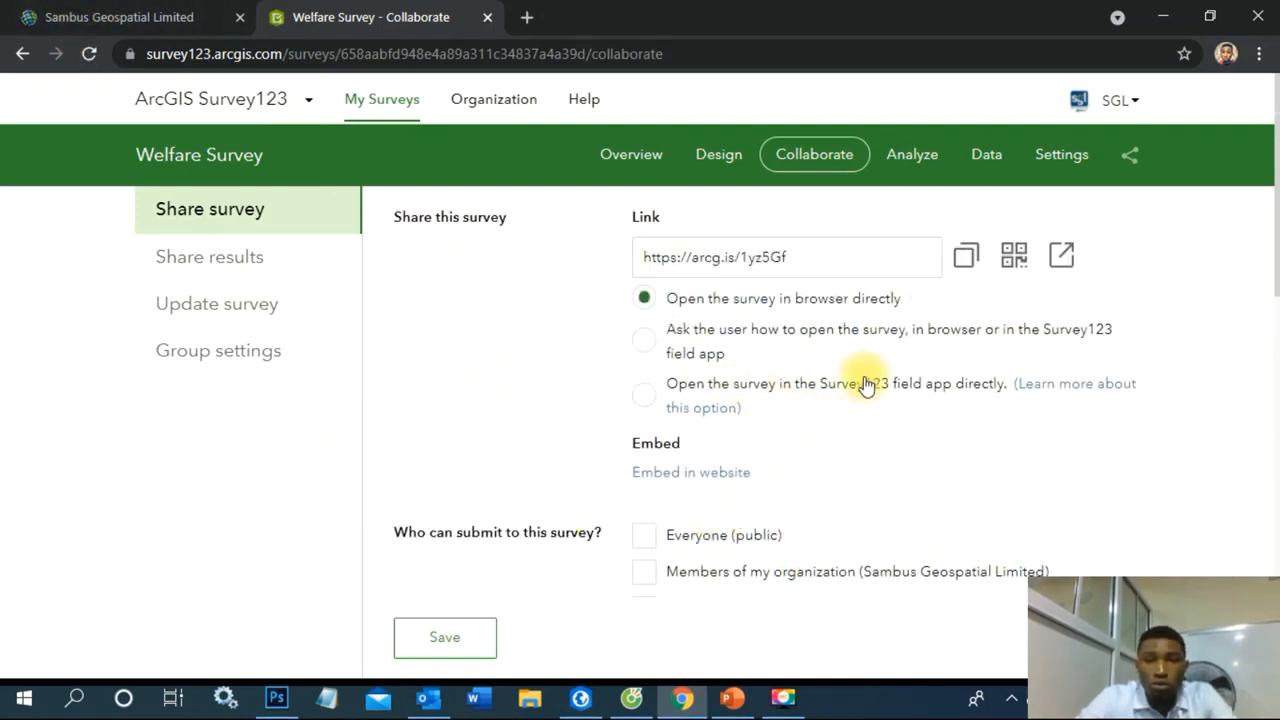
{"action": "scroll", "coordinate": [752, 338], "scroll_direction": "down", "scroll_amount": 1}
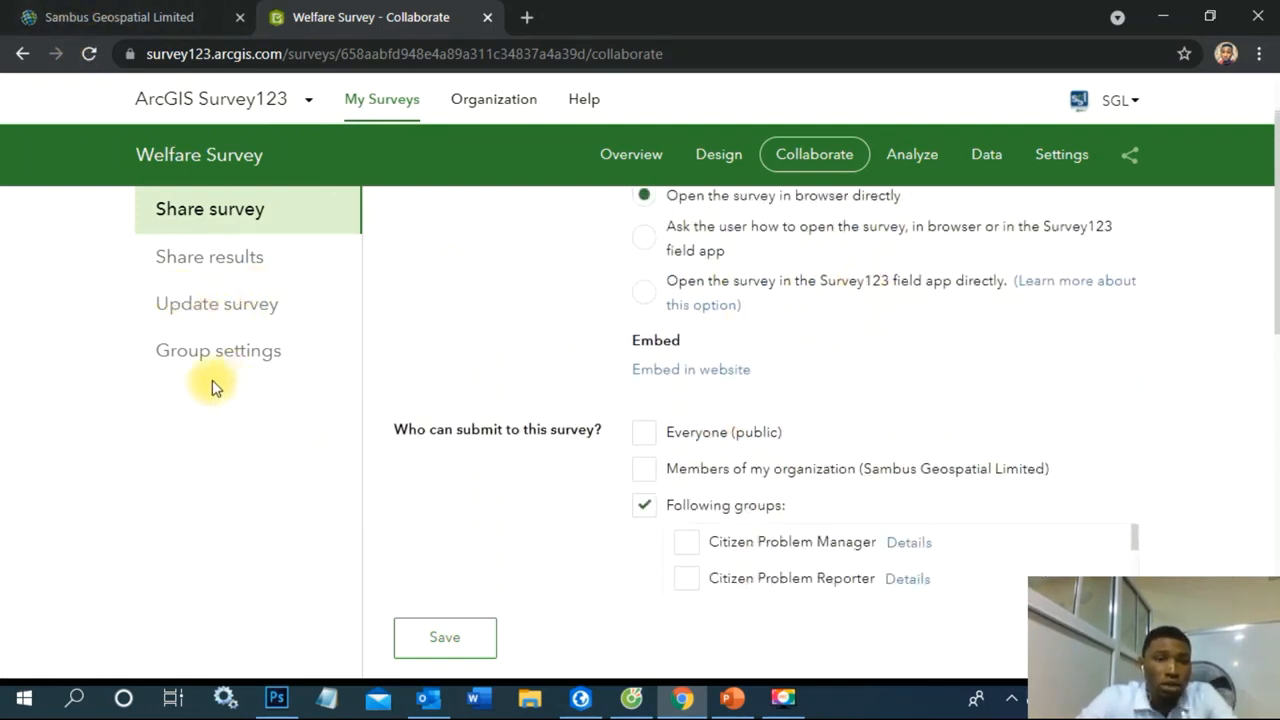
Open the survey's group settings and go to the Groups page of the ArcGIS organization.
{"action": "left_click", "coordinate": [222, 350]}
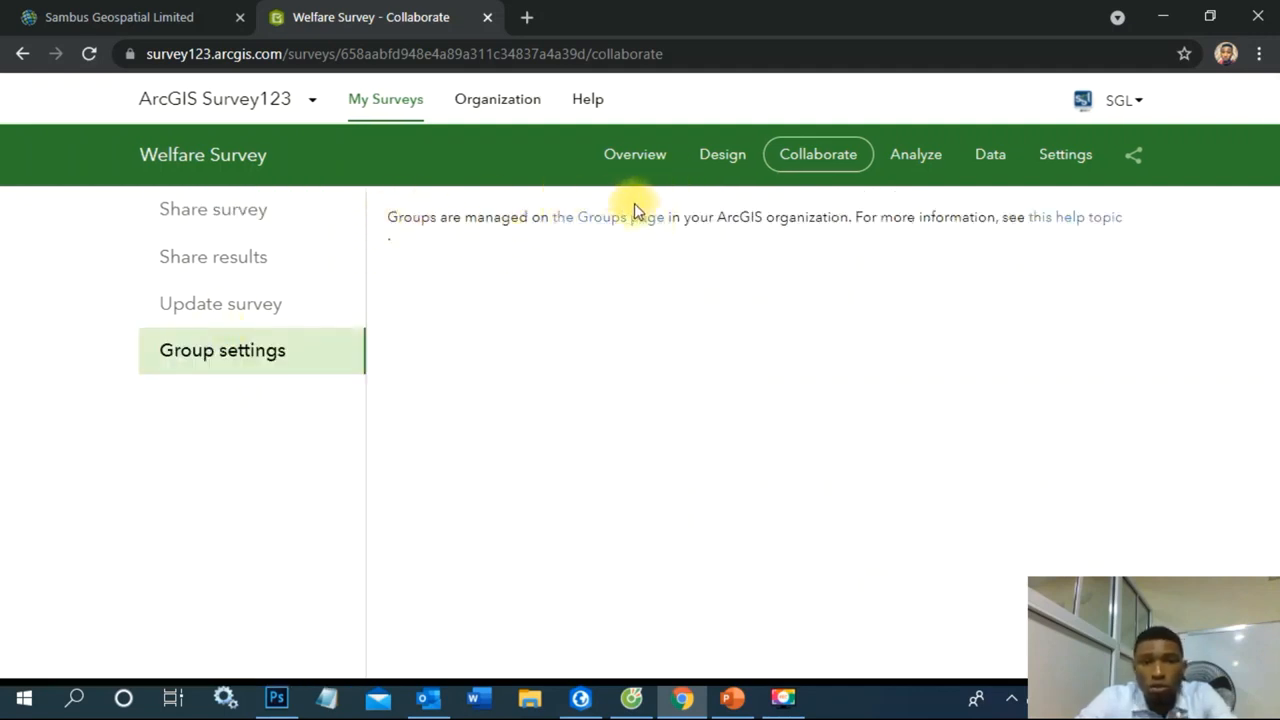
{"action": "left_click", "coordinate": [578, 218]}
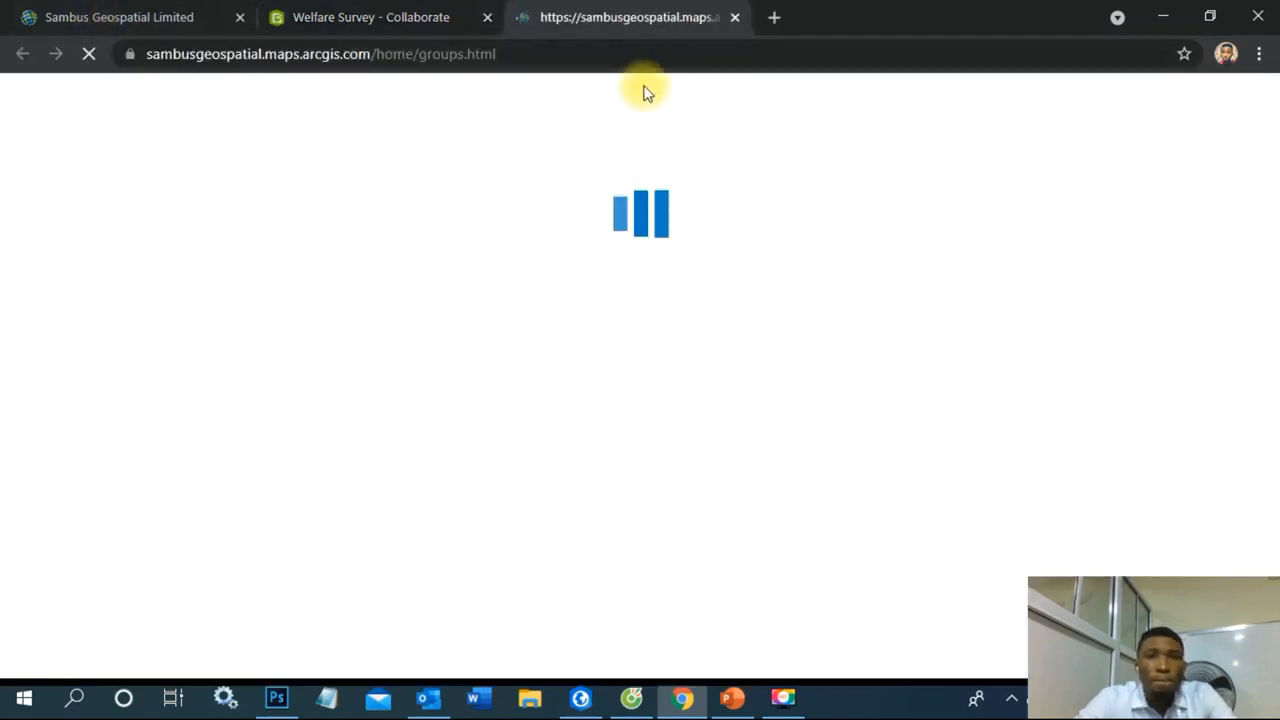
{"action": "left_click", "coordinate": [453, 16]}
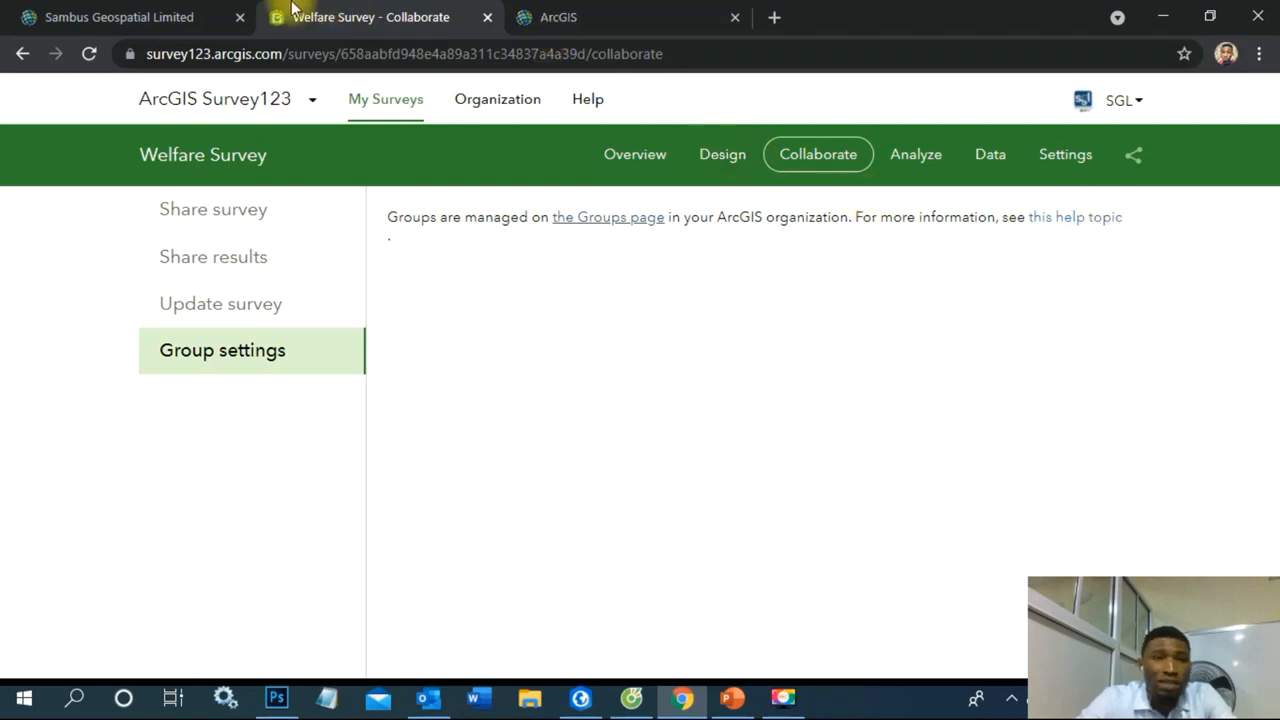
{"action": "left_click", "coordinate": [200, 10]}
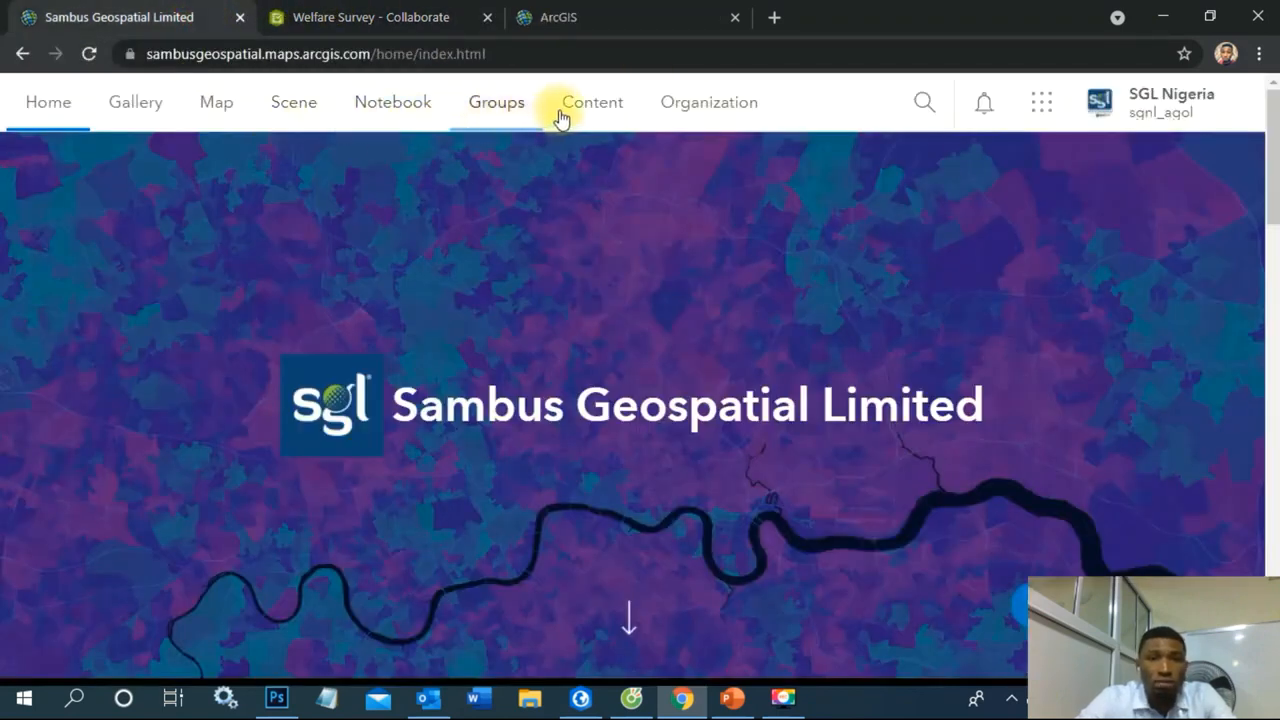
{"action": "left_click", "coordinate": [493, 106]}
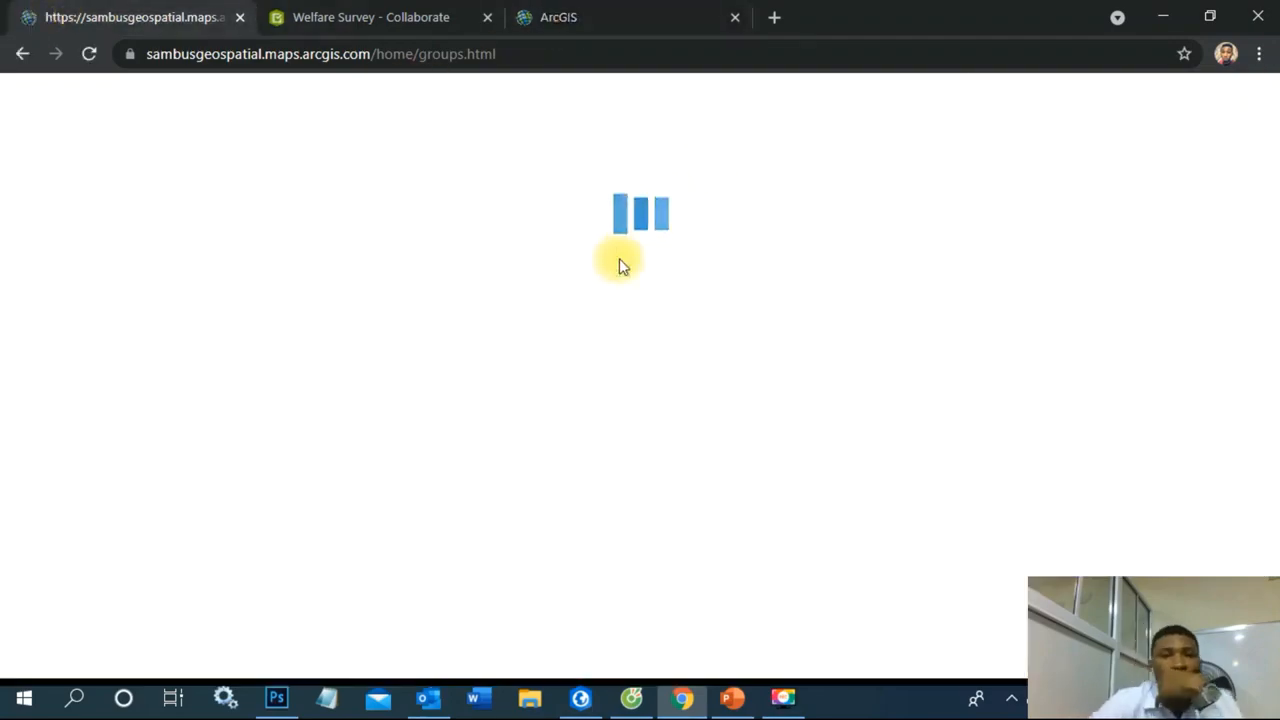
Browse the existing My Groups list and start a new group named "Staff Welfare_Demo 2".
{"action": "scroll", "coordinate": [1100, 423], "scroll_direction": "down", "scroll_amount": 2}
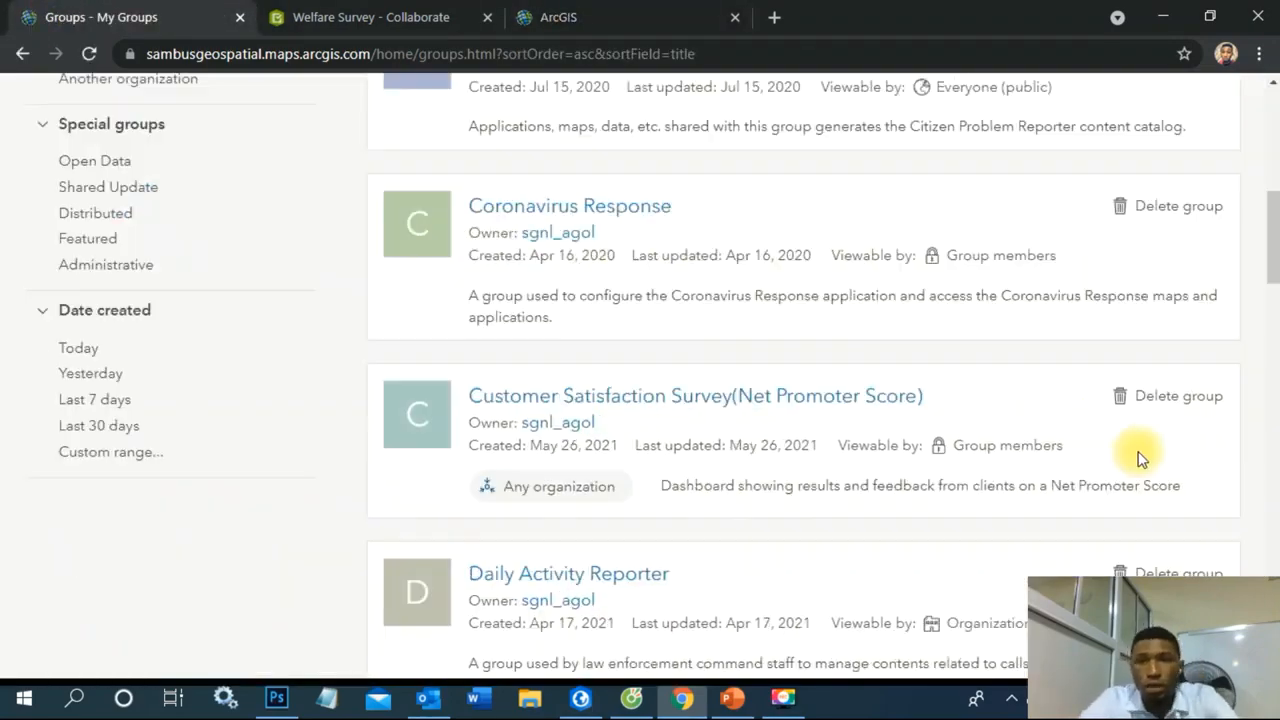
{"action": "left_click_drag", "start_coordinate": [1272, 192], "coordinate": [1270, 14]}
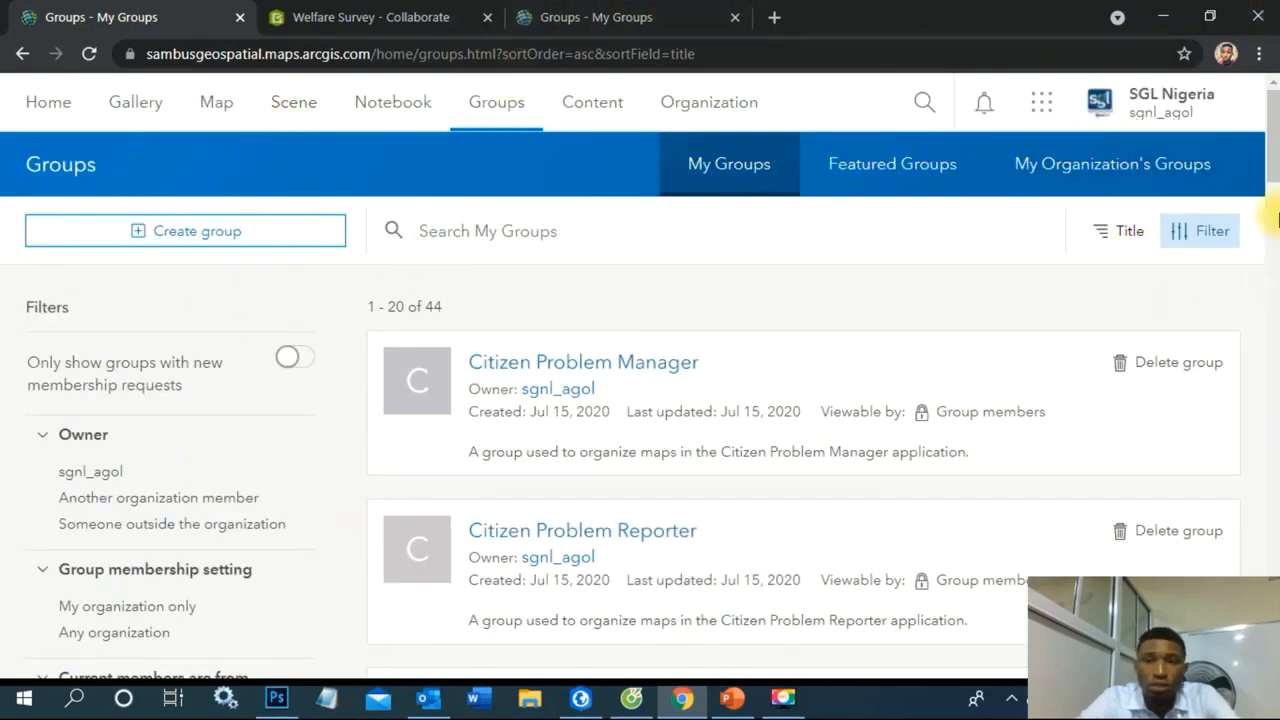
{"action": "scroll", "coordinate": [655, 368], "scroll_direction": "down", "scroll_amount": 12}
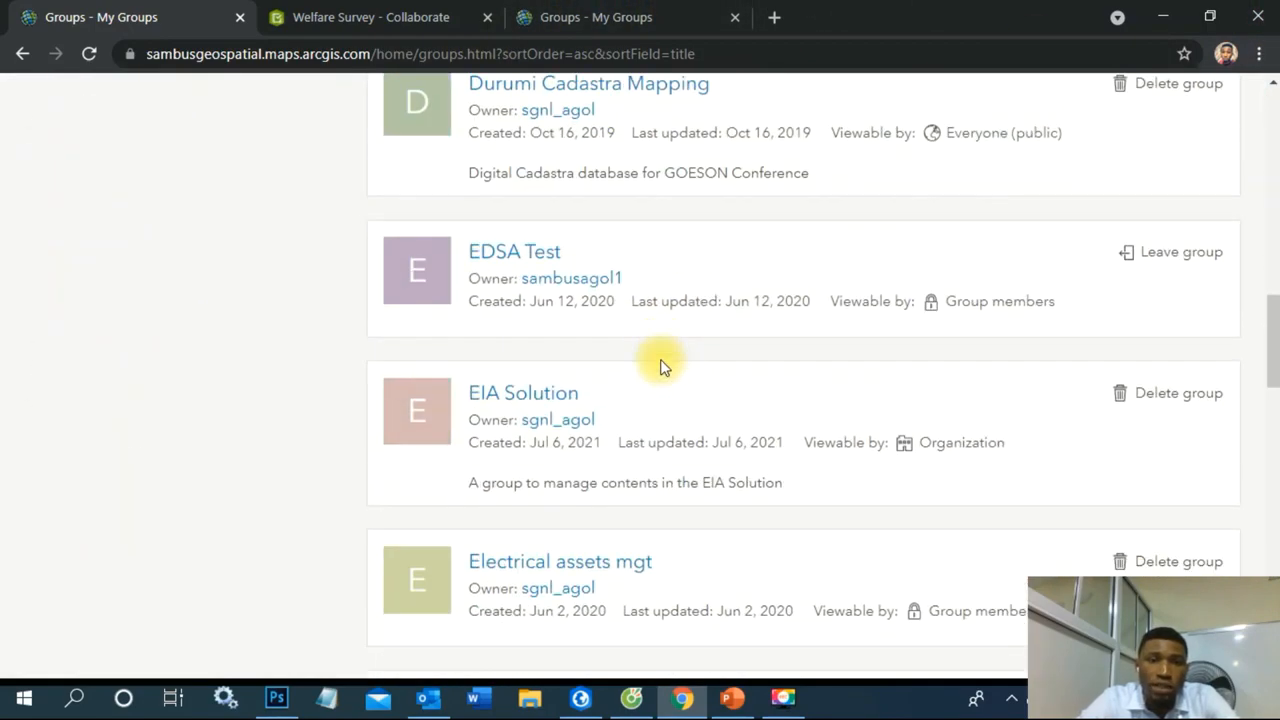
{"action": "scroll", "coordinate": [657, 363], "scroll_direction": "up", "scroll_amount": 12}
{"action": "scroll", "coordinate": [662, 360], "scroll_direction": "up", "scroll_amount": 1}
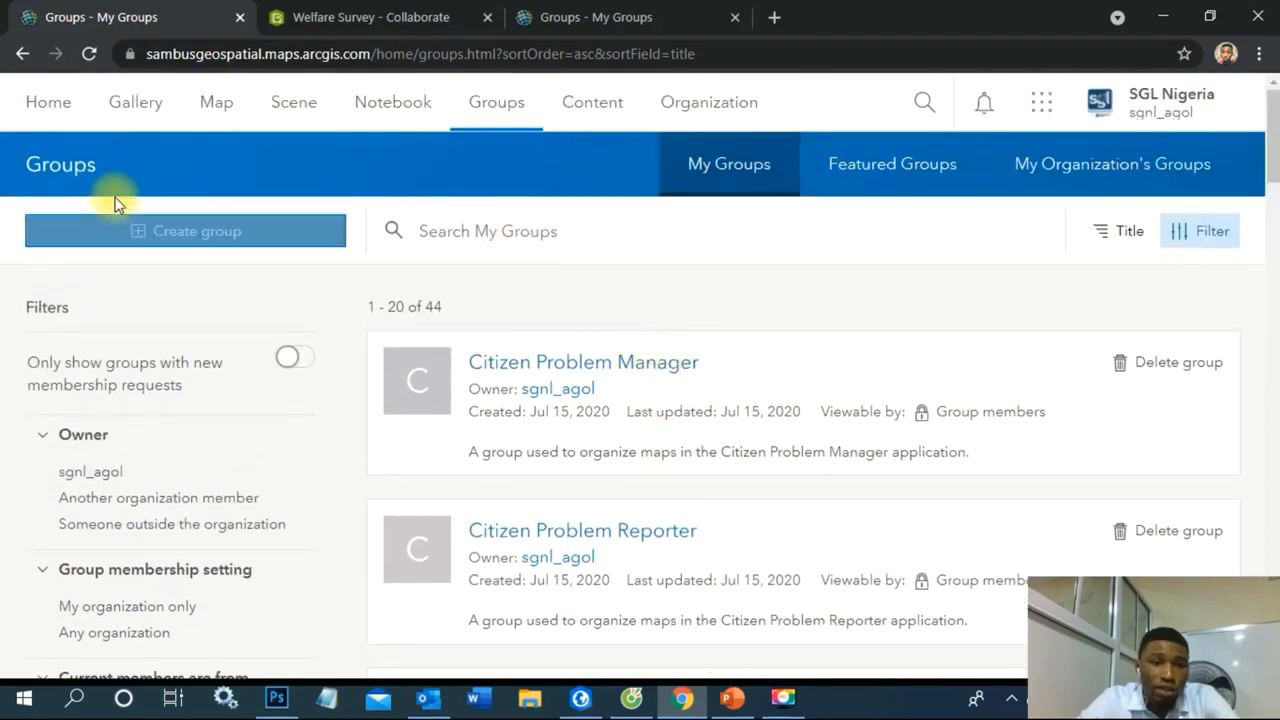
{"action": "left_click", "coordinate": [218, 243]}
{"action": "left_click", "coordinate": [336, 309]}
{"action": "type", "text": "Staff Wel"}
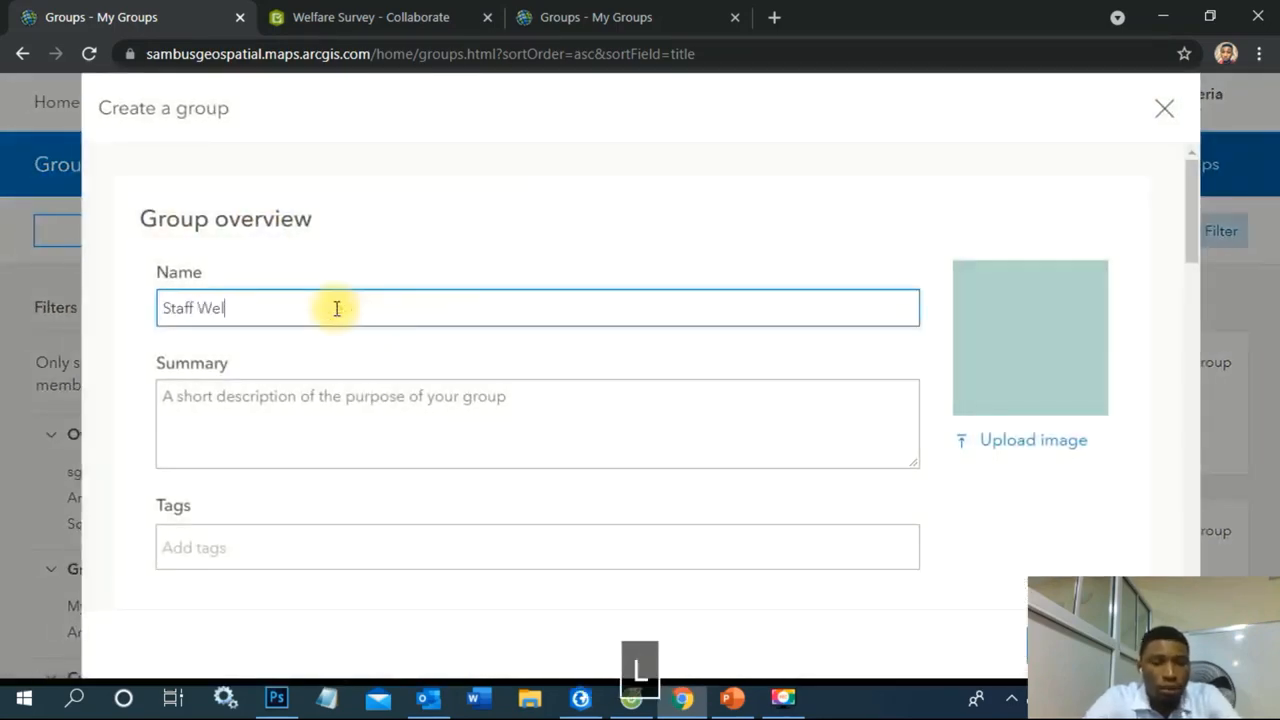
{"action": "type", "text": "fare_Demo 2"}
Give the new group the summary "Staff welfare survey" and the tag "Department residents".
{"action": "left_click", "coordinate": [441, 425]}
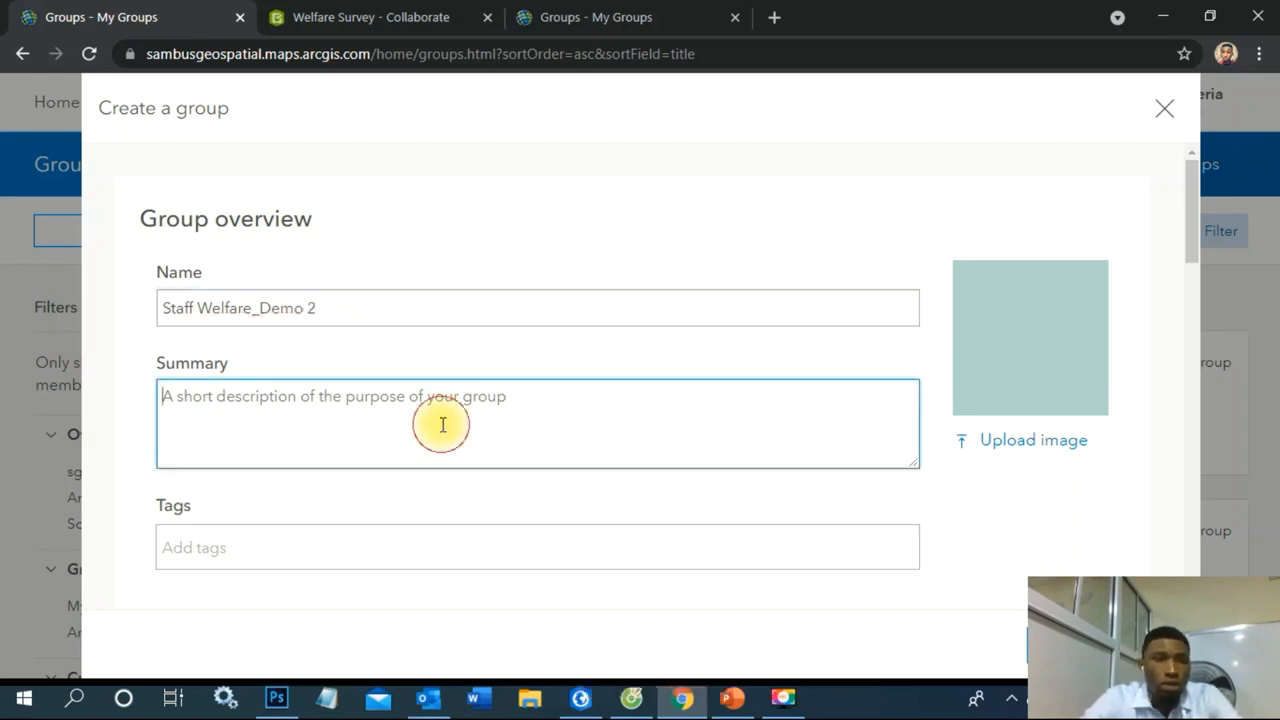
{"action": "type", "text": "Staff welfare survey"}
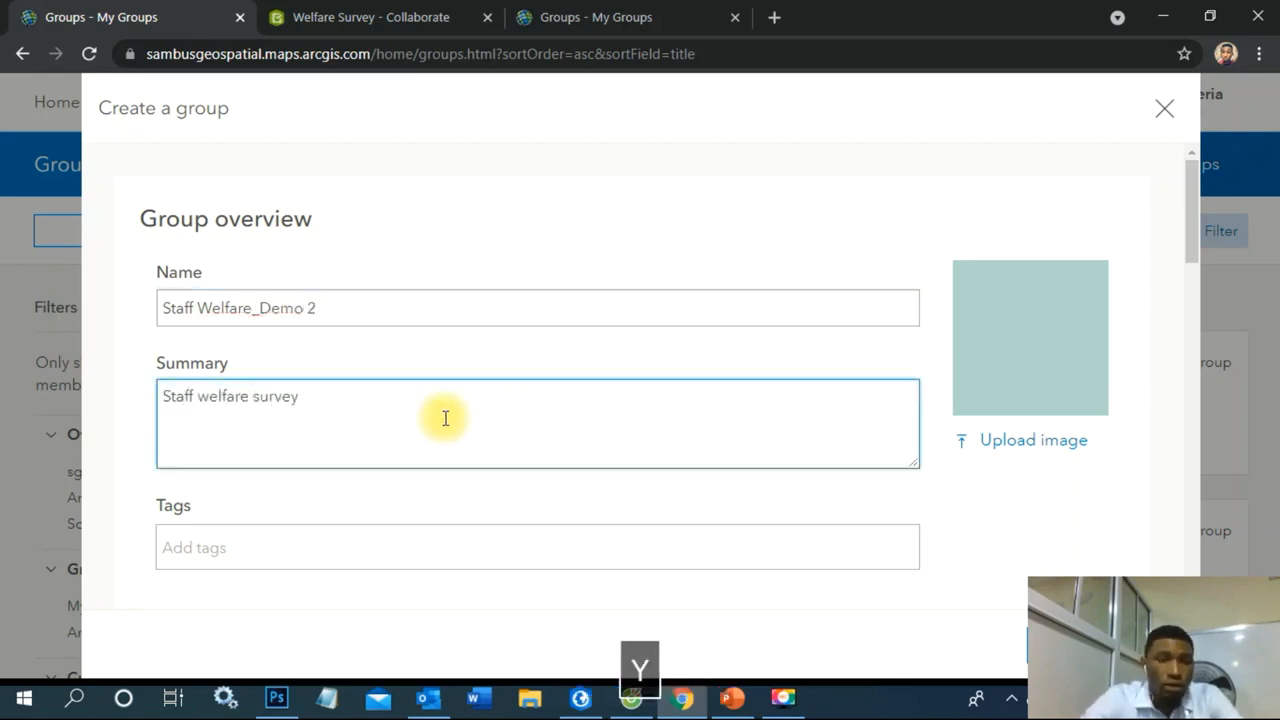
{"action": "left_click", "coordinate": [300, 545]}
{"action": "type", "text": "Department residents"}
{"action": "key", "text": "Return"}
Review the new group's overview details and its membership options for who can be in, join and view the group.
{"action": "scroll", "coordinate": [852, 512], "scroll_direction": "down", "scroll_amount": 3}
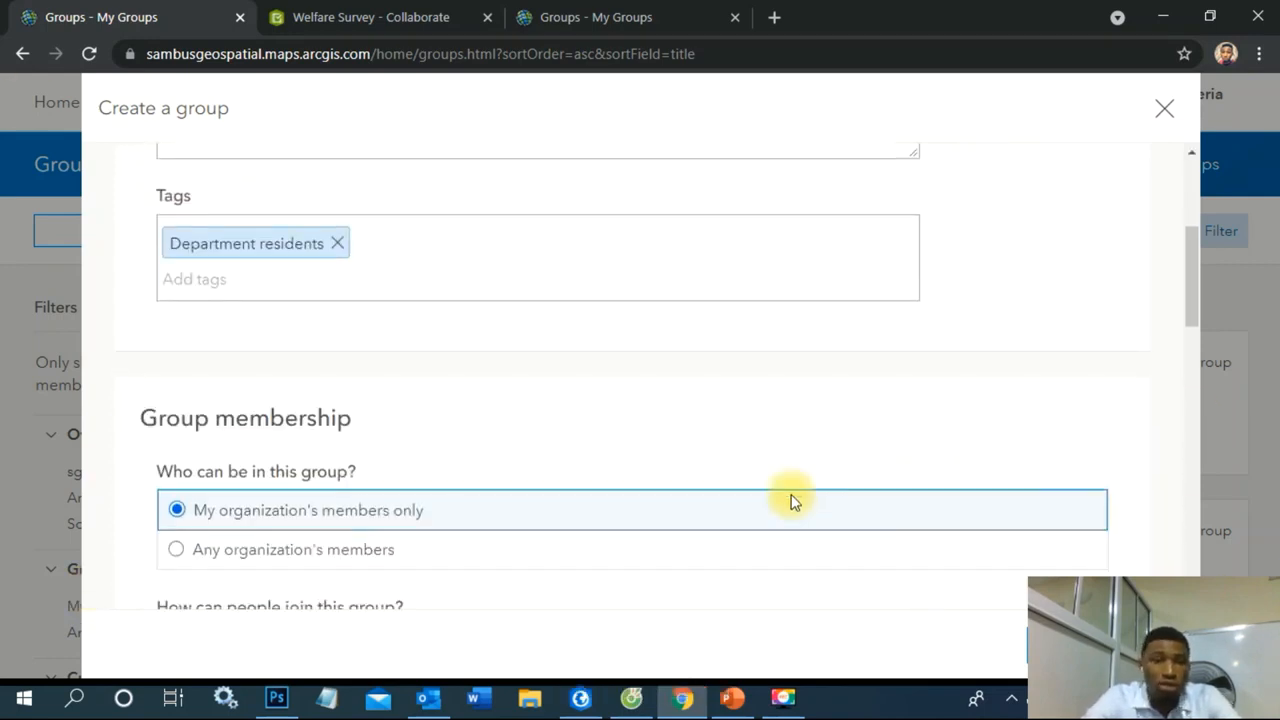
{"action": "scroll", "coordinate": [710, 285], "scroll_direction": "down", "scroll_amount": 1}
{"action": "scroll", "coordinate": [709, 285], "scroll_direction": "up", "scroll_amount": 5}
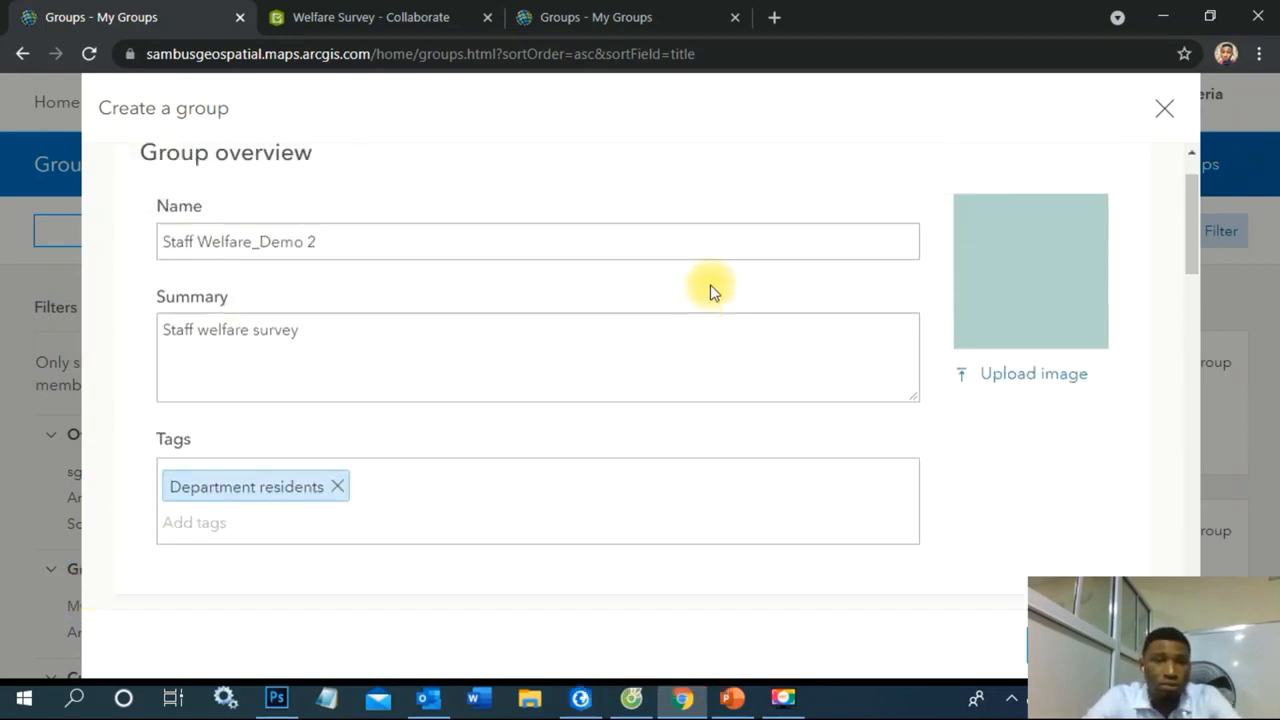
{"action": "scroll", "coordinate": [700, 290], "scroll_direction": "down", "scroll_amount": 5}
{"action": "scroll", "coordinate": [643, 311], "scroll_direction": "down", "scroll_amount": 1}
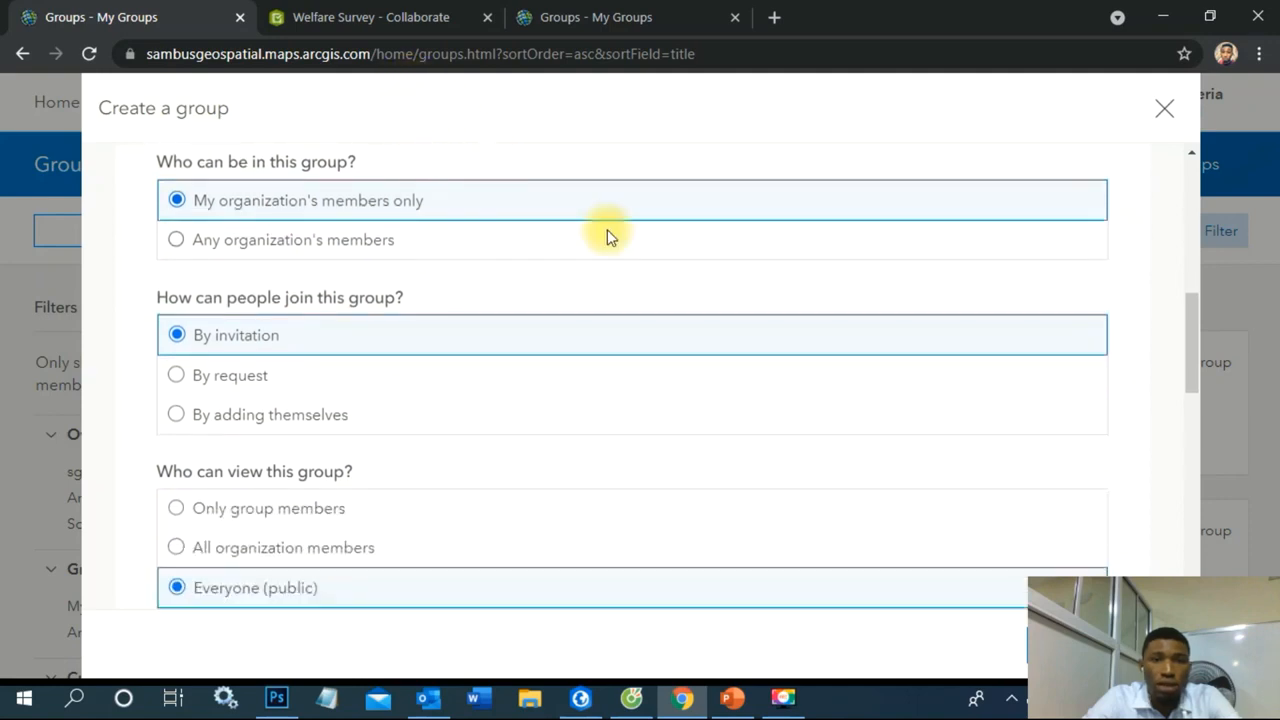
{"action": "scroll", "coordinate": [608, 232], "scroll_direction": "up", "scroll_amount": 5}
{"action": "scroll", "coordinate": [612, 225], "scroll_direction": "down", "scroll_amount": 5}
{"action": "scroll", "coordinate": [418, 328], "scroll_direction": "up", "scroll_amount": 3}
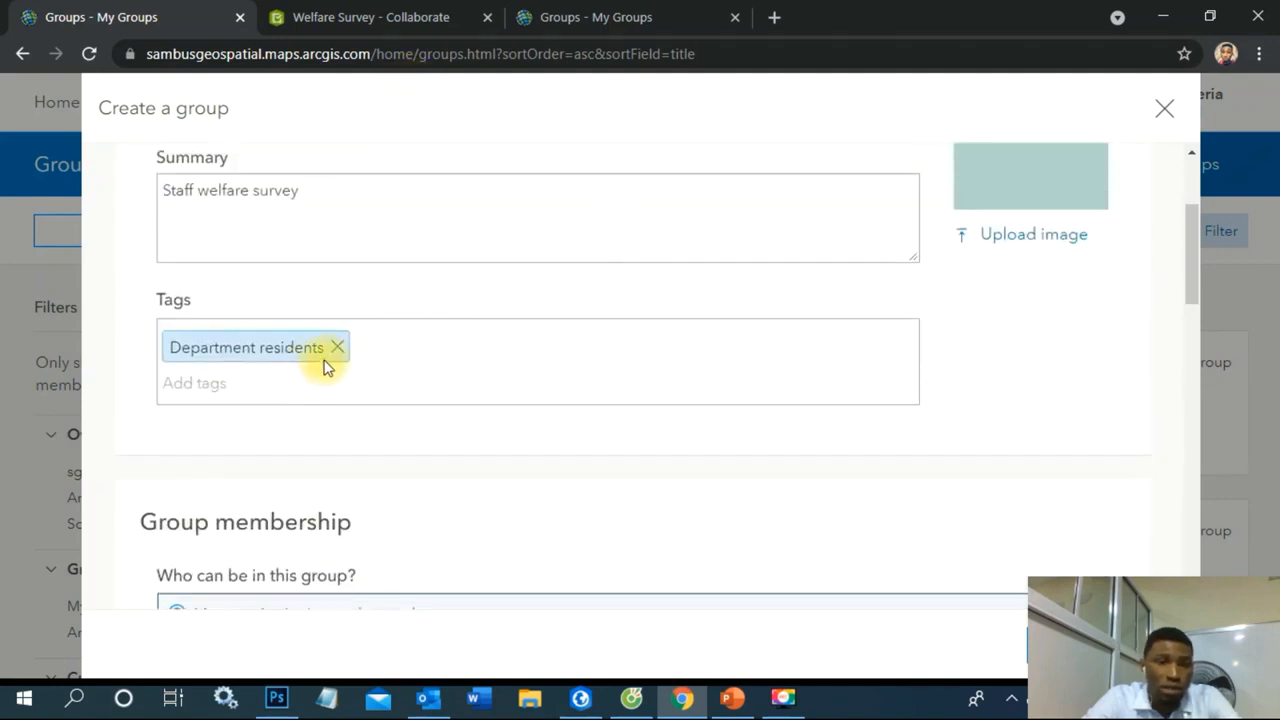
{"action": "scroll", "coordinate": [1097, 425], "scroll_direction": "down", "scroll_amount": 3}
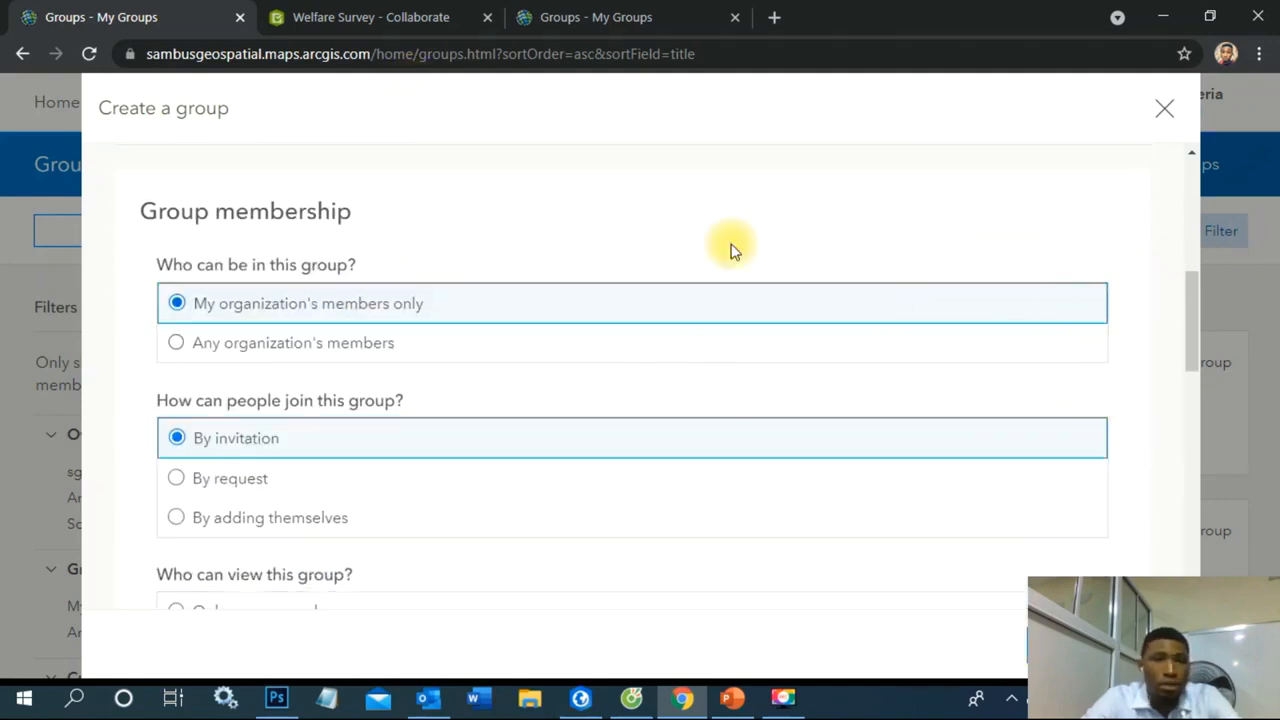
{"action": "scroll", "coordinate": [463, 210], "scroll_direction": "down", "scroll_amount": 4}
{"action": "scroll", "coordinate": [455, 255], "scroll_direction": "up", "scroll_amount": 6}
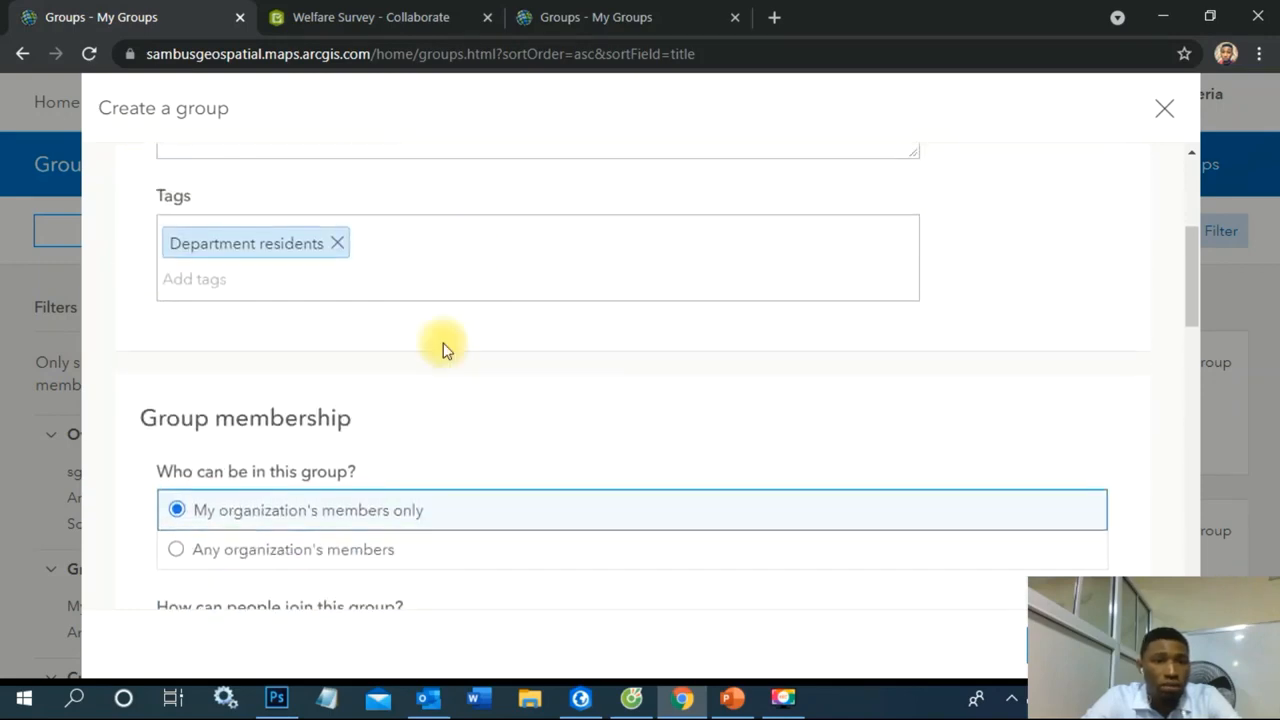
{"action": "scroll", "coordinate": [450, 300], "scroll_direction": "down", "scroll_amount": 2}
{"action": "scroll", "coordinate": [447, 380], "scroll_direction": "down", "scroll_amount": 1}
{"action": "scroll", "coordinate": [400, 329], "scroll_direction": "up", "scroll_amount": 4}
{"action": "scroll", "coordinate": [406, 286], "scroll_direction": "down", "scroll_amount": 4}
{"action": "scroll", "coordinate": [406, 286], "scroll_direction": "down", "scroll_amount": 2}
{"action": "left_click_drag", "start_coordinate": [1186, 367], "coordinate": [1068, 197]}
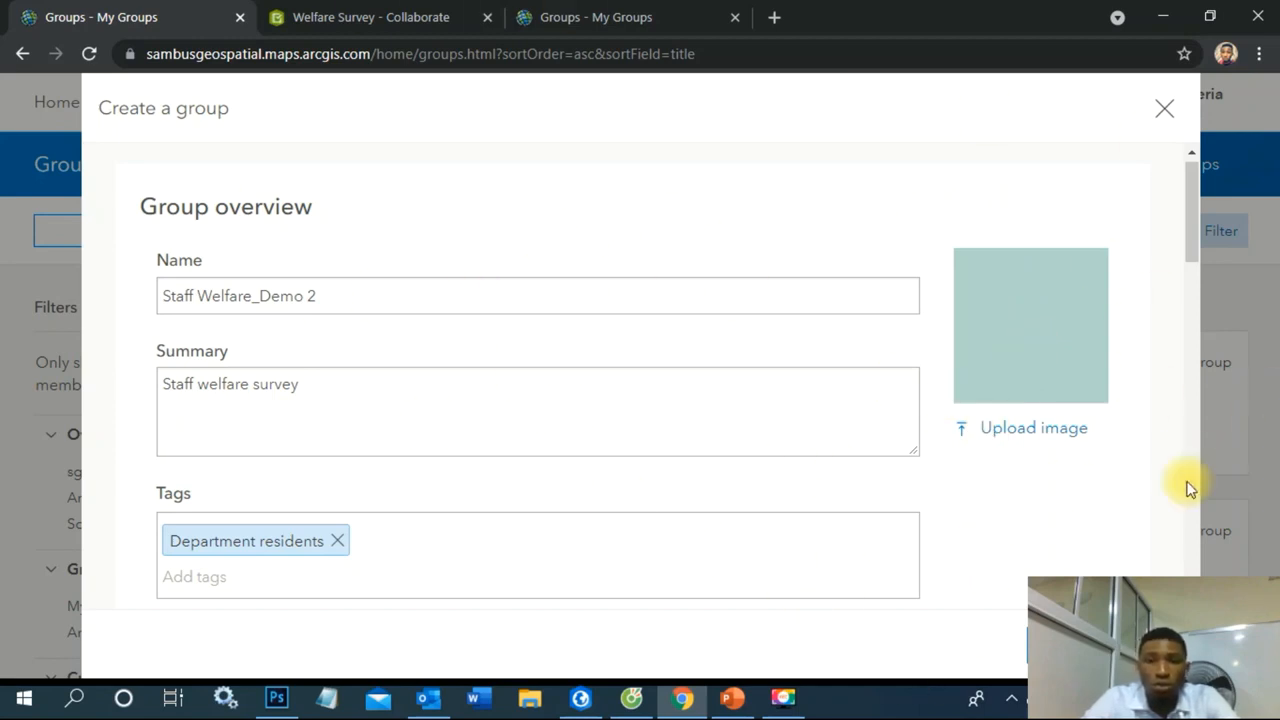
{"action": "scroll", "coordinate": [1100, 285], "scroll_direction": "down", "scroll_amount": 2}
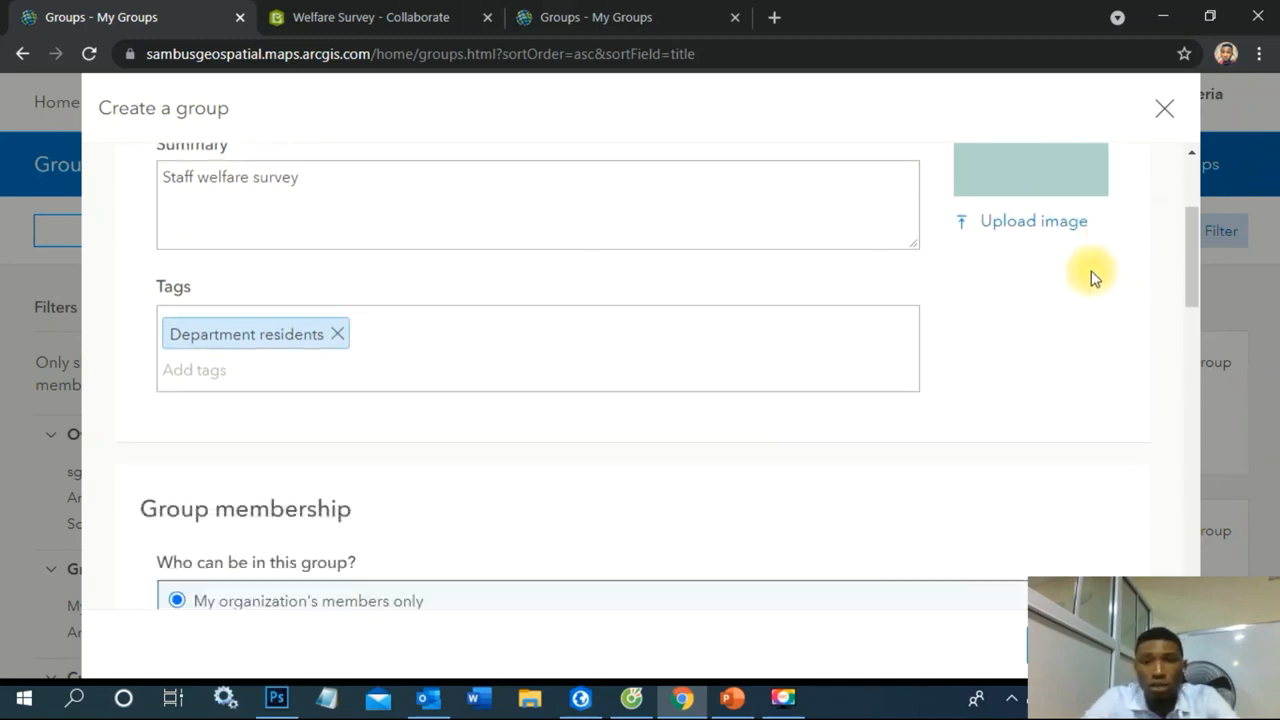
Create the Staff Welfare_Demo 2 group and view its overview page.
{"action": "left_click_drag", "start_coordinate": [1205, 256], "coordinate": [1229, 377]}
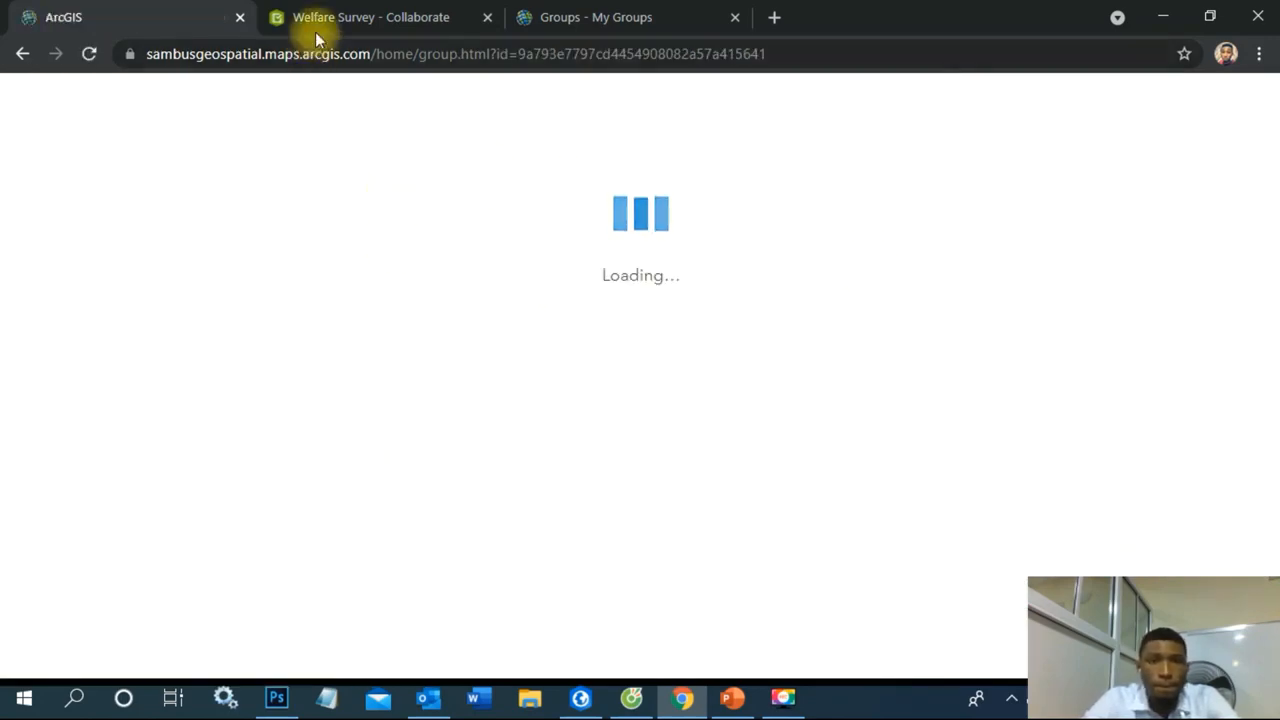
{"action": "scroll", "coordinate": [426, 290], "scroll_direction": "down", "scroll_amount": 1}
{"action": "scroll", "coordinate": [440, 280], "scroll_direction": "up", "scroll_amount": 1}
{"action": "mouse_move", "coordinate": [1274, 168]}
{"action": "left_mouse_down"}
{"action": "mouse_move", "coordinate": [1276, 384]}
{"action": "mouse_move", "coordinate": [1271, 143]}
{"action": "left_mouse_up"}
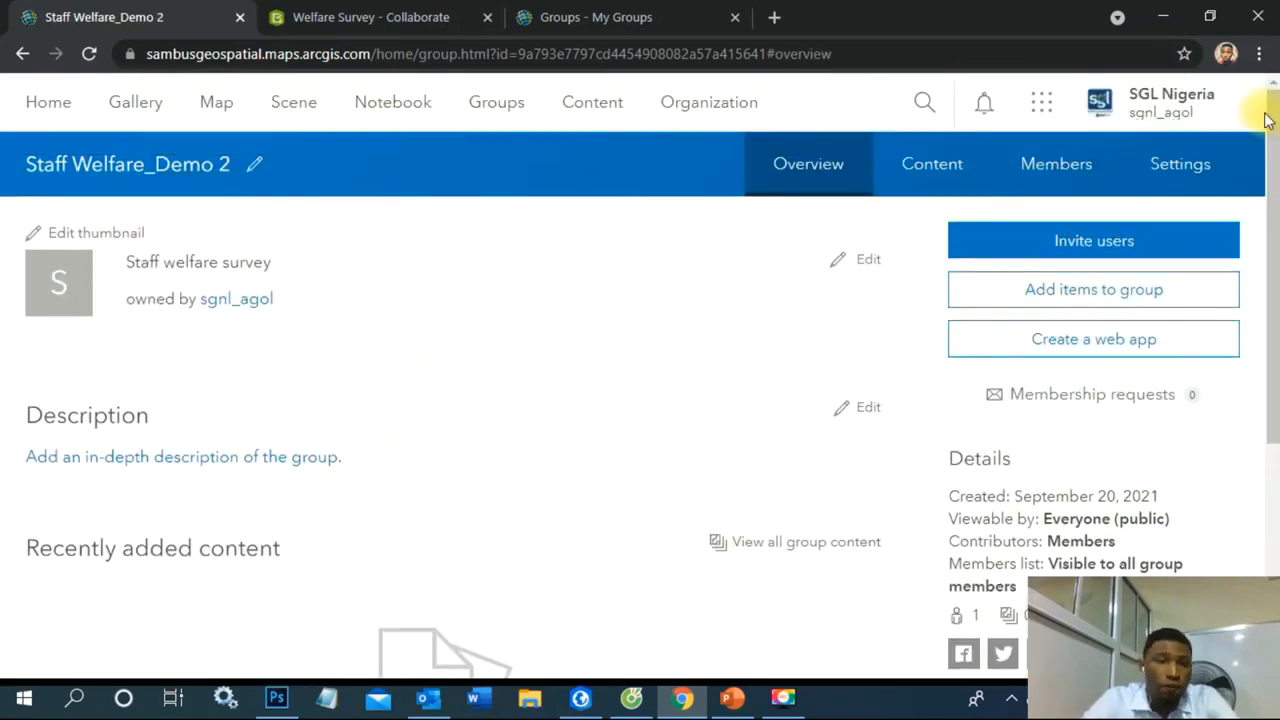
Start inviting users to the Staff Welfare_Demo 2 group and look through the organization's member list.
{"action": "left_click", "coordinate": [1084, 251]}
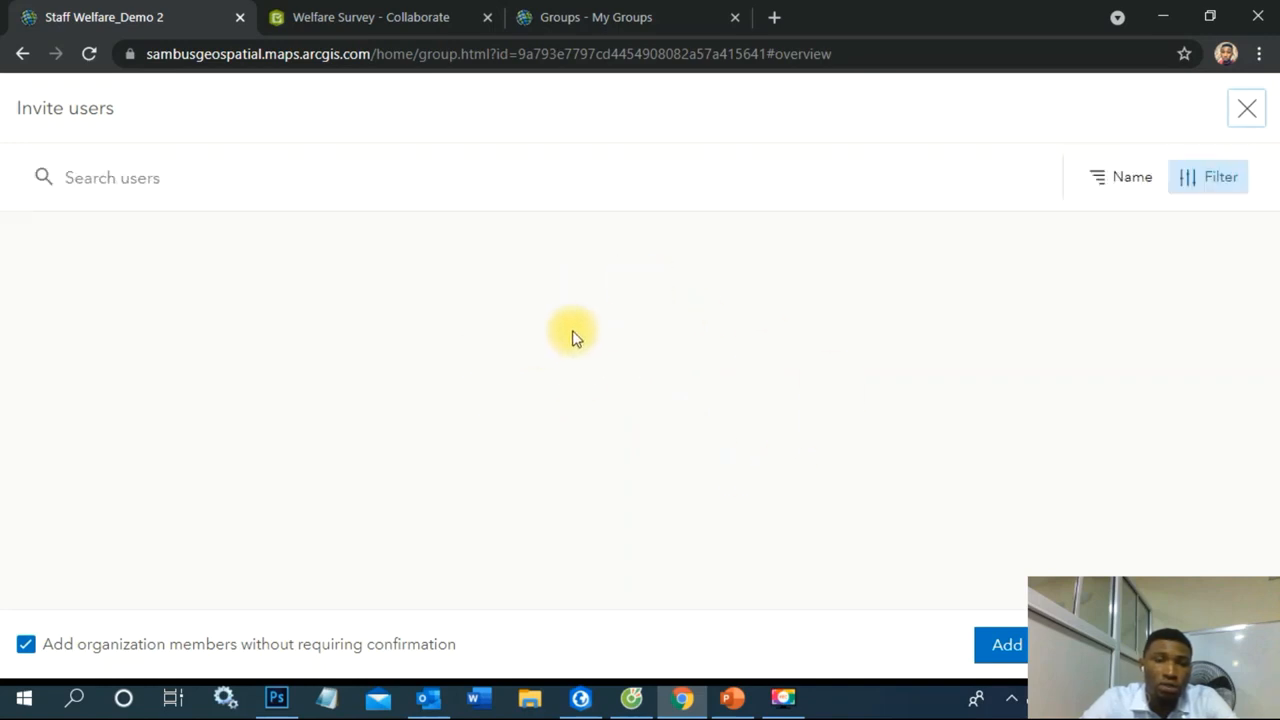
{"action": "scroll", "coordinate": [715, 278], "scroll_direction": "down", "scroll_amount": 5}
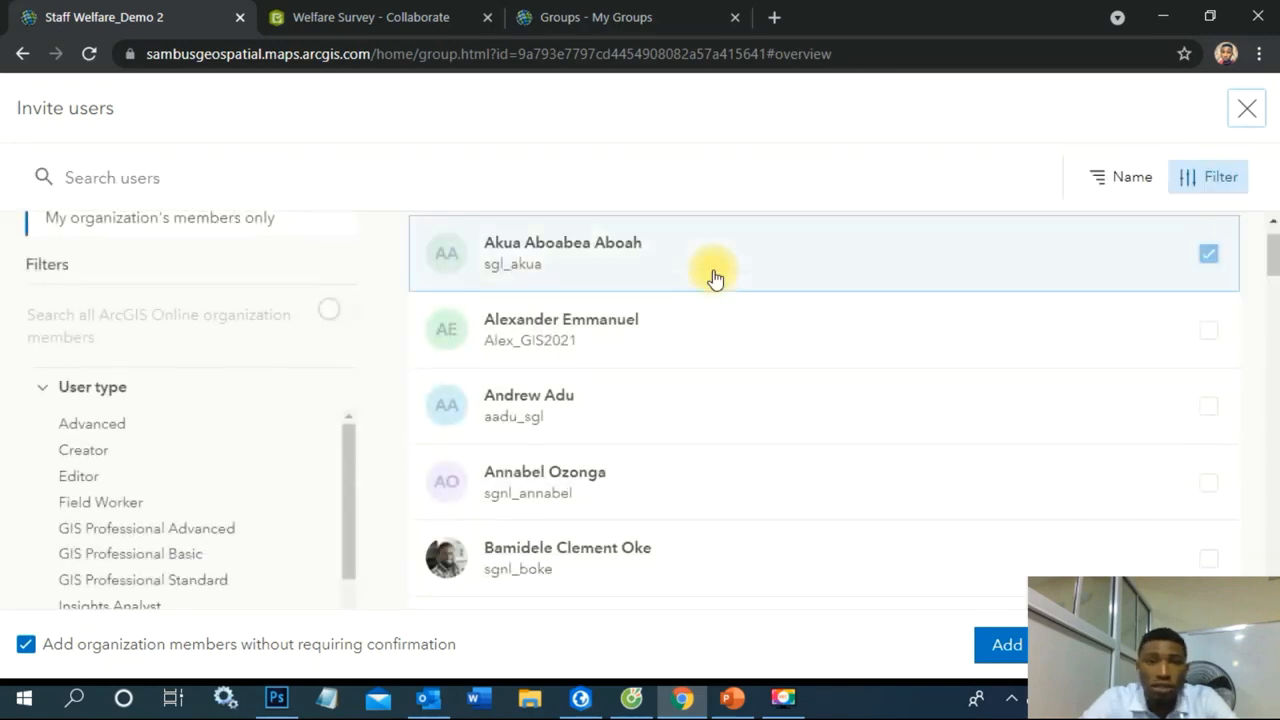
{"action": "scroll", "coordinate": [715, 278], "scroll_direction": "down", "scroll_amount": 15}
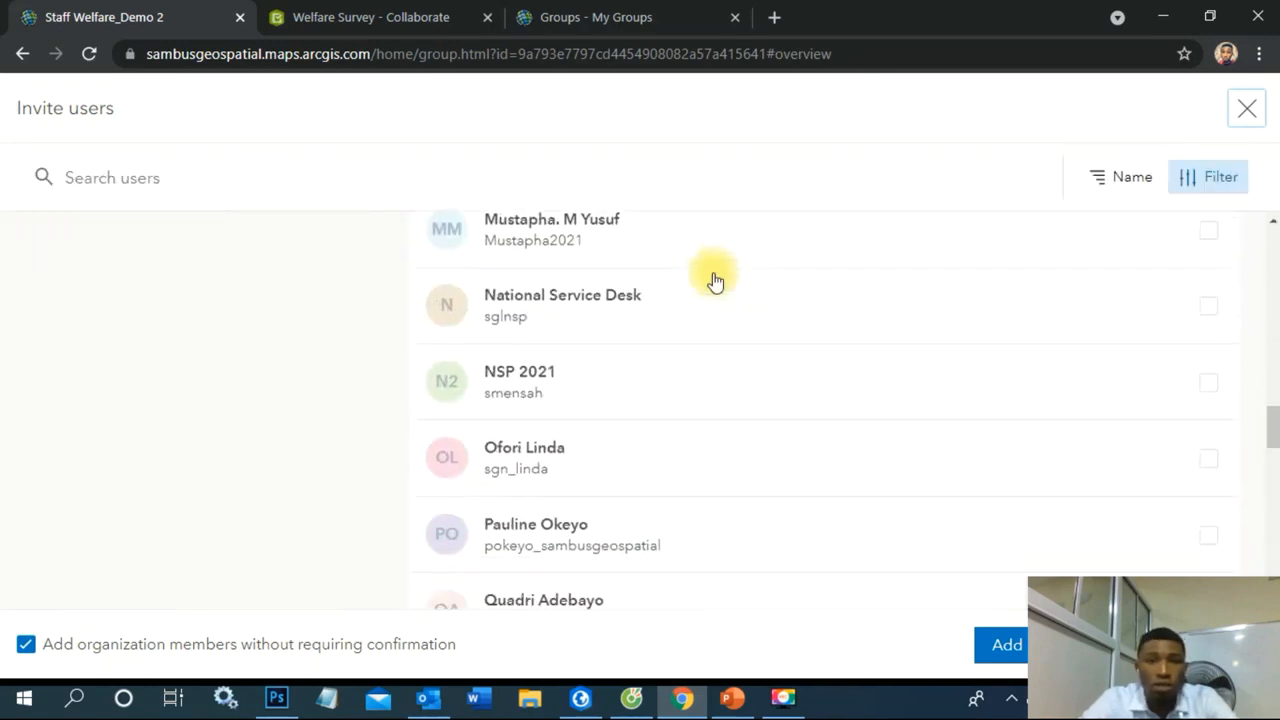
{"action": "scroll", "coordinate": [715, 278], "scroll_direction": "down", "scroll_amount": 3}
{"action": "scroll", "coordinate": [714, 277], "scroll_direction": "up", "scroll_amount": 15}
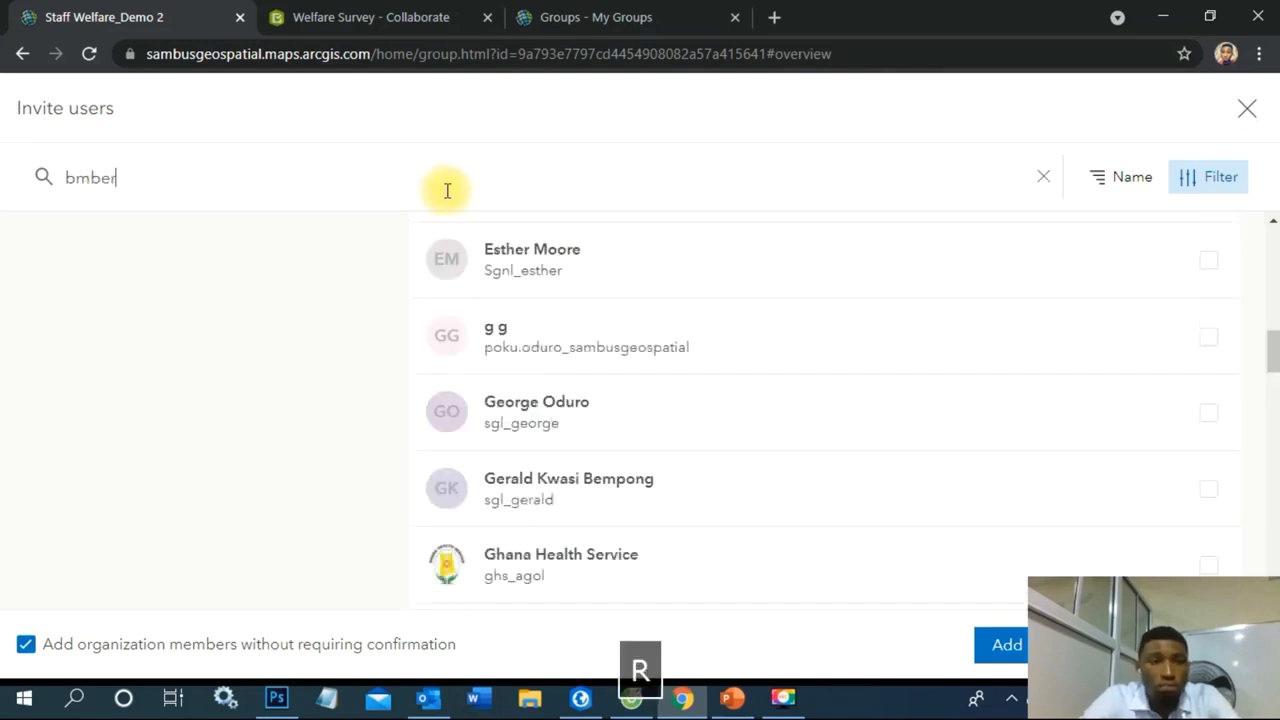
Search the organization members by the staff member's username and add the matching member to the group.
{"action": "type", "text": "nde"}
{"action": "key", "text": "BackSpace"}
{"action": "key", "text": "BackSpace"}
{"action": "key", "text": "BackSpace"}
{"action": "key", "text": "BackSpace"}
{"action": "key", "text": "BackSpace"}
{"action": "key", "text": "BackSpace"}
{"action": "key", "text": "BackSpace"}
{"action": "type", "text": "sgnl_bn"}
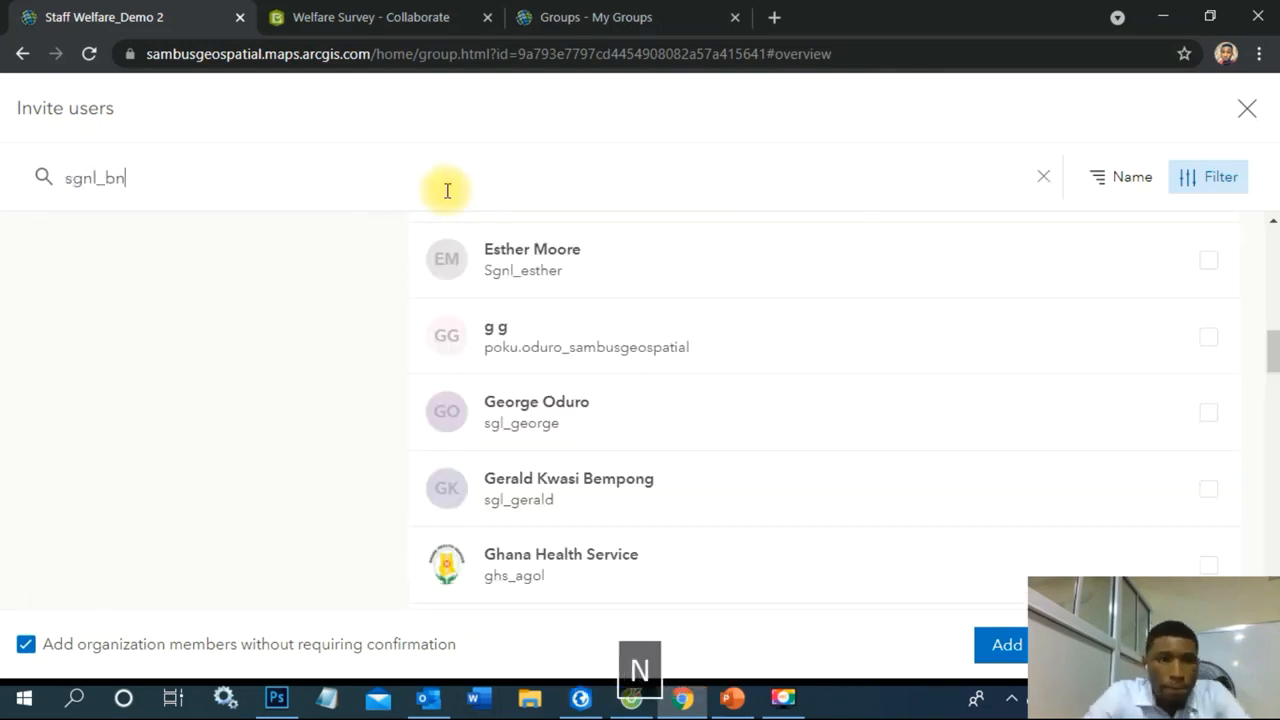
{"action": "key", "text": "Return"}
{"action": "left_click", "coordinate": [1208, 306]}
{"action": "left_click", "coordinate": [1005, 644]}
Open the group's settings and set who can be in the group to "Any organization's members".
{"action": "mouse_move", "coordinate": [1272, 135]}
{"action": "left_mouse_down"}
{"action": "mouse_move", "coordinate": [1270, 325]}
{"action": "mouse_move", "coordinate": [1270, 140]}
{"action": "left_mouse_up"}
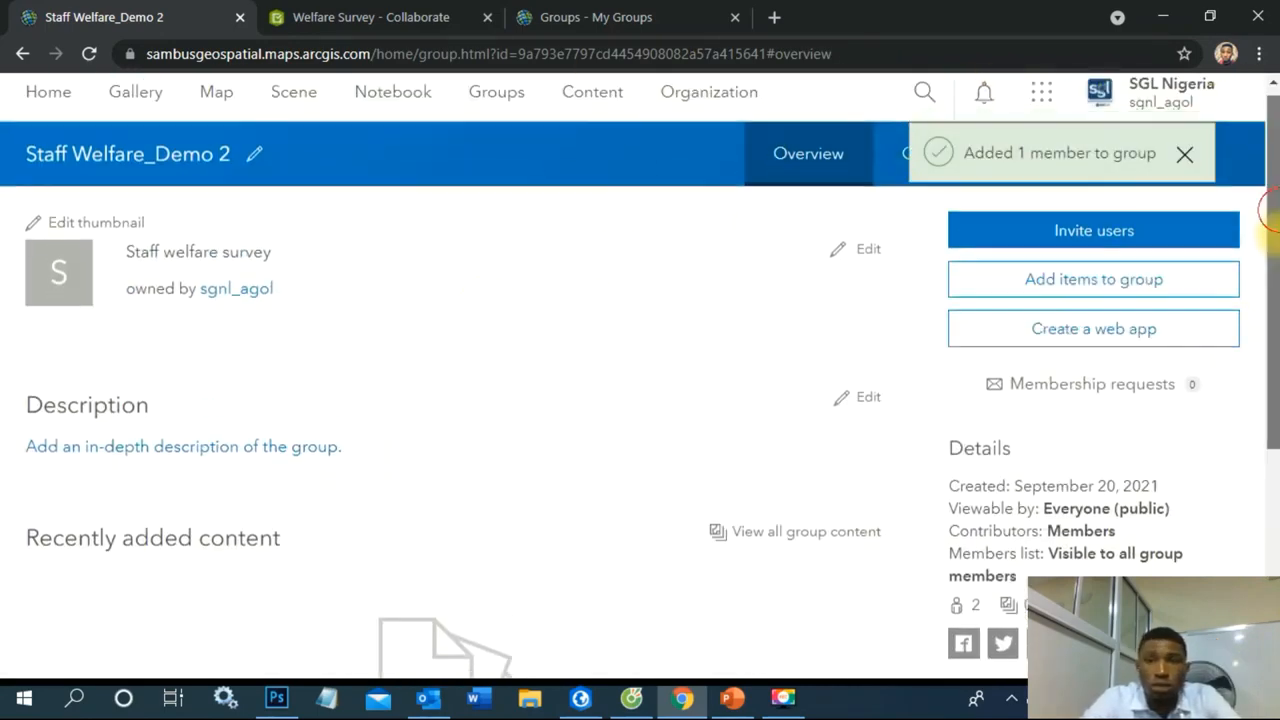
{"action": "mouse_move", "coordinate": [1272, 262]}
{"action": "left_mouse_down"}
{"action": "mouse_move", "coordinate": [1265, 400]}
{"action": "mouse_move", "coordinate": [1270, 245]}
{"action": "left_mouse_up"}
{"action": "left_click", "coordinate": [1181, 170]}
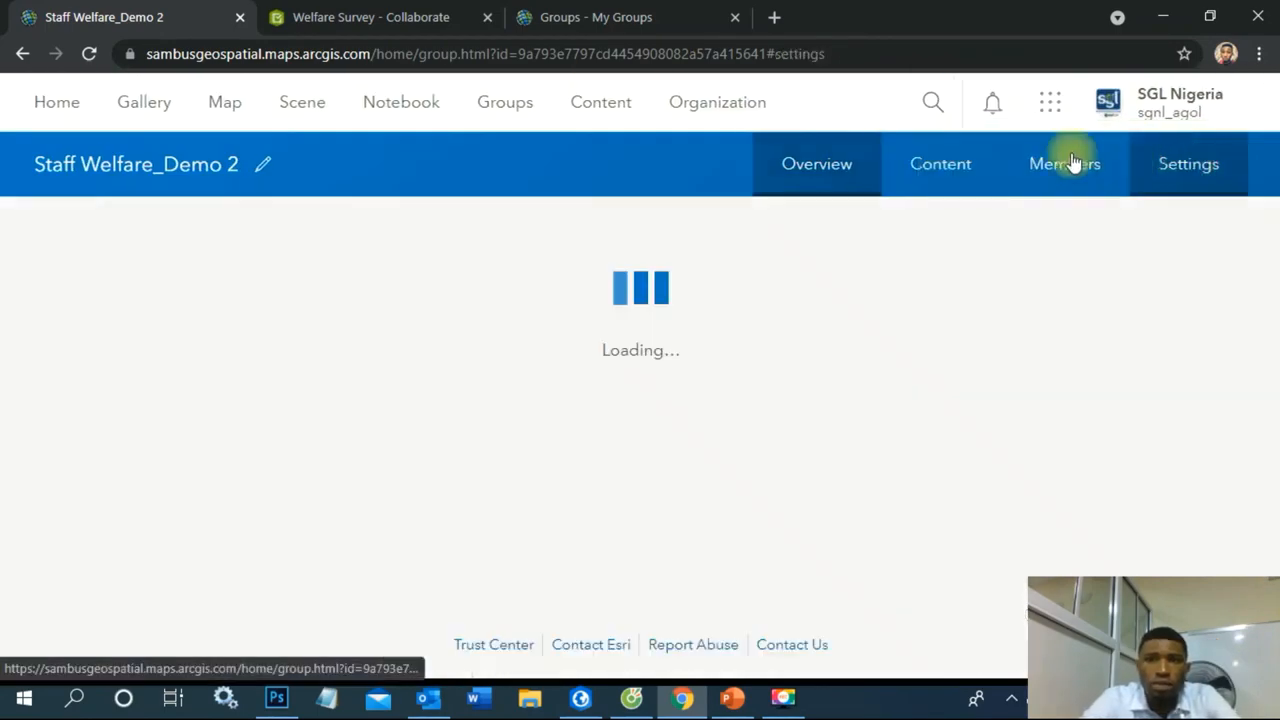
{"action": "scroll", "coordinate": [450, 295], "scroll_direction": "down", "scroll_amount": 3}
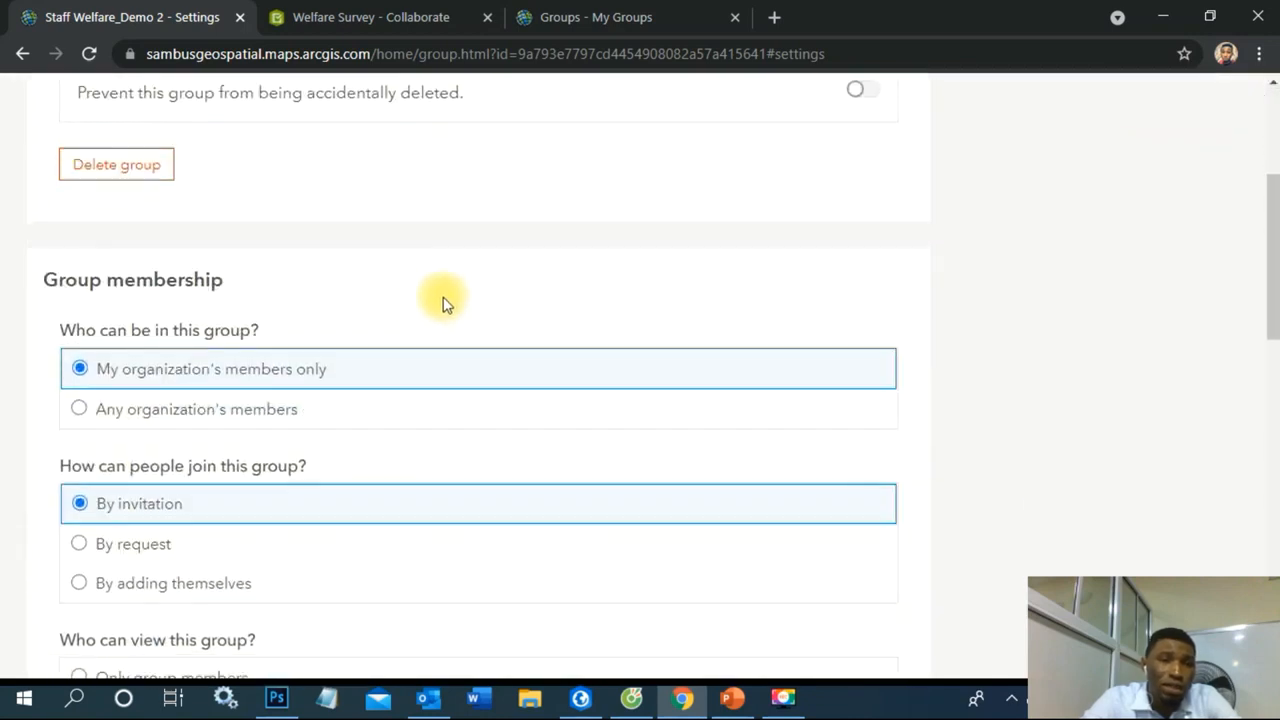
{"action": "scroll", "coordinate": [440, 300], "scroll_direction": "down", "scroll_amount": 2}
{"action": "scroll", "coordinate": [358, 222], "scroll_direction": "up", "scroll_amount": 2}
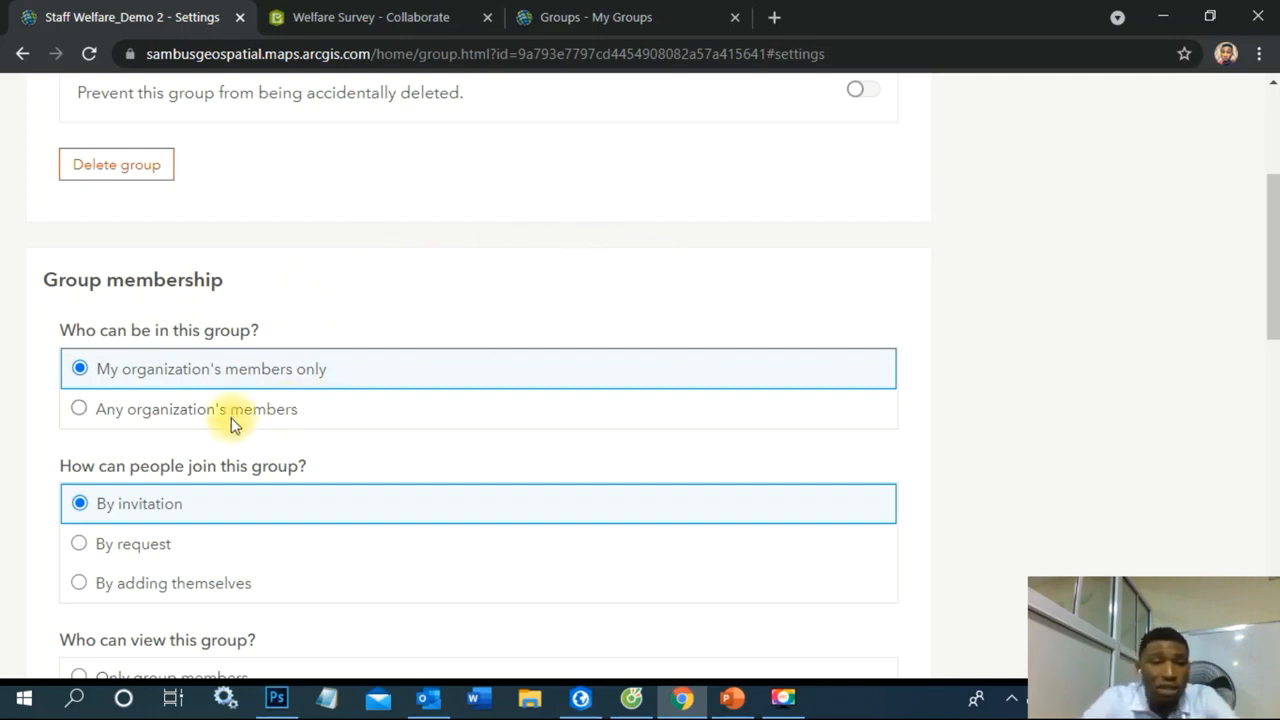
{"action": "left_click", "coordinate": [80, 409]}
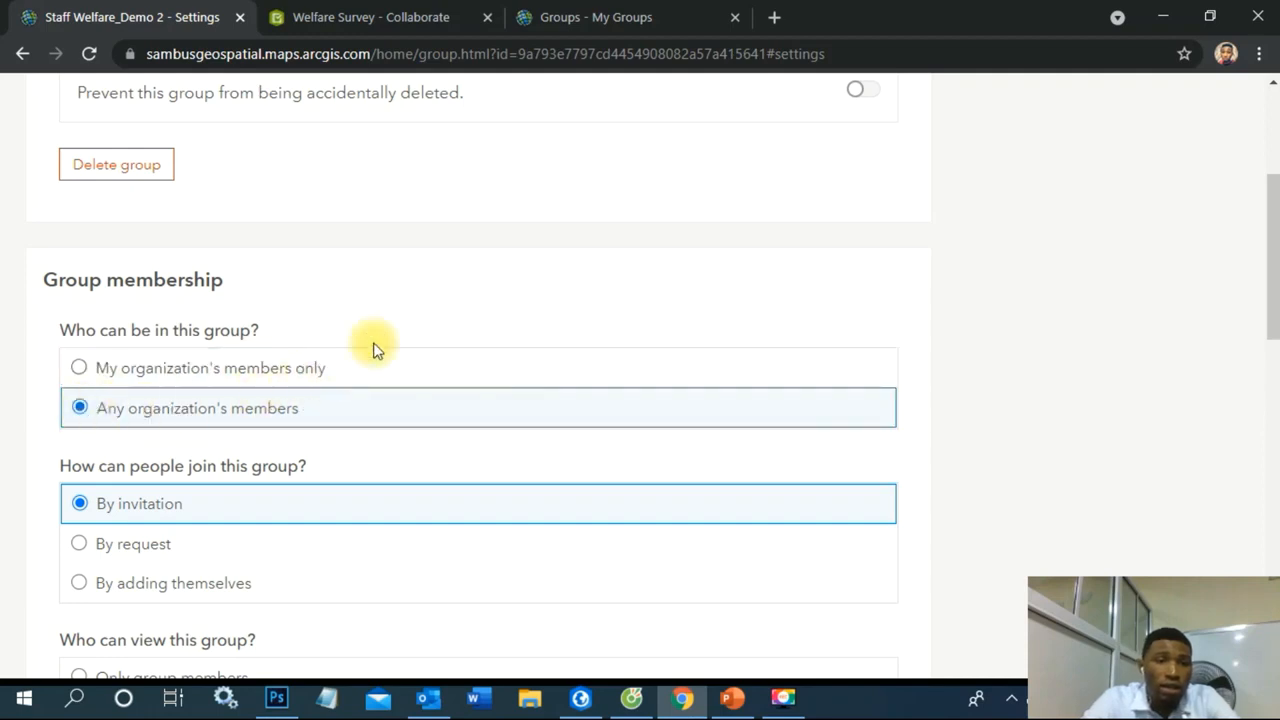
Review the group's joining and viewing options in its settings, and the details on its overview page.
{"action": "left_click_drag", "start_coordinate": [1272, 323], "coordinate": [1272, 350]}
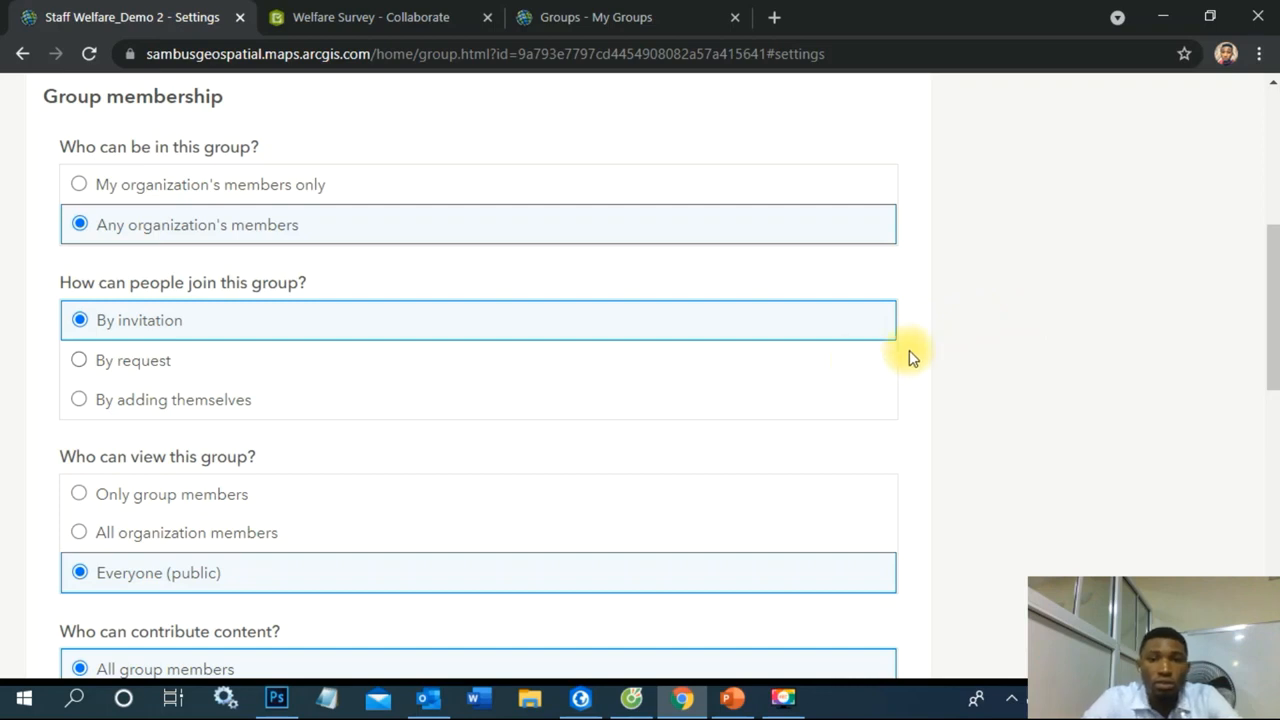
{"action": "left_click_drag", "start_coordinate": [1272, 318], "coordinate": [1269, 251]}
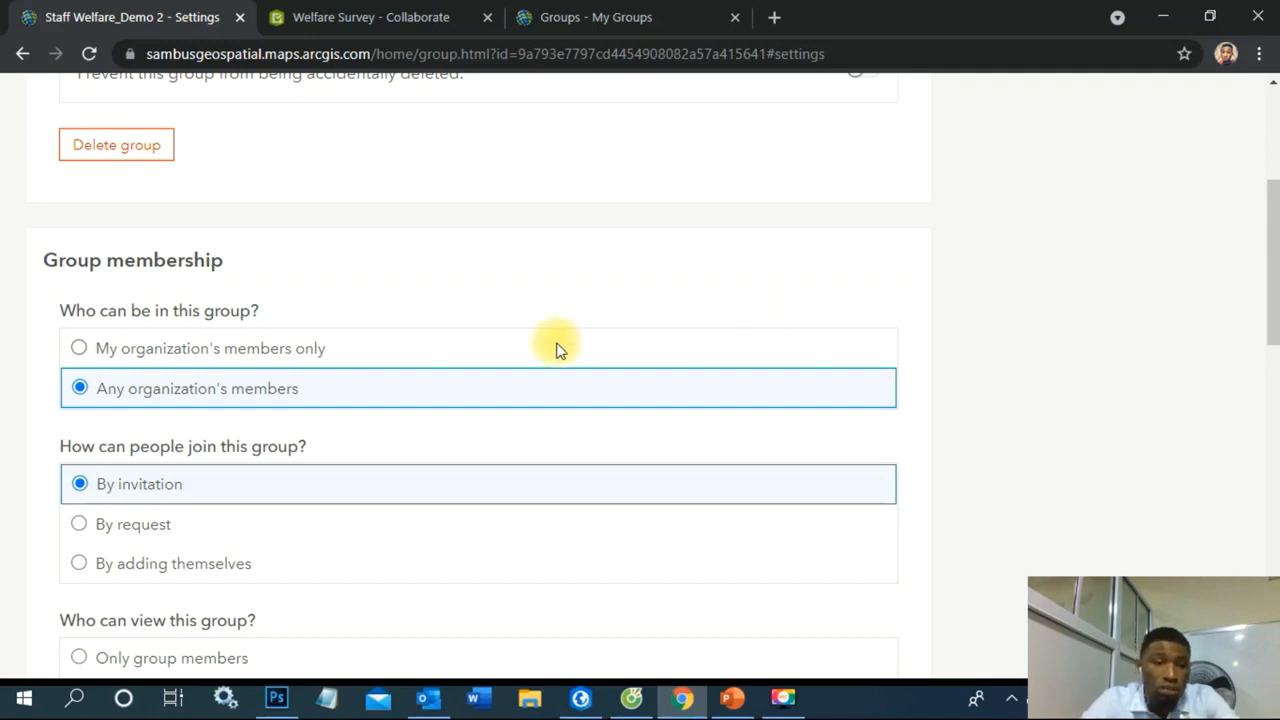
{"action": "left_click_drag", "start_coordinate": [1270, 335], "coordinate": [1270, 225]}
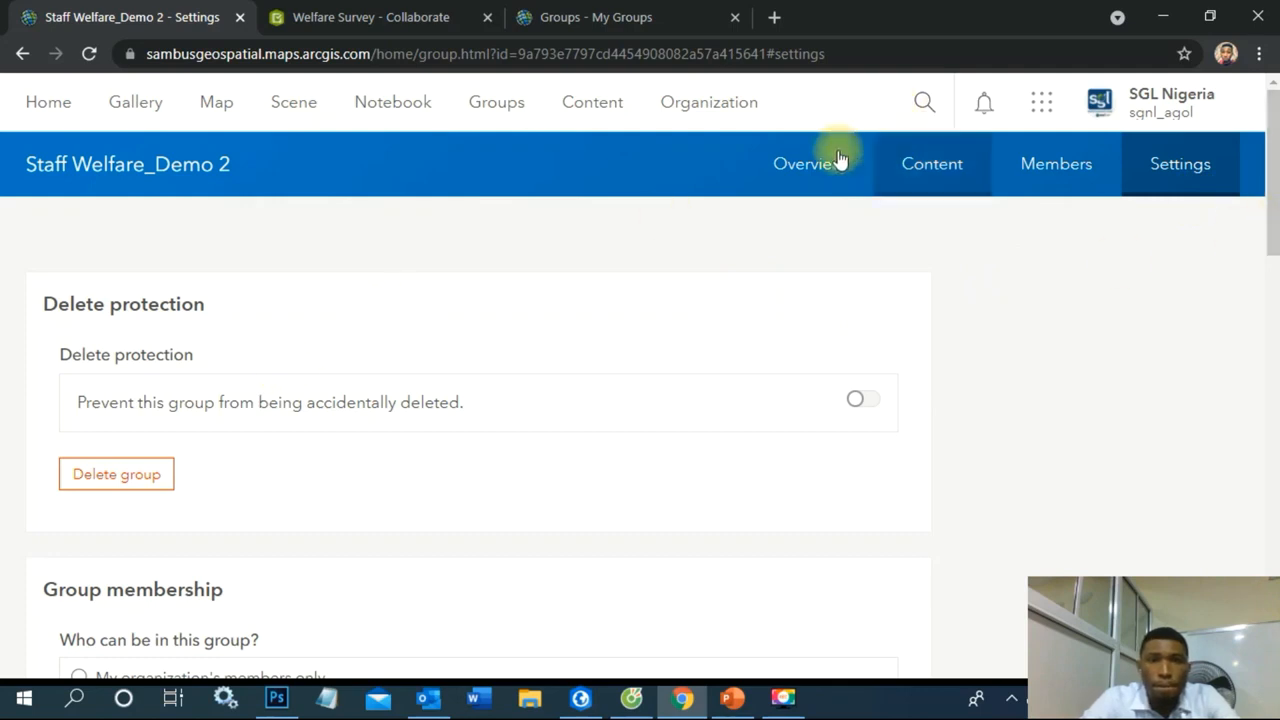
{"action": "left_click", "coordinate": [810, 162]}
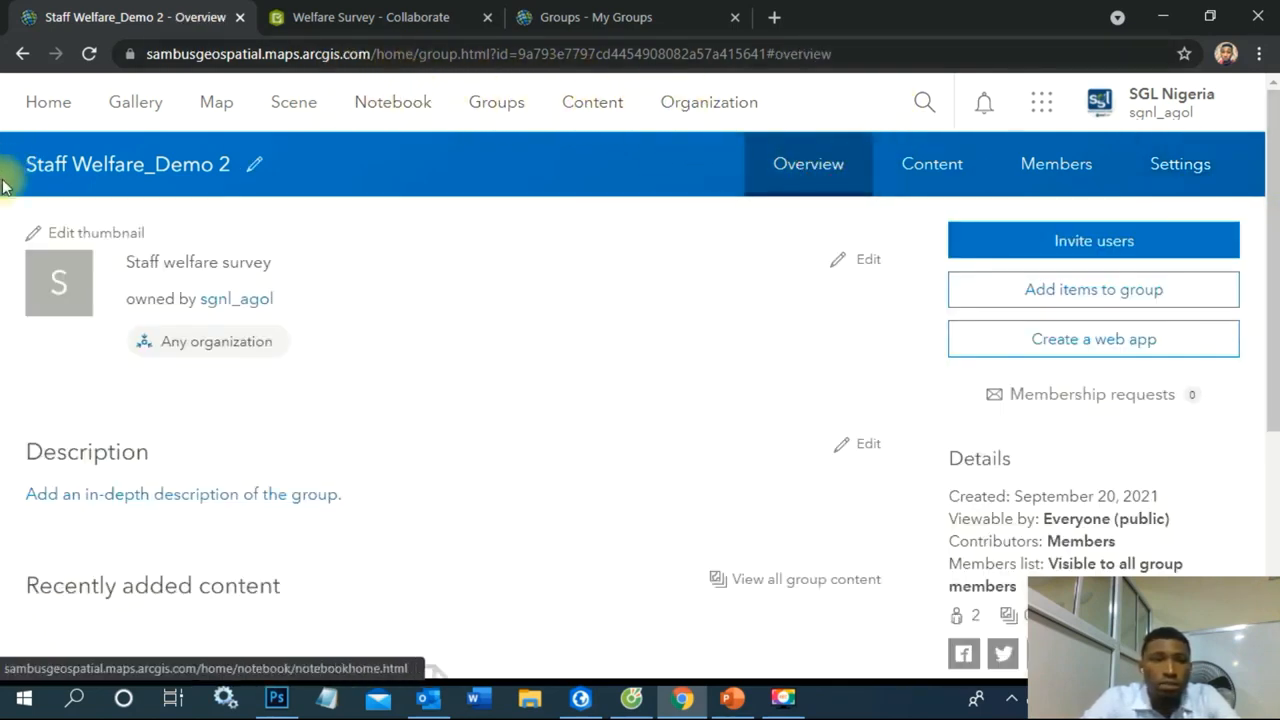
{"action": "scroll", "coordinate": [652, 323], "scroll_direction": "down", "scroll_amount": 4}
{"action": "scroll", "coordinate": [657, 327], "scroll_direction": "up", "scroll_amount": 4}
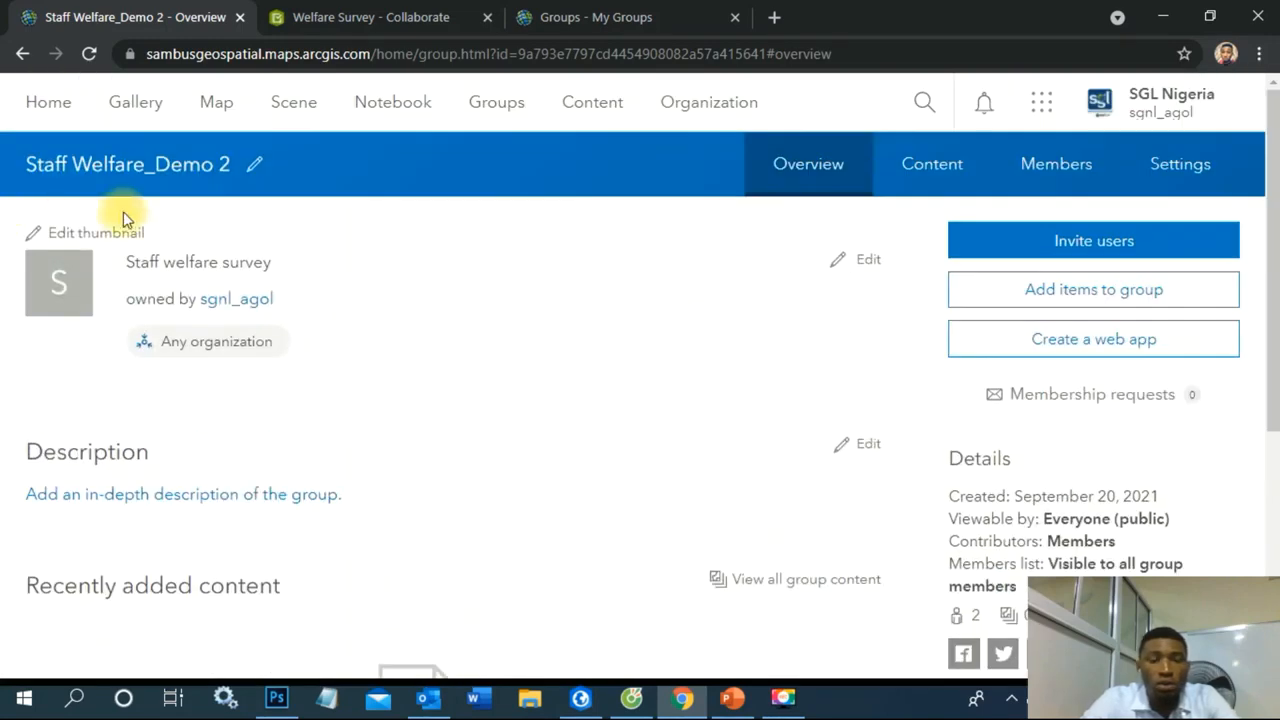
{"action": "scroll", "coordinate": [806, 326], "scroll_direction": "down", "scroll_amount": 3}
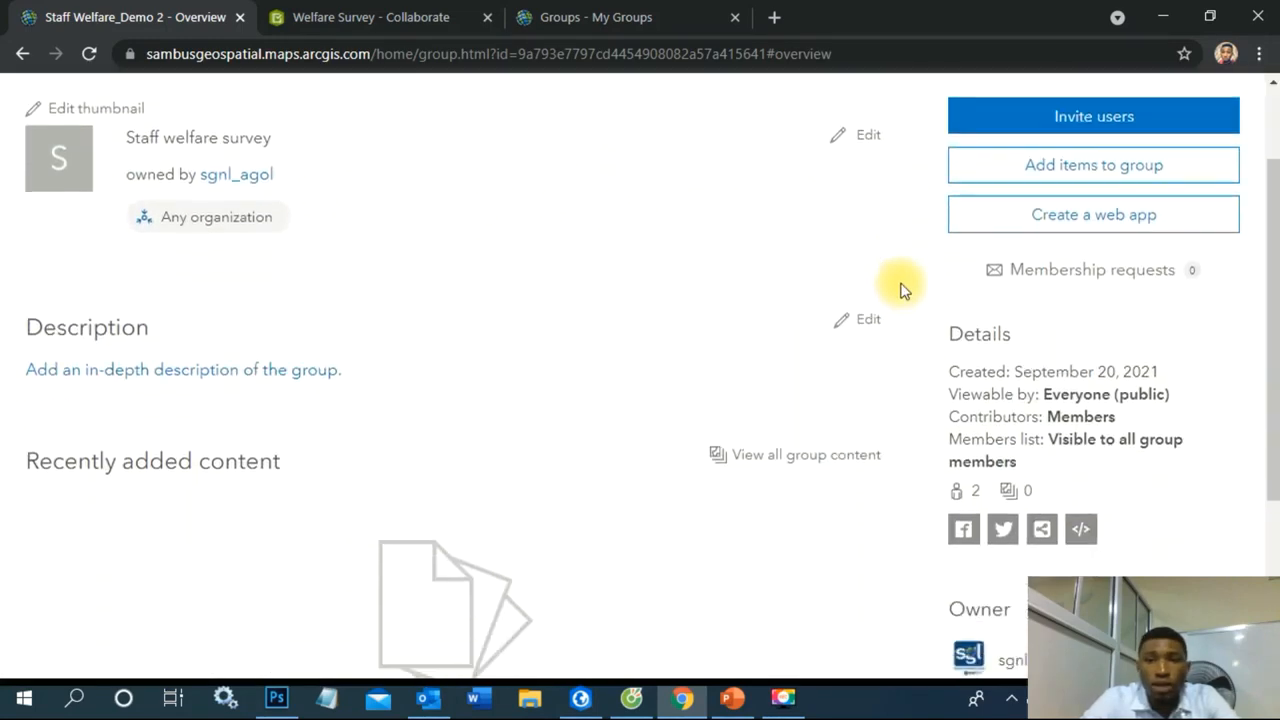
{"action": "scroll", "coordinate": [377, 266], "scroll_direction": "down", "scroll_amount": 1}
{"action": "scroll", "coordinate": [377, 266], "scroll_direction": "up", "scroll_amount": 4}
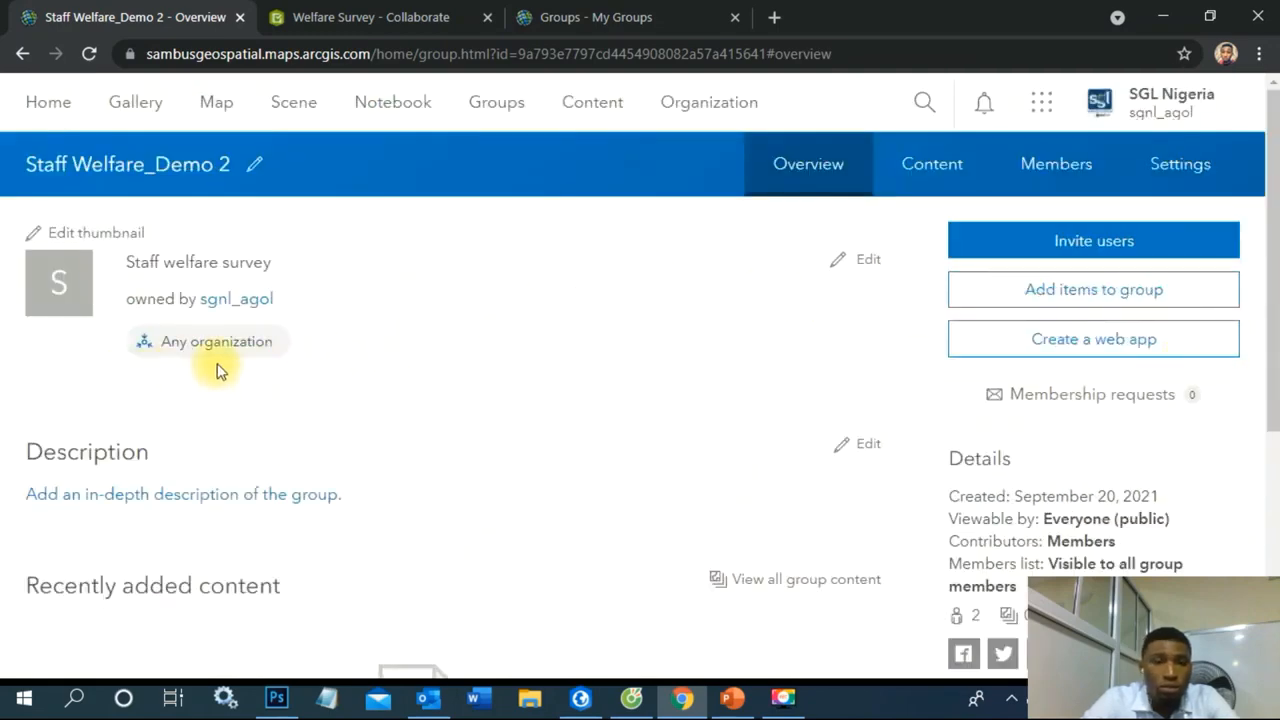
Start adding items to the group and search My Content for "staff", shortening the search to "s".
{"action": "left_click", "coordinate": [1056, 292]}
{"action": "left_click", "coordinate": [300, 201]}
{"action": "type", "text": "staf"}
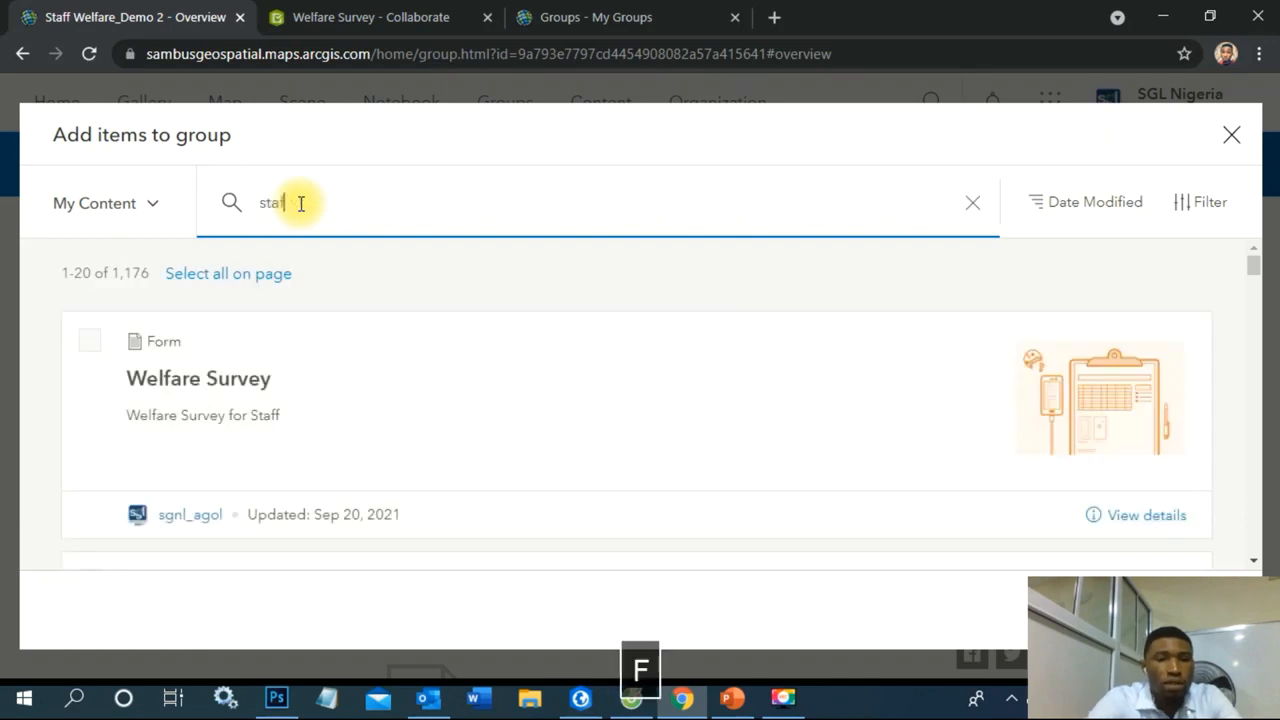
{"action": "type", "text": "f"}
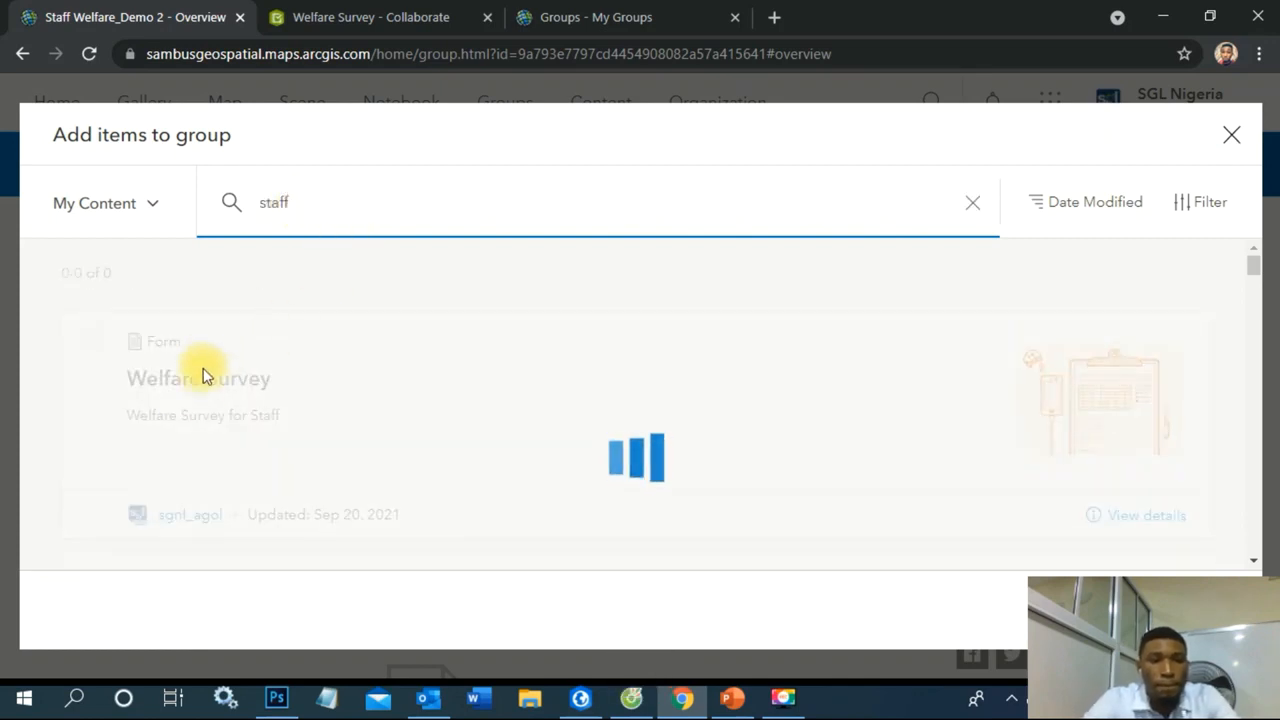
{"action": "key", "text": "BackSpace"}
{"action": "key", "text": "BackSpace"}
{"action": "key", "text": "BackSpace"}
{"action": "key", "text": "BackSpace"}
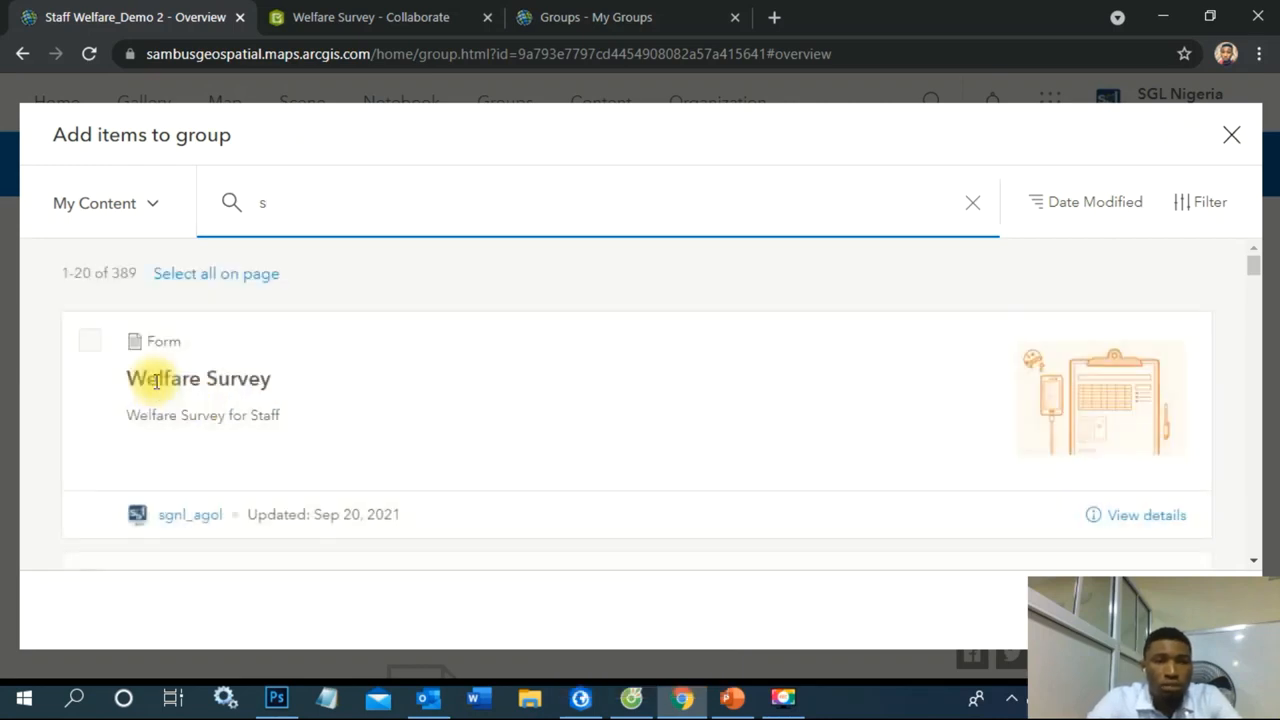
Add the Welfare Survey form to the group and check the recently added content on its overview page.
{"action": "scroll", "coordinate": [514, 371], "scroll_direction": "down", "scroll_amount": 3}
{"action": "scroll", "coordinate": [503, 375], "scroll_direction": "up", "scroll_amount": 3}
{"action": "left_click", "coordinate": [89, 342]}
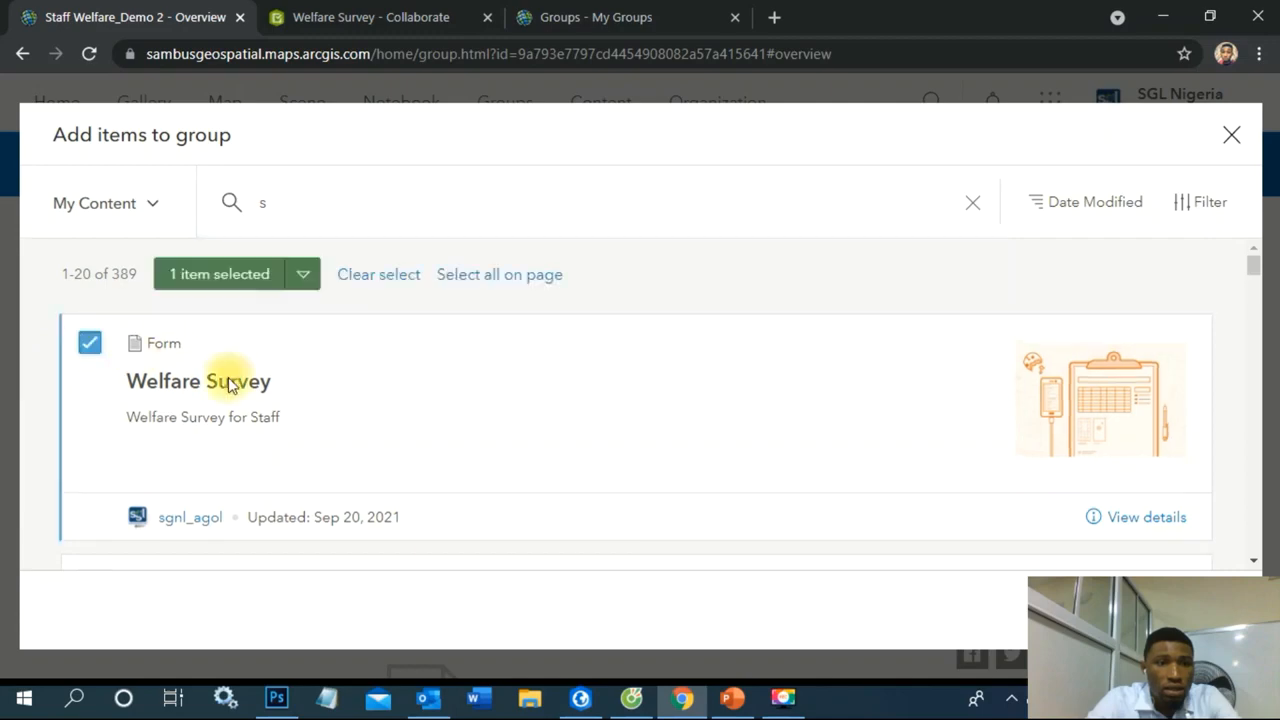
{"action": "scroll", "coordinate": [334, 406], "scroll_direction": "down", "scroll_amount": 2}
{"action": "scroll", "coordinate": [336, 408], "scroll_direction": "down", "scroll_amount": 6}
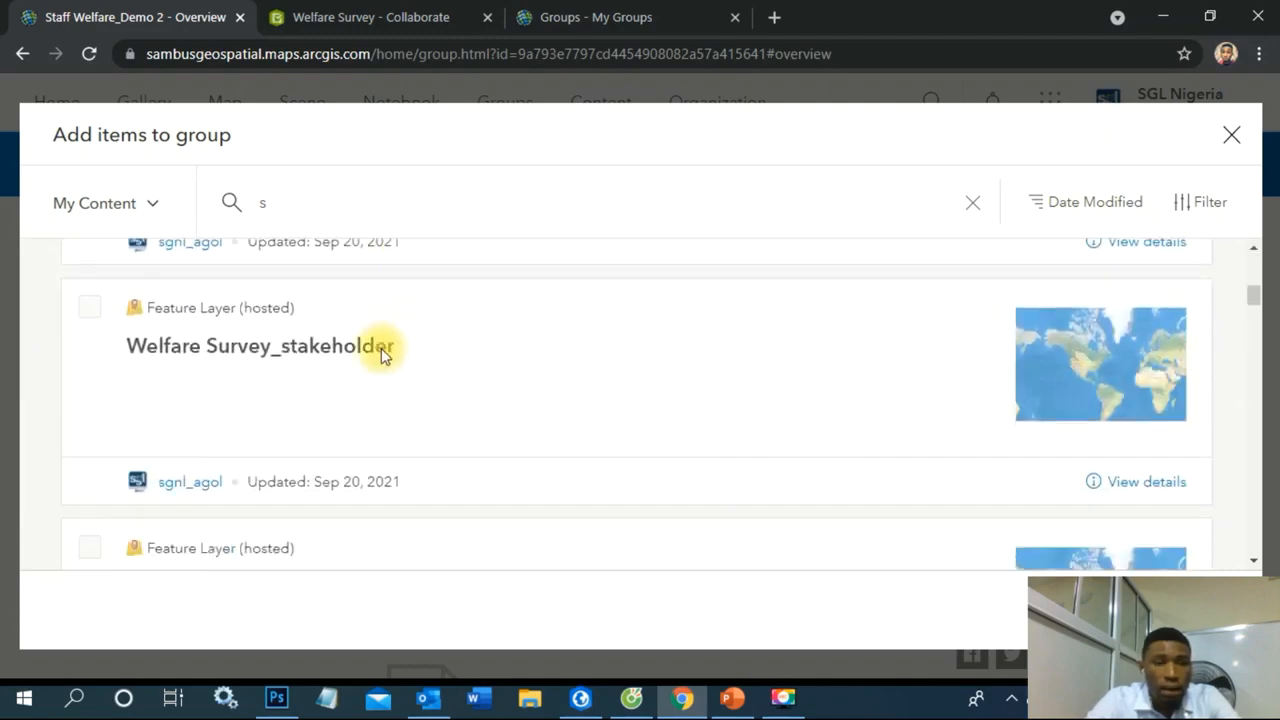
{"action": "scroll", "coordinate": [405, 350], "scroll_direction": "up", "scroll_amount": 8}
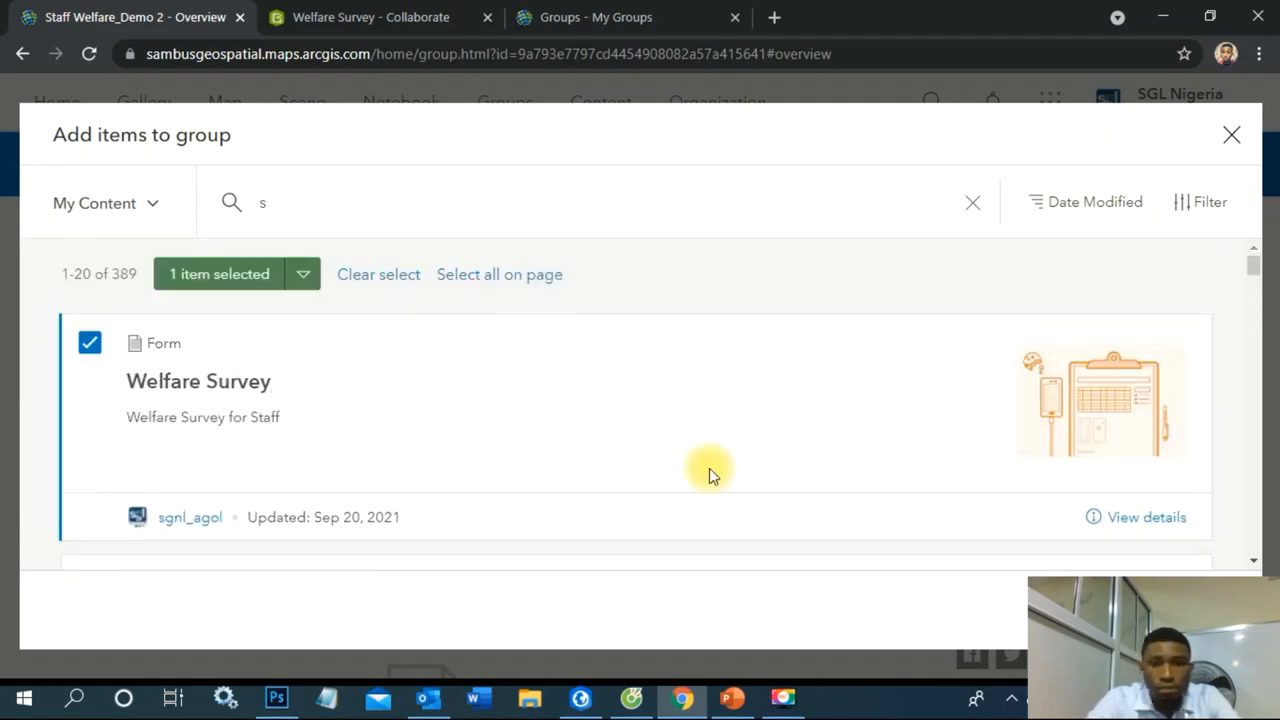
{"action": "left_click", "coordinate": [1222, 600]}
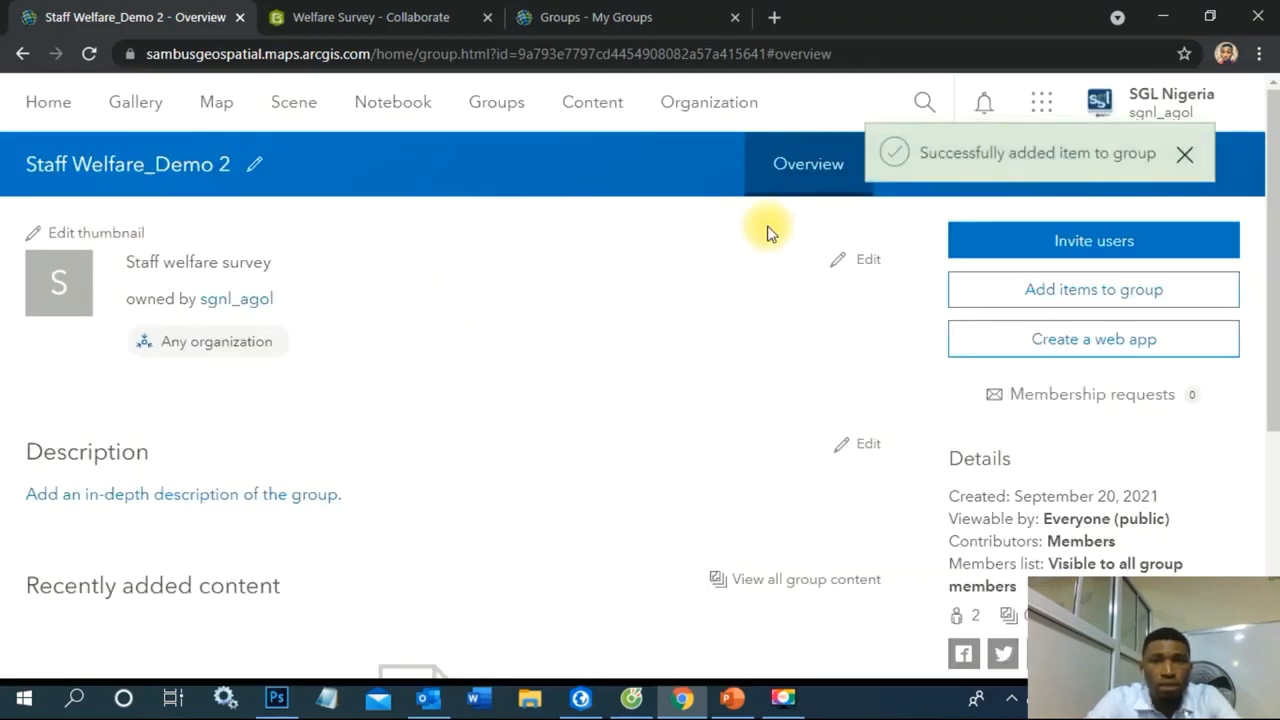
{"action": "scroll", "coordinate": [337, 363], "scroll_direction": "down", "scroll_amount": 4}
{"action": "scroll", "coordinate": [340, 360], "scroll_direction": "up", "scroll_amount": 4}
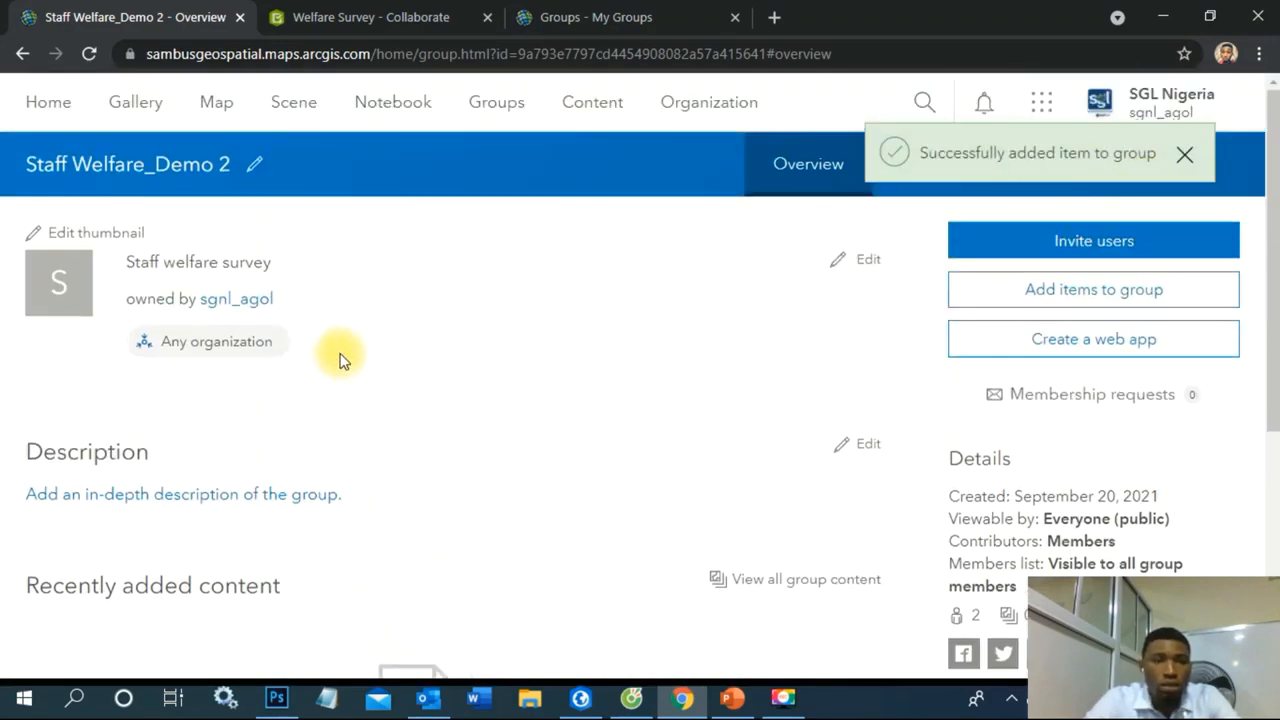
{"action": "scroll", "coordinate": [551, 415], "scroll_direction": "down", "scroll_amount": 3}
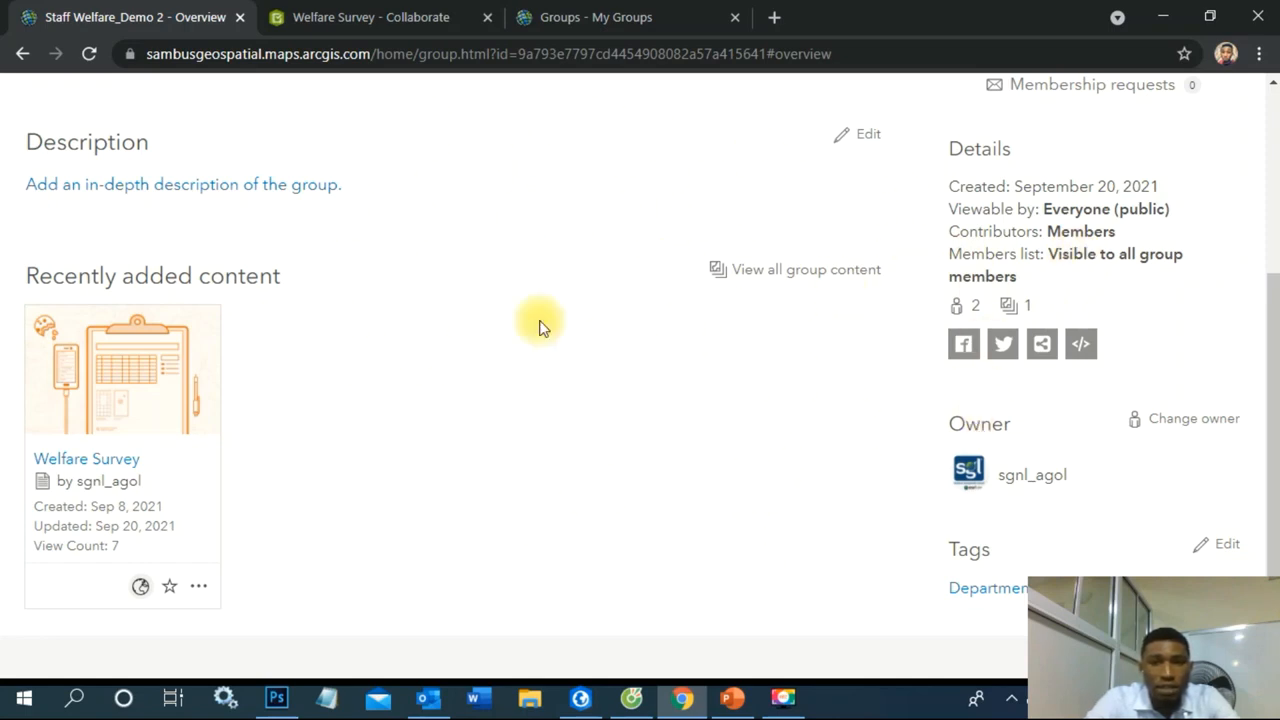
{"action": "scroll", "coordinate": [763, 349], "scroll_direction": "down", "scroll_amount": 1}
{"action": "scroll", "coordinate": [768, 332], "scroll_direction": "up", "scroll_amount": 4}
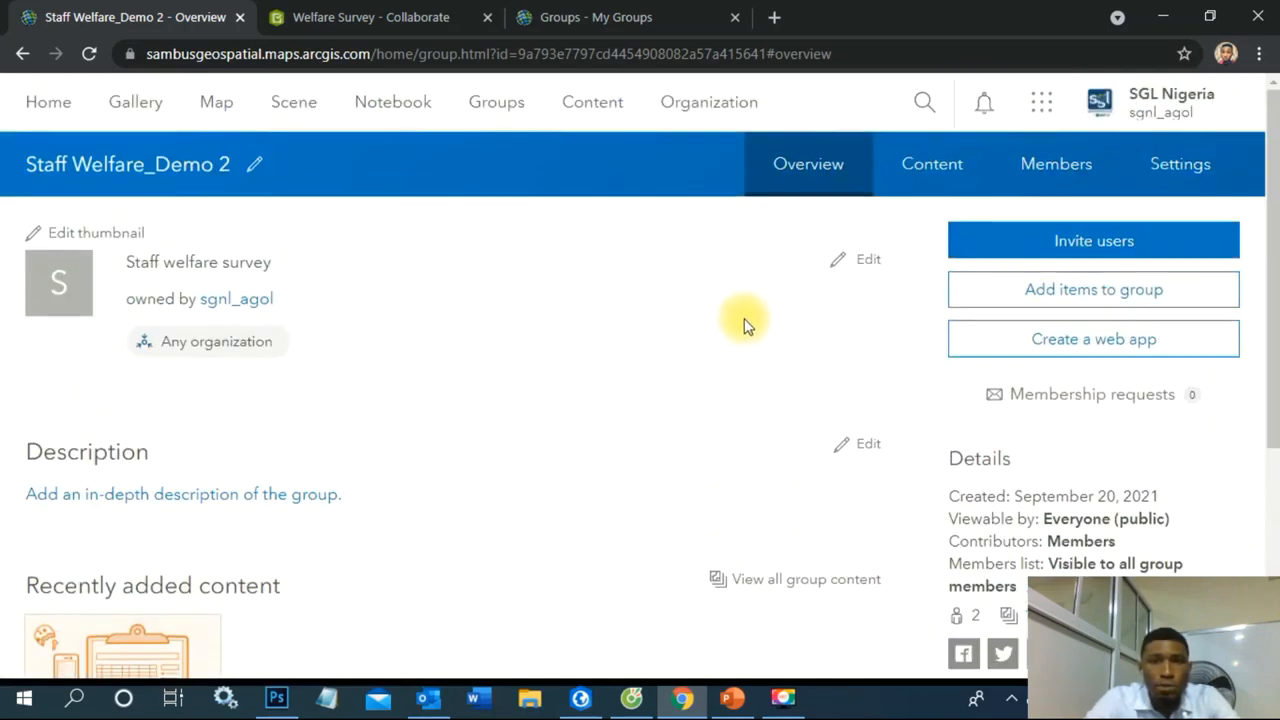
In the Welfare Survey's sharing options in Survey123, disallow submissions from Everyone and organization members, enable "Following groups" and save.
{"action": "left_click", "coordinate": [418, 16]}
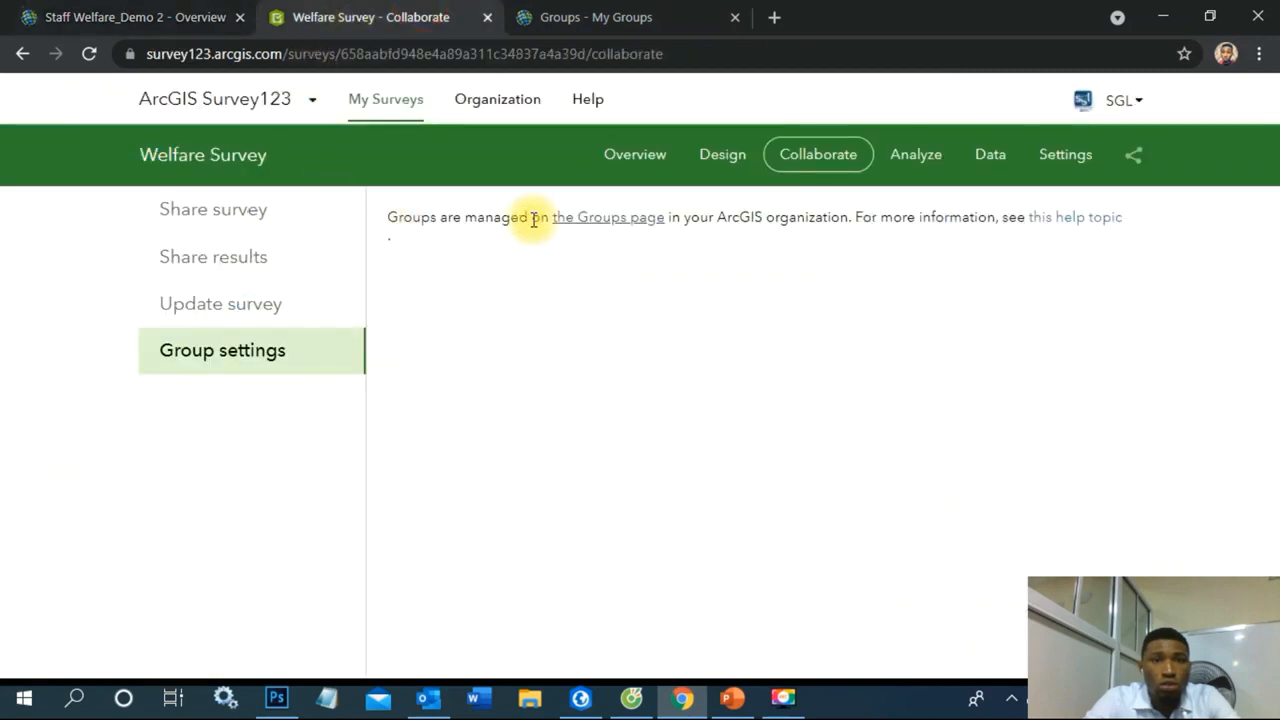
{"action": "left_click", "coordinate": [664, 156]}
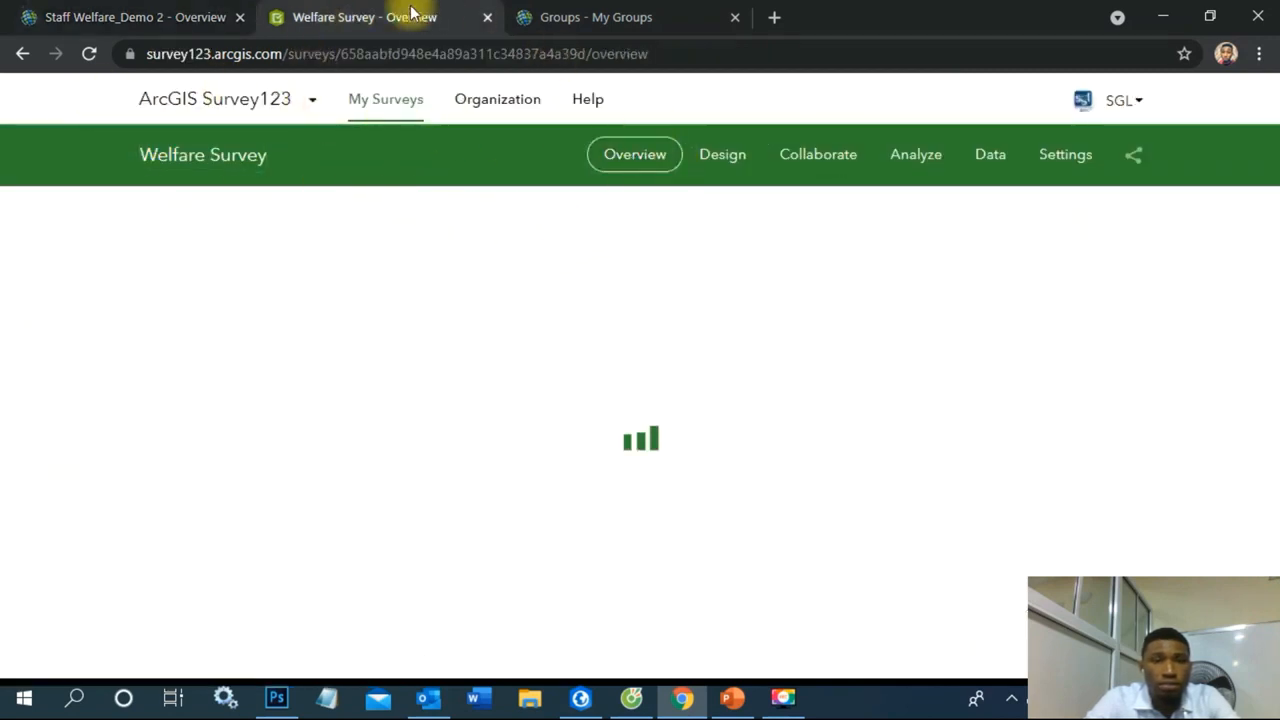
{"action": "left_click", "coordinate": [806, 163]}
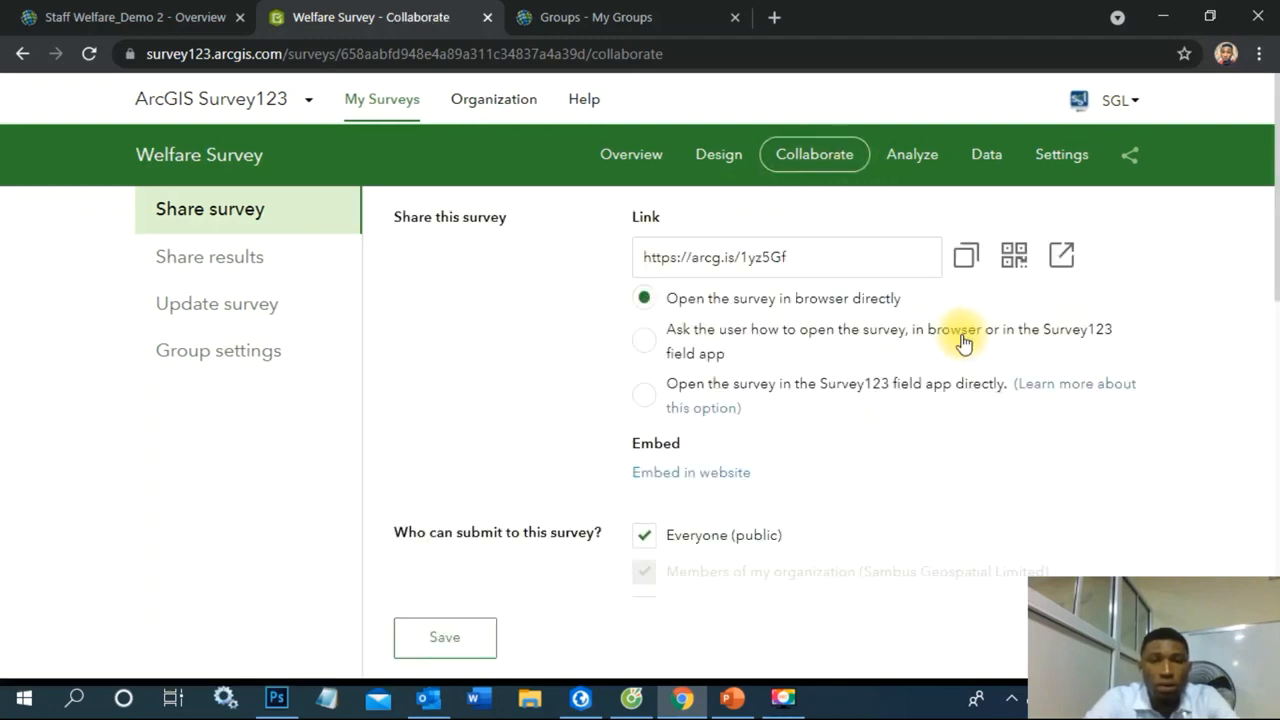
{"action": "scroll", "coordinate": [728, 450], "scroll_direction": "down", "scroll_amount": 3}
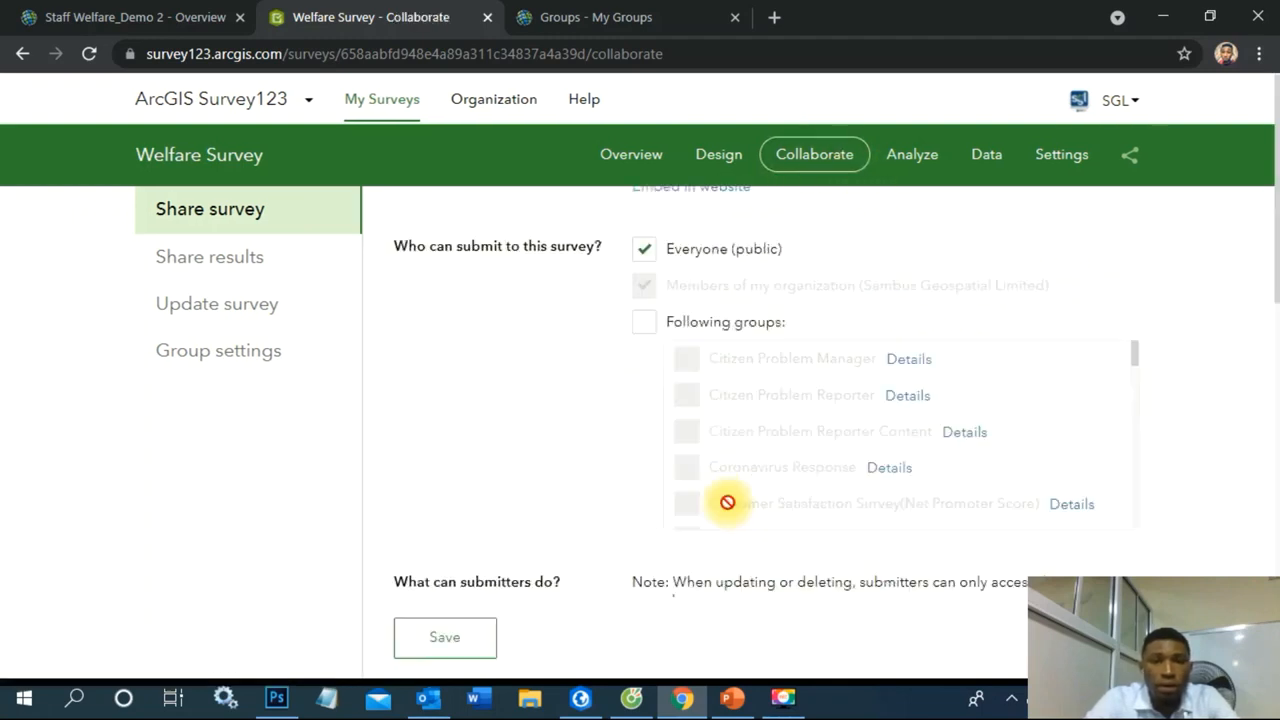
{"action": "left_click", "coordinate": [643, 229]}
{"action": "left_click", "coordinate": [646, 303]}
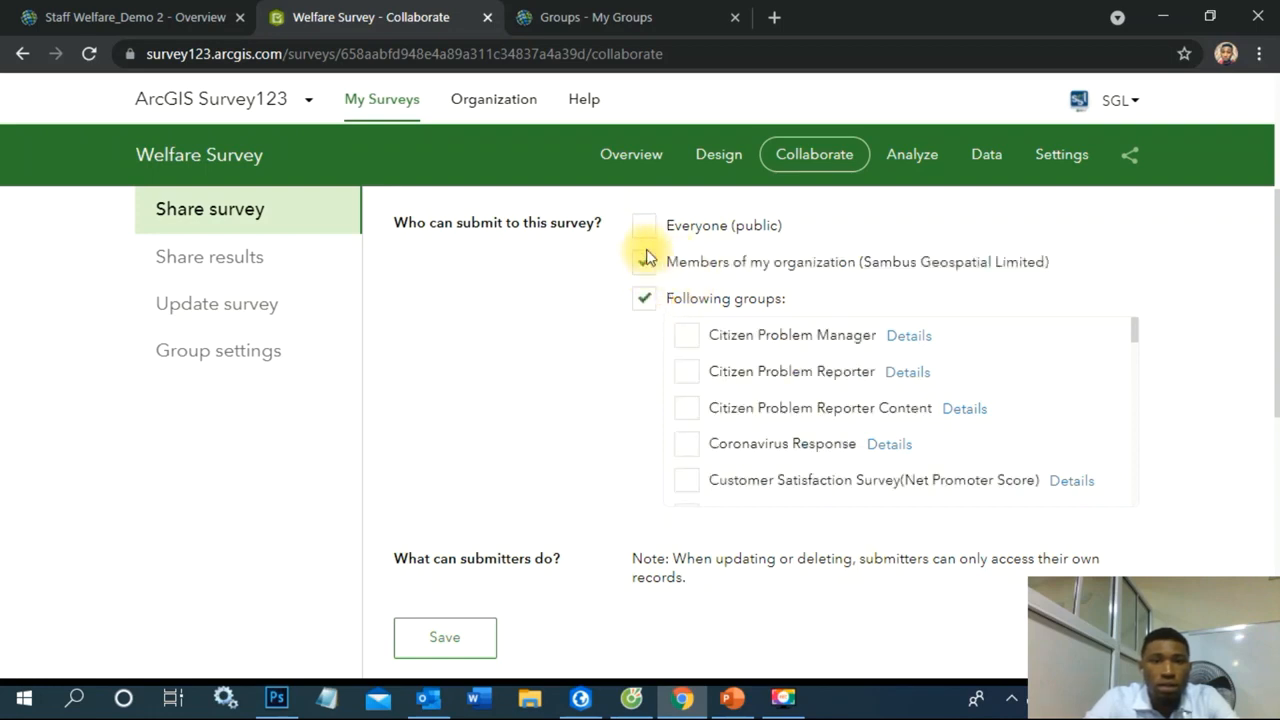
{"action": "left_click", "coordinate": [646, 257]}
{"action": "left_click", "coordinate": [478, 645]}
Choose Staff Welfare_Demo 2 as the group that can submit to the survey.
{"action": "scroll", "coordinate": [1113, 372], "scroll_direction": "down", "scroll_amount": 1}
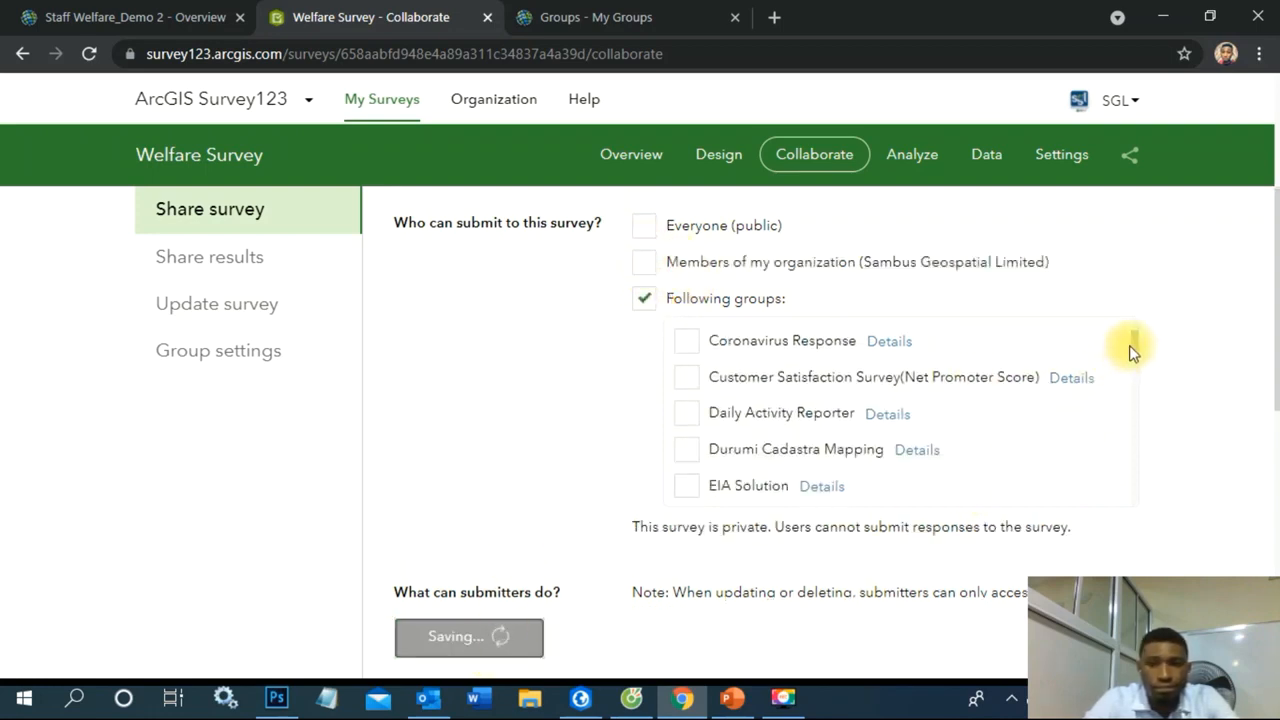
{"action": "left_click_drag", "start_coordinate": [1136, 333], "coordinate": [1068, 470]}
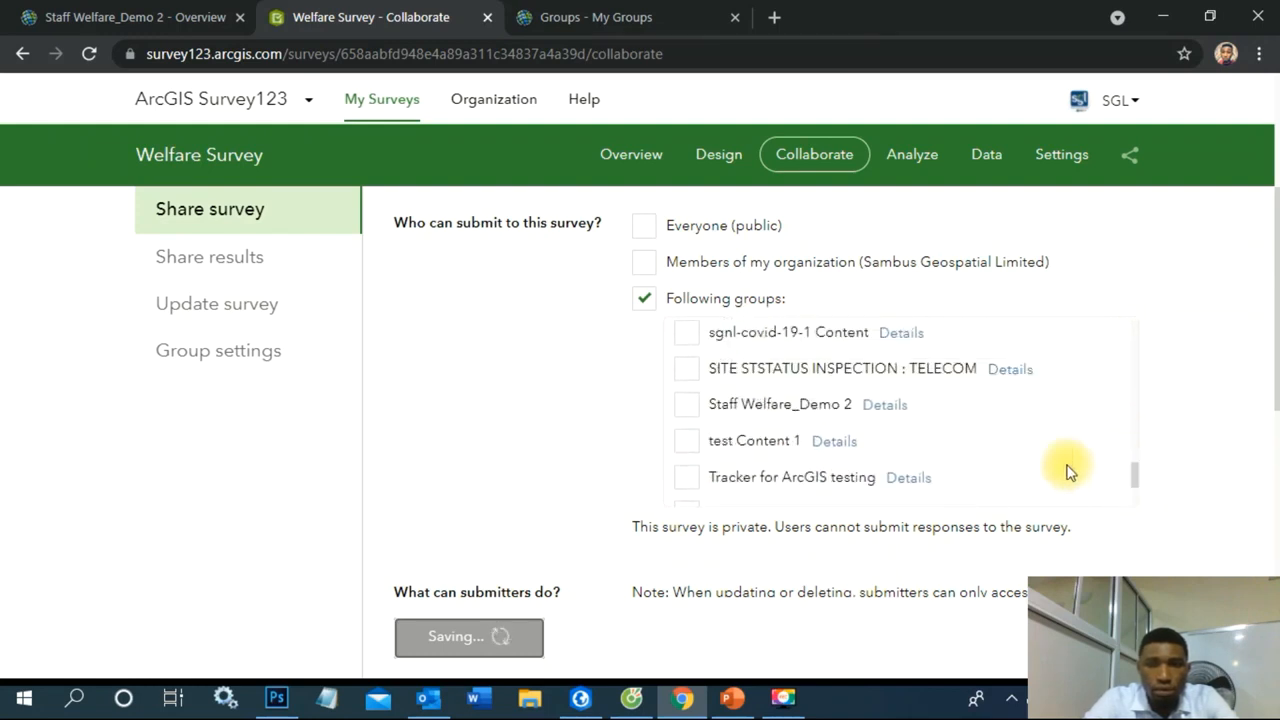
{"action": "left_click", "coordinate": [687, 418]}
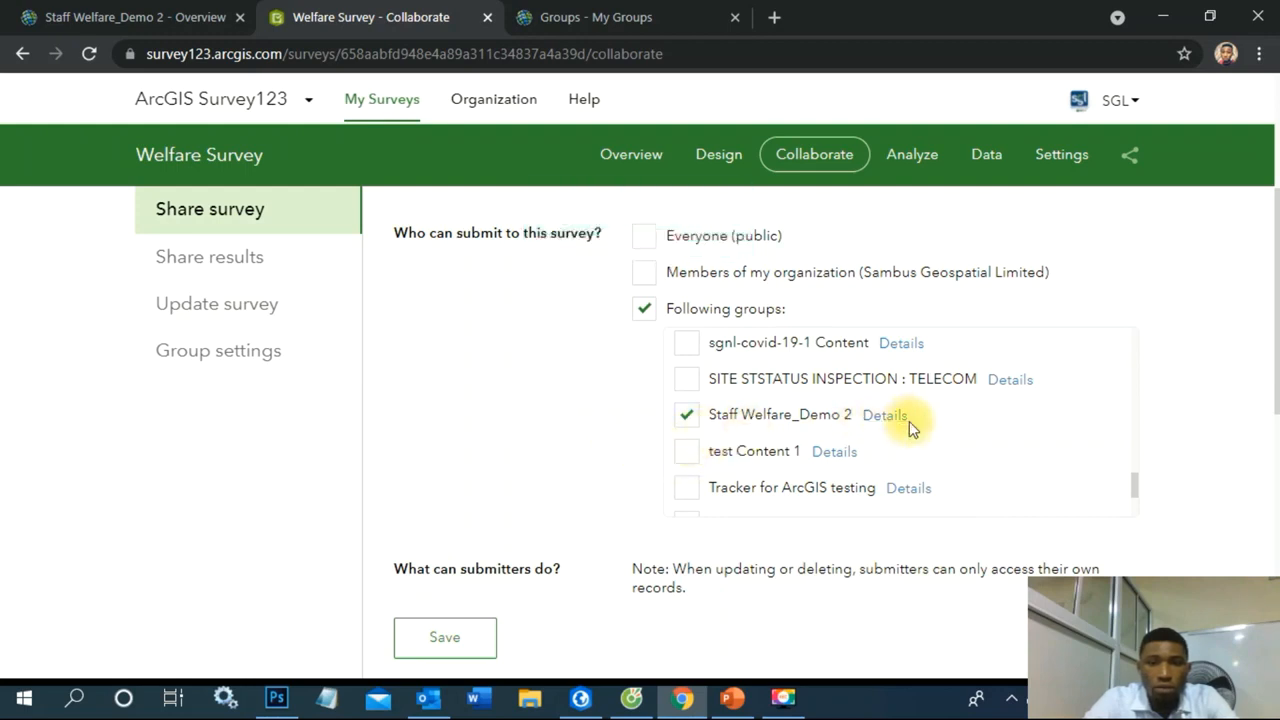
Save the group-only sharing settings and review the remaining options for submitters, multiple submissions and survey status.
{"action": "left_click", "coordinate": [482, 630]}
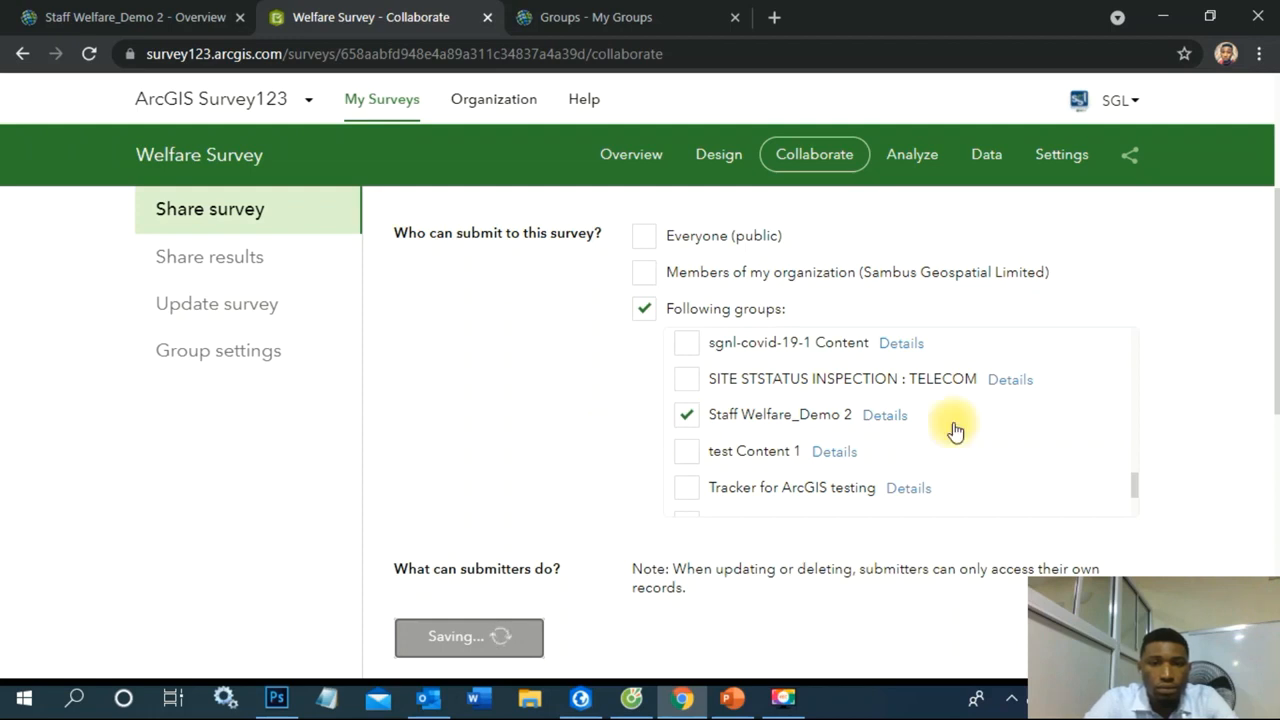
{"action": "scroll", "coordinate": [1120, 475], "scroll_direction": "down", "scroll_amount": 1}
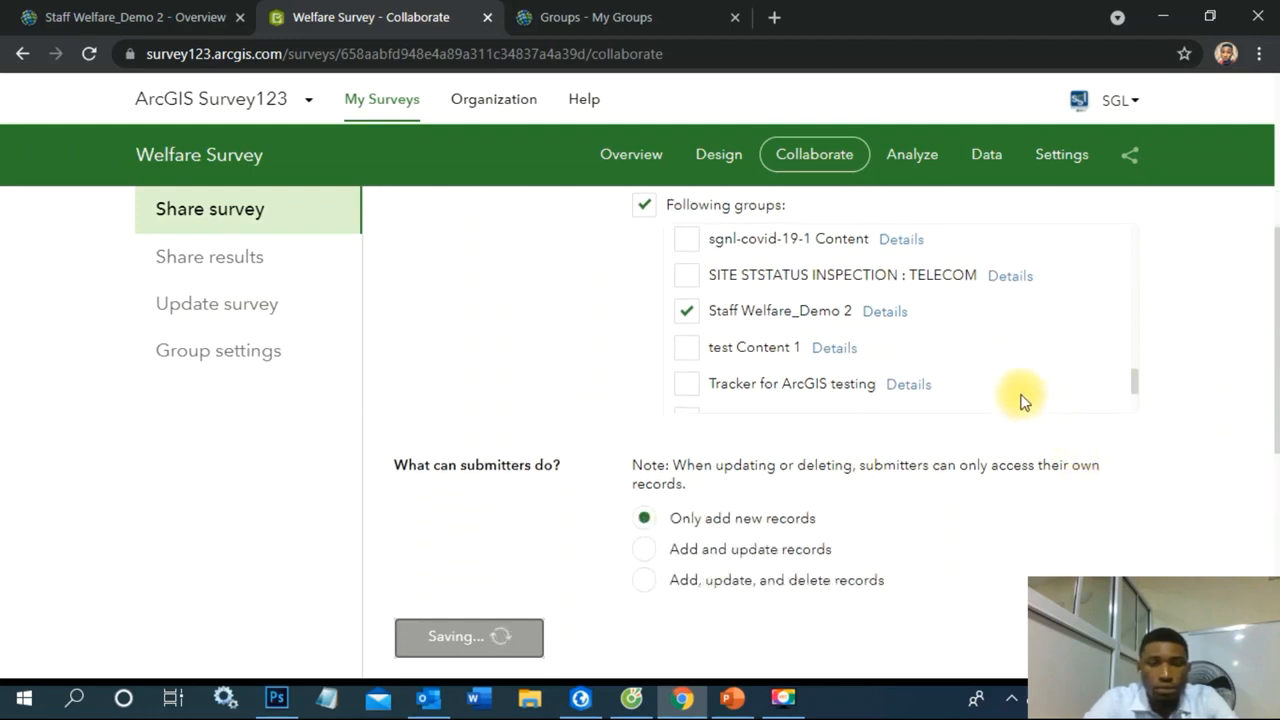
{"action": "scroll", "coordinate": [1022, 400], "scroll_direction": "up", "scroll_amount": 1}
{"action": "scroll", "coordinate": [1022, 380], "scroll_direction": "down", "scroll_amount": 2}
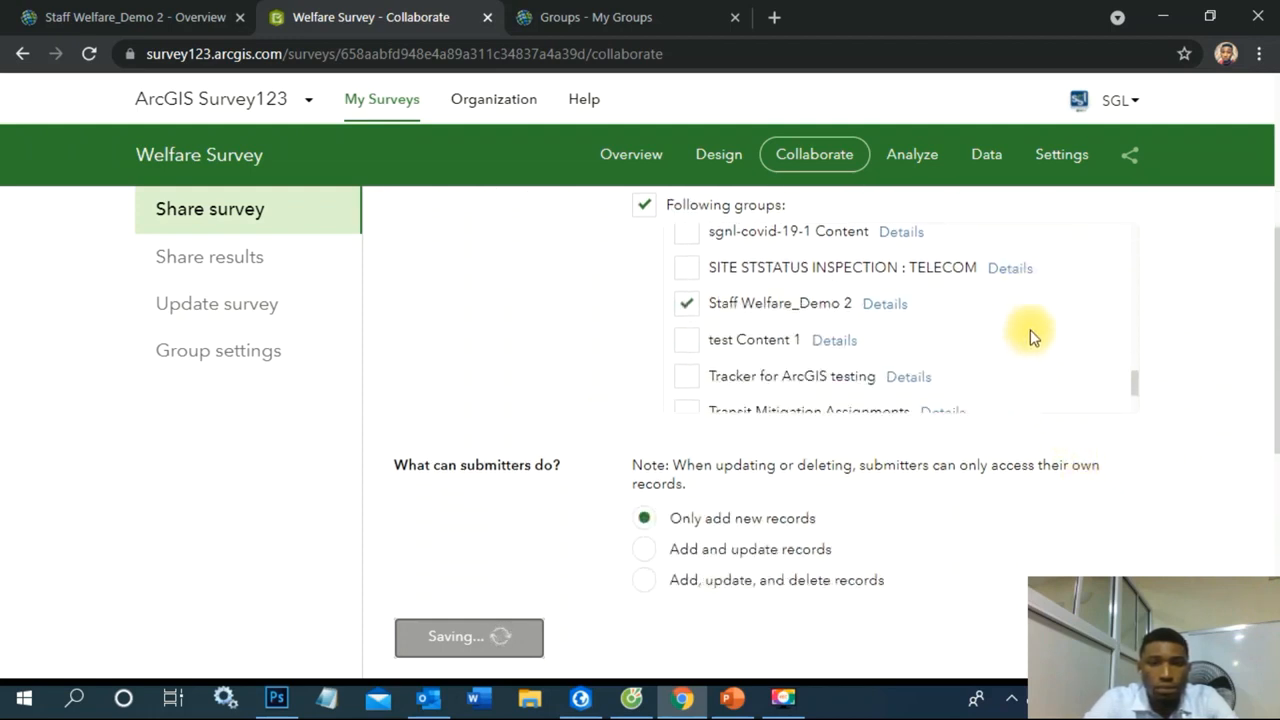
{"action": "scroll", "coordinate": [880, 250], "scroll_direction": "up", "scroll_amount": 1}
{"action": "scroll", "coordinate": [876, 250], "scroll_direction": "up", "scroll_amount": 1}
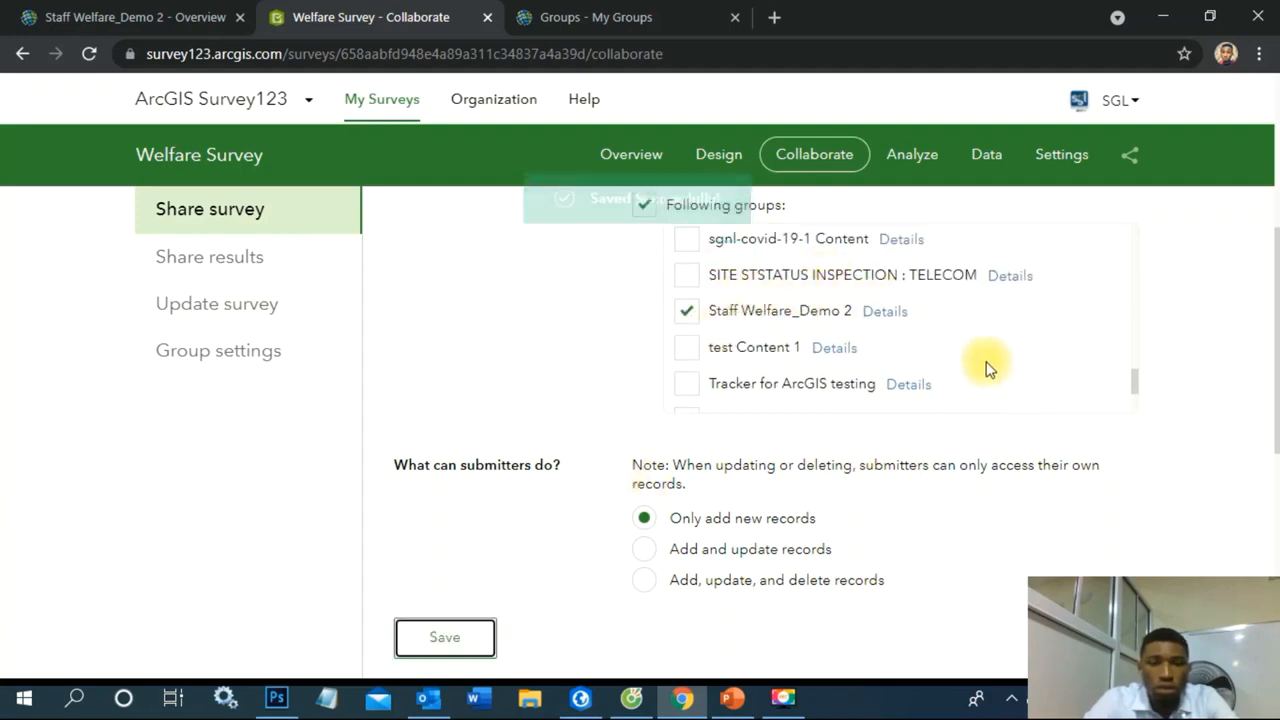
{"action": "scroll", "coordinate": [929, 391], "scroll_direction": "up", "scroll_amount": 8}
{"action": "scroll", "coordinate": [929, 391], "scroll_direction": "up", "scroll_amount": 1}
{"action": "scroll", "coordinate": [935, 400], "scroll_direction": "down", "scroll_amount": 10}
{"action": "scroll", "coordinate": [918, 300], "scroll_direction": "down", "scroll_amount": 5}
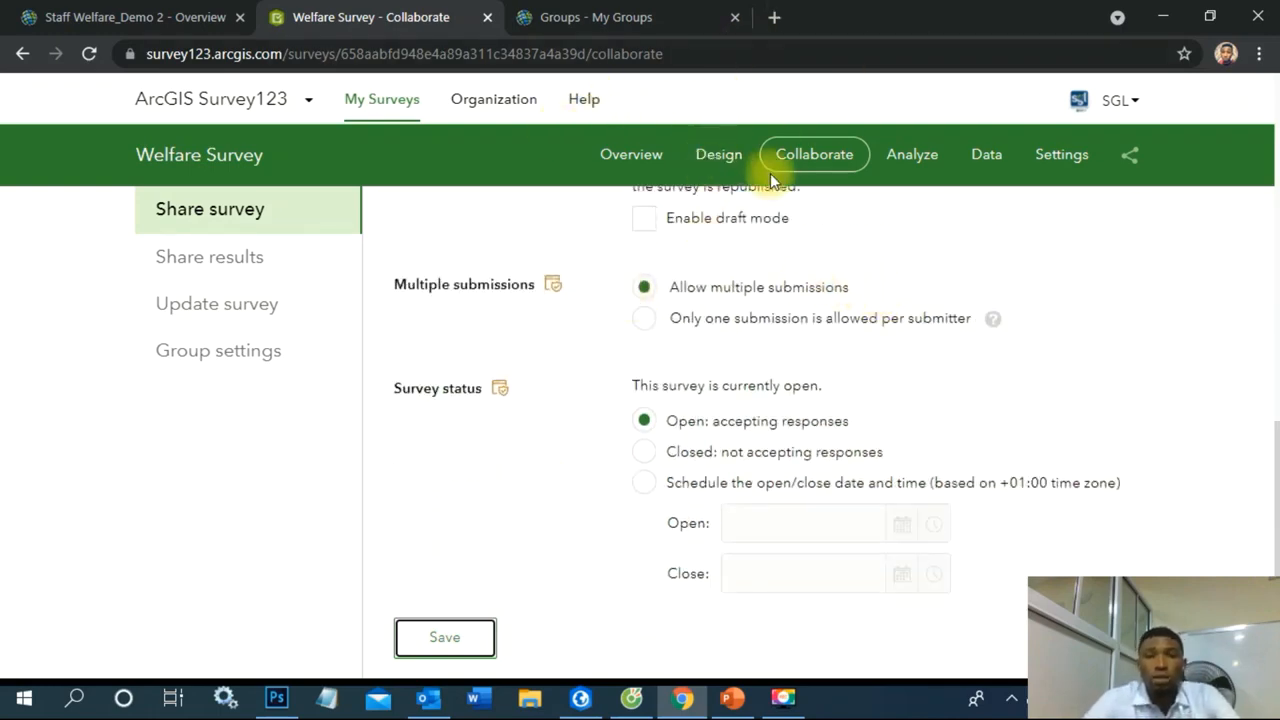
{"action": "scroll", "coordinate": [886, 366], "scroll_direction": "up", "scroll_amount": 10}
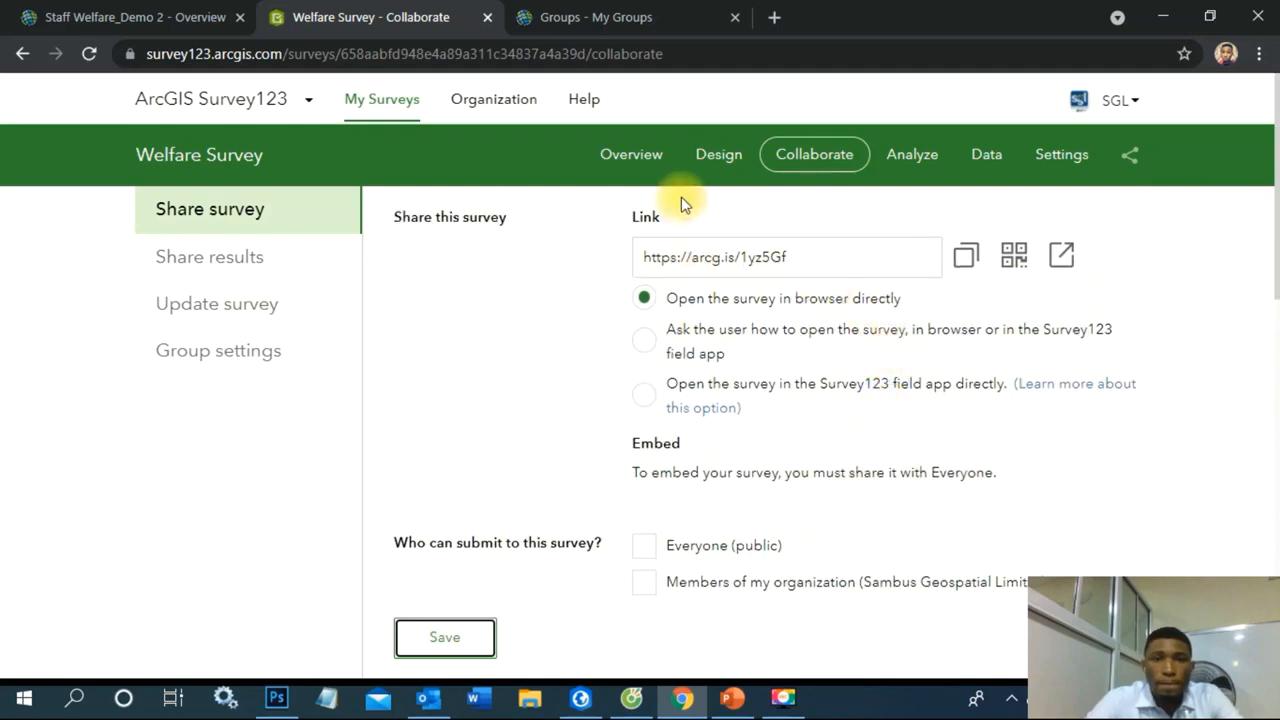
Copy the survey link and allow Everyone (public) to submit to the survey, saving the change.
{"action": "left_click", "coordinate": [966, 262]}
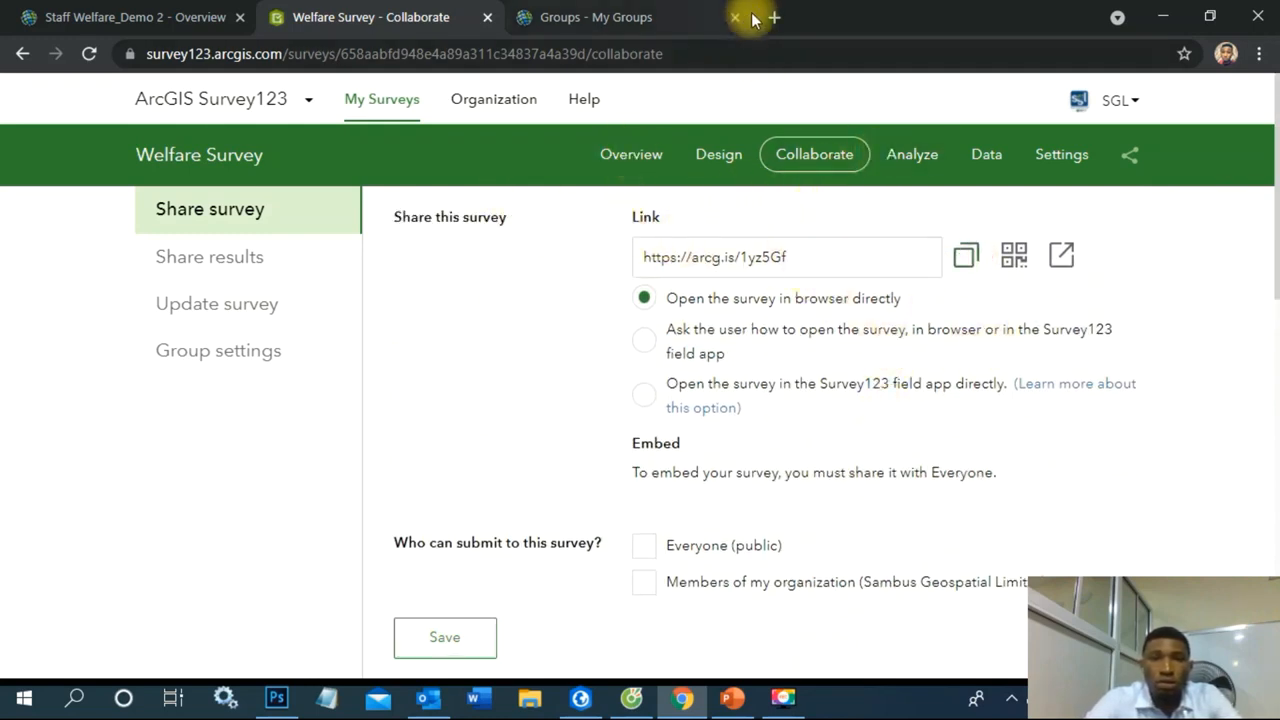
{"action": "scroll", "coordinate": [771, 457], "scroll_direction": "down", "scroll_amount": 1}
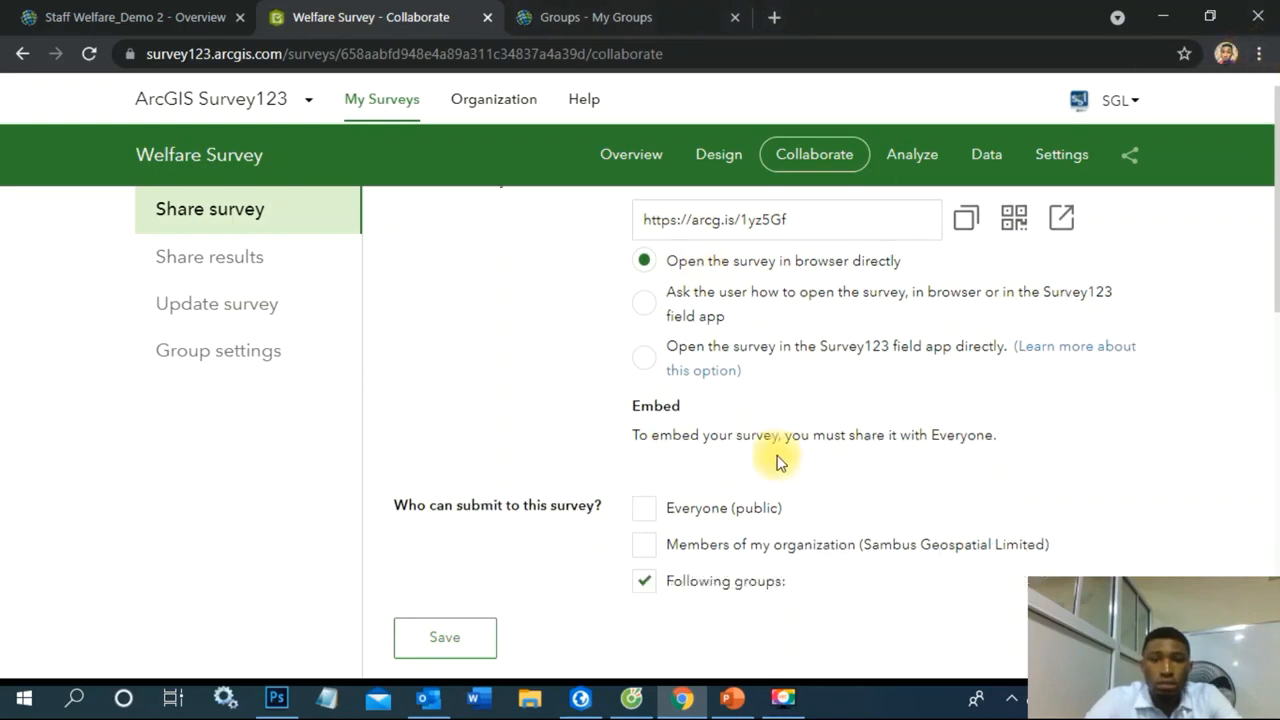
{"action": "left_click", "coordinate": [643, 446]}
Open the copied survey link in a new incognito window.
{"action": "left_click", "coordinate": [1259, 53]}
{"action": "left_click", "coordinate": [1090, 130]}
{"action": "mouse_move", "coordinate": [683, 697]}
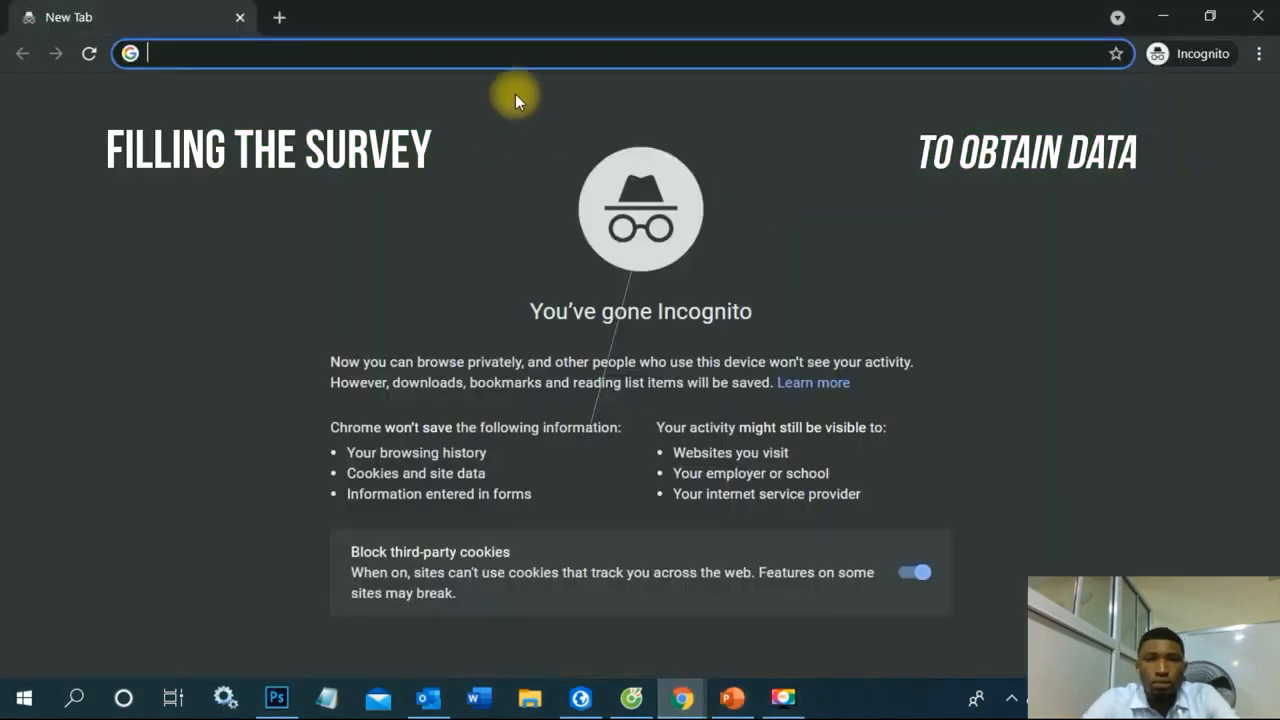
{"action": "key", "text": "ctrl+v"}
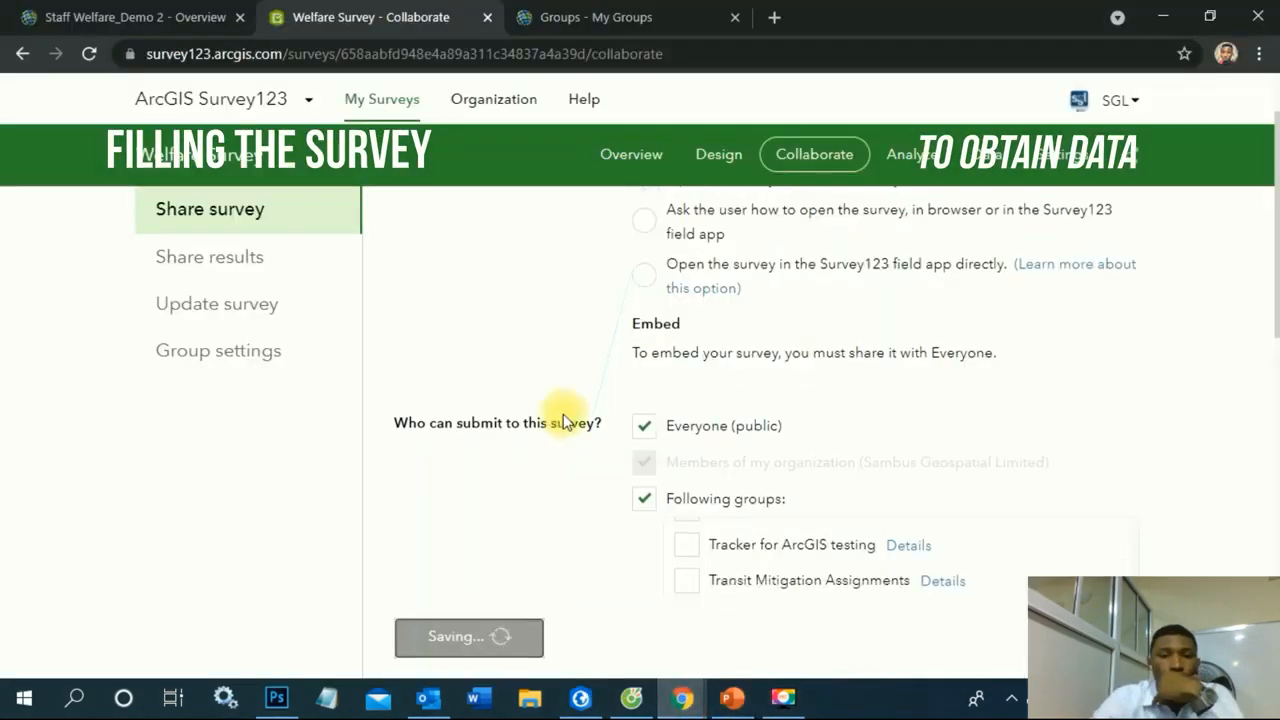
{"action": "scroll", "coordinate": [700, 500], "scroll_direction": "up", "scroll_amount": 1}
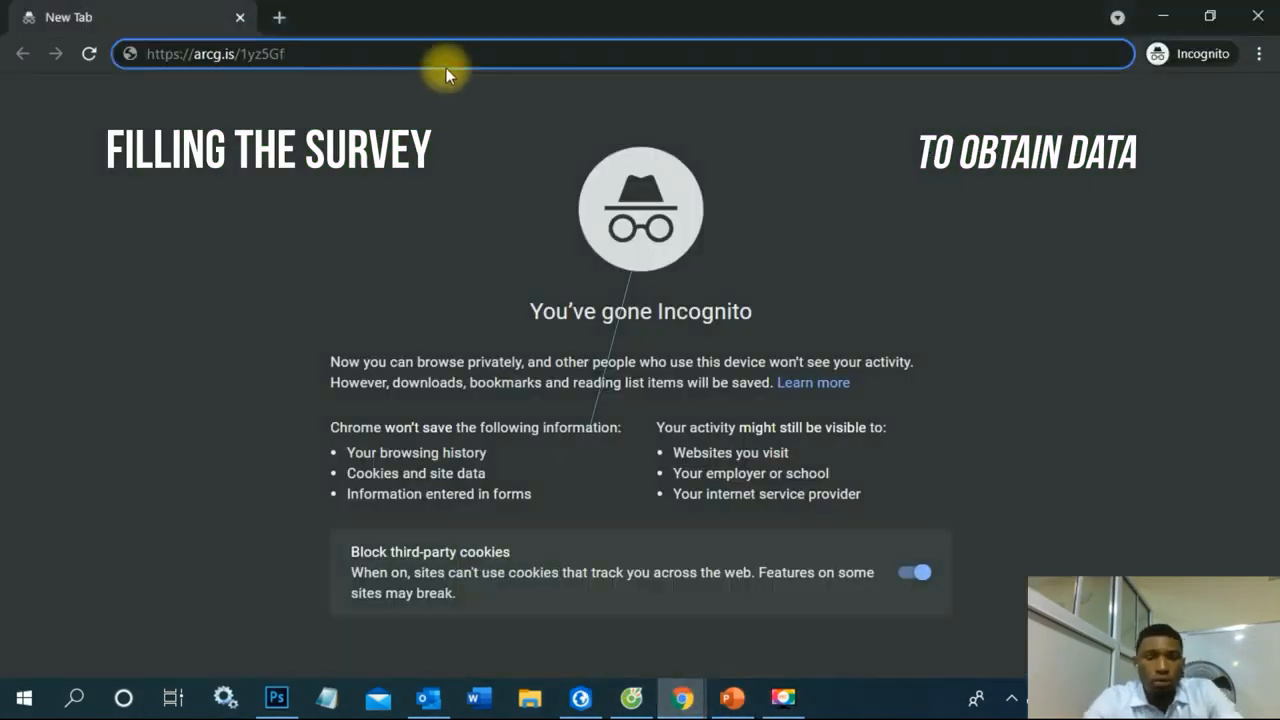
{"action": "key", "text": "Return"}
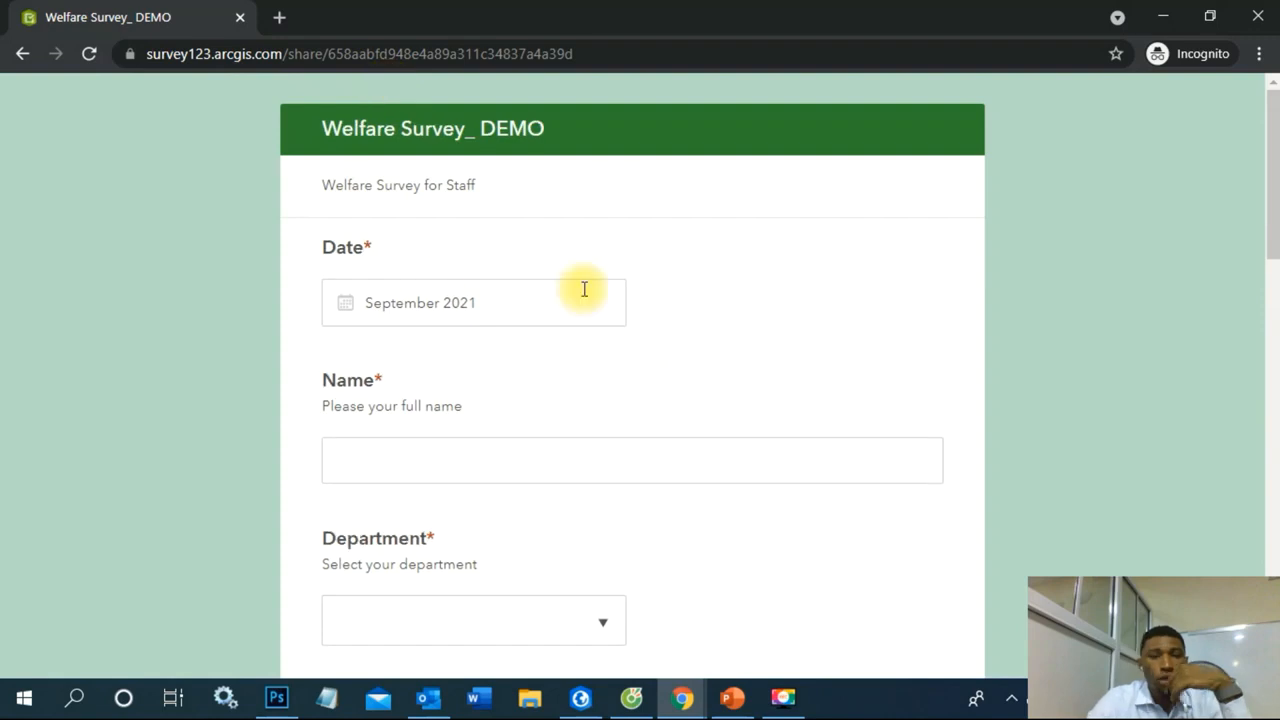
Choose September 2021 as the date, enter the respondent's name and select the Technical and Professional Services department.
{"action": "left_click", "coordinate": [580, 290]}
{"action": "left_click", "coordinate": [357, 520]}
{"action": "left_click", "coordinate": [506, 446]}
{"action": "type", "text": "Benedict"}
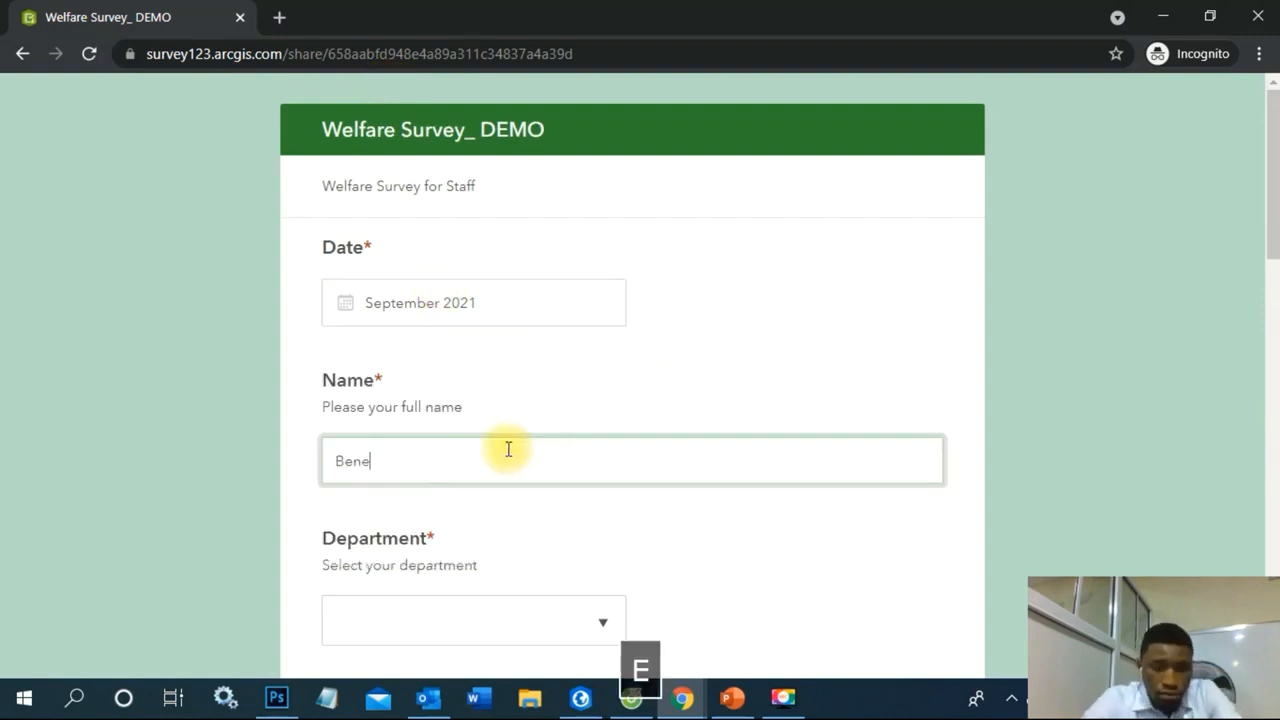
{"action": "key", "text": "Tab"}
{"action": "type", "text": "Tec"}
{"action": "key", "text": "Return"}
Fill in the staff ID number and the home address in the survey form.
{"action": "scroll", "coordinate": [430, 505], "scroll_direction": "down", "scroll_amount": 3}
{"action": "left_click", "coordinate": [430, 470]}
{"action": "key", "text": "BackSpace"}
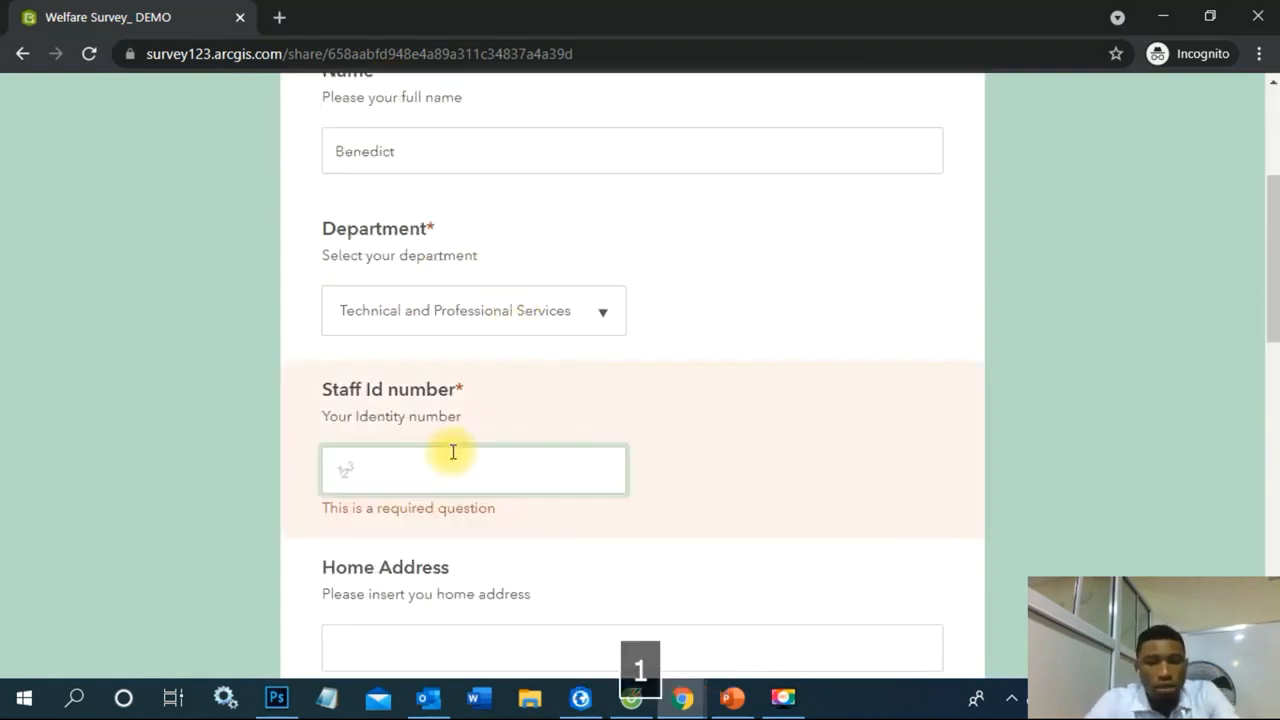
{"action": "type", "text": "10000"}
{"action": "scroll", "coordinate": [403, 319], "scroll_direction": "down", "scroll_amount": 3}
{"action": "left_click", "coordinate": [402, 319]}
{"action": "type", "text": "Abuja"}
{"action": "scroll", "coordinate": [400, 317], "scroll_direction": "down", "scroll_amount": 4}
{"action": "scroll", "coordinate": [540, 440], "scroll_direction": "up", "scroll_amount": 1}
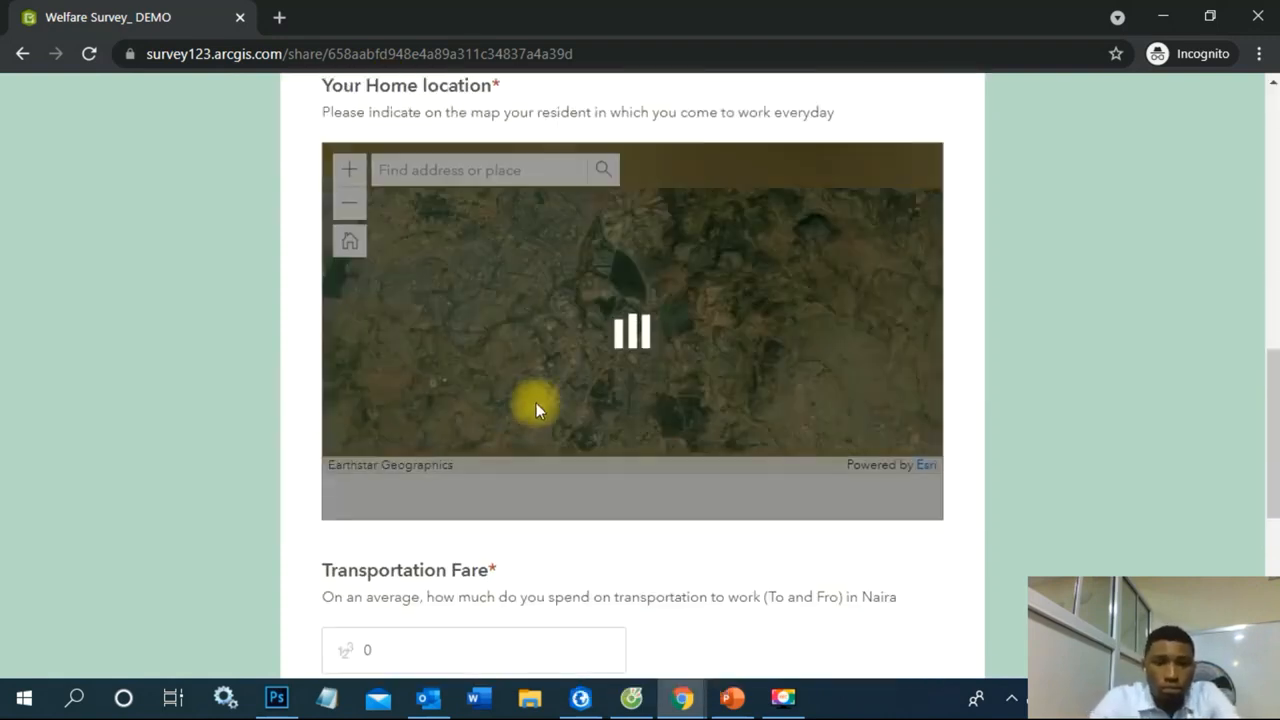
Set the average transportation fare to 300 naira.
{"action": "scroll", "coordinate": [625, 372], "scroll_direction": "down", "scroll_amount": 3}
{"action": "left_click", "coordinate": [437, 350]}
{"action": "key", "text": "BackSpace"}
{"action": "type", "text": "59"}
{"action": "key", "text": "BackSpace"}
{"action": "key", "text": "BackSpace"}
{"action": "type", "text": "300"}
Enter 5 stops and a travel time of 60 minutes, submit the response and close the incognito window.
{"action": "left_click", "coordinate": [403, 510]}
{"action": "type", "text": "50"}
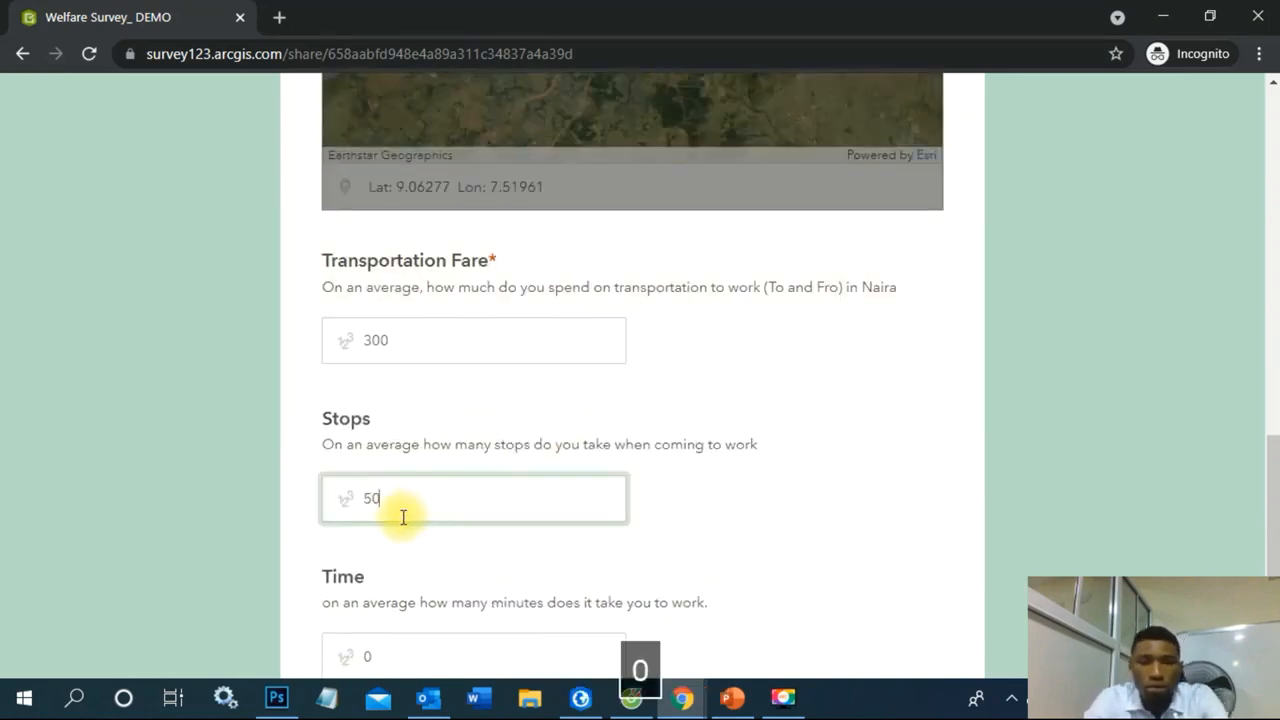
{"action": "scroll", "coordinate": [566, 414], "scroll_direction": "down", "scroll_amount": 1}
{"action": "left_click", "coordinate": [620, 570]}
{"action": "key", "text": "BackSpace"}
{"action": "type", "text": "60"}
{"action": "left_click", "coordinate": [625, 648]}
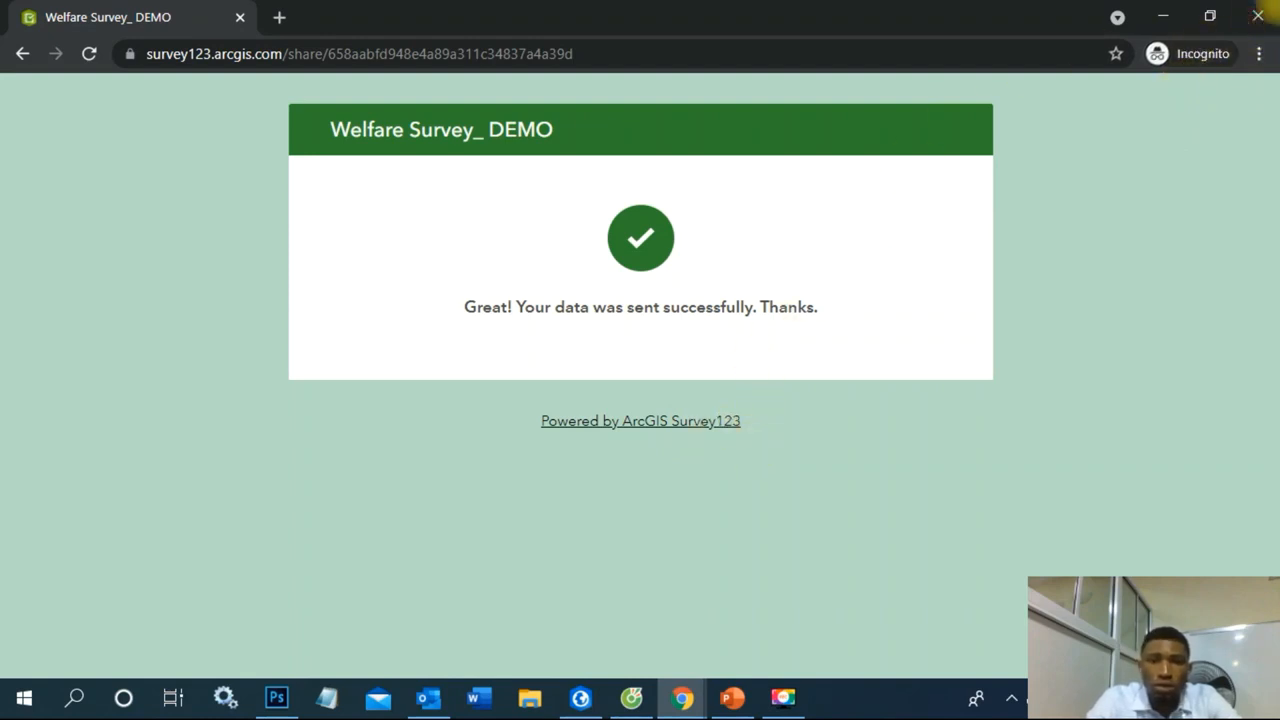
{"action": "left_click", "coordinate": [1259, 18]}
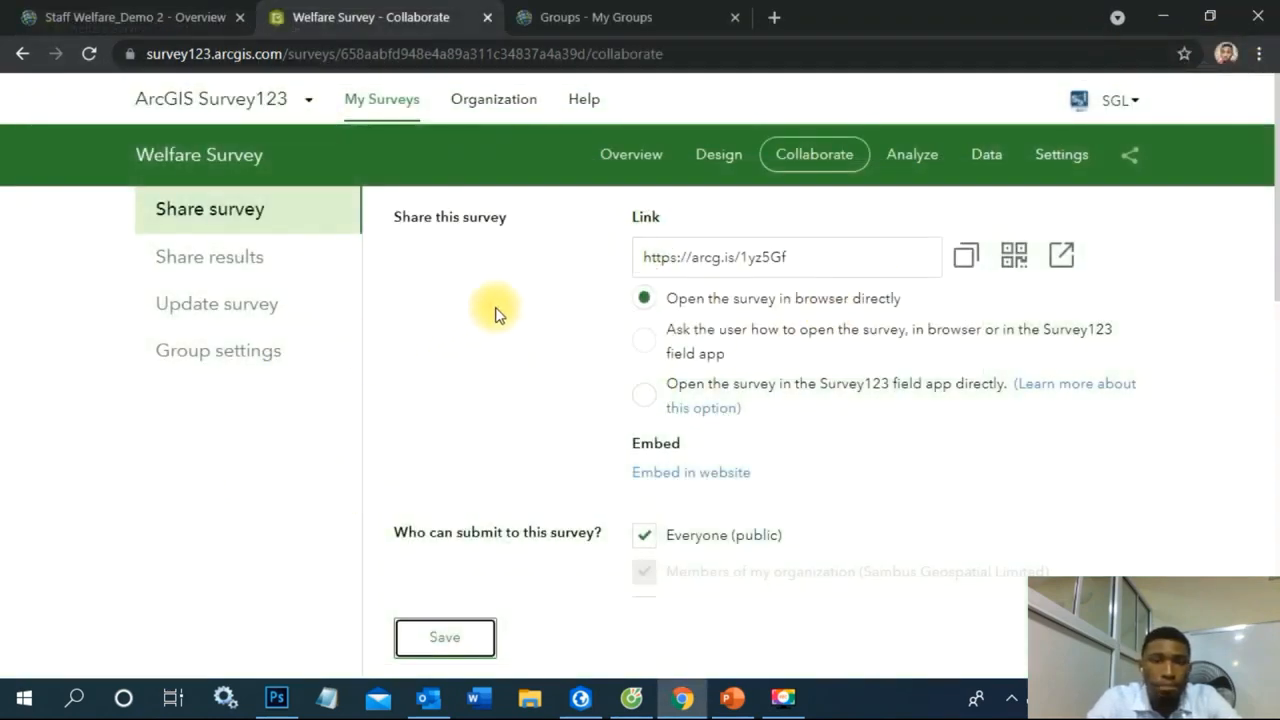
Check the Welfare Survey's overview and open its submitted records from the total records figure.
{"action": "left_click", "coordinate": [650, 155]}
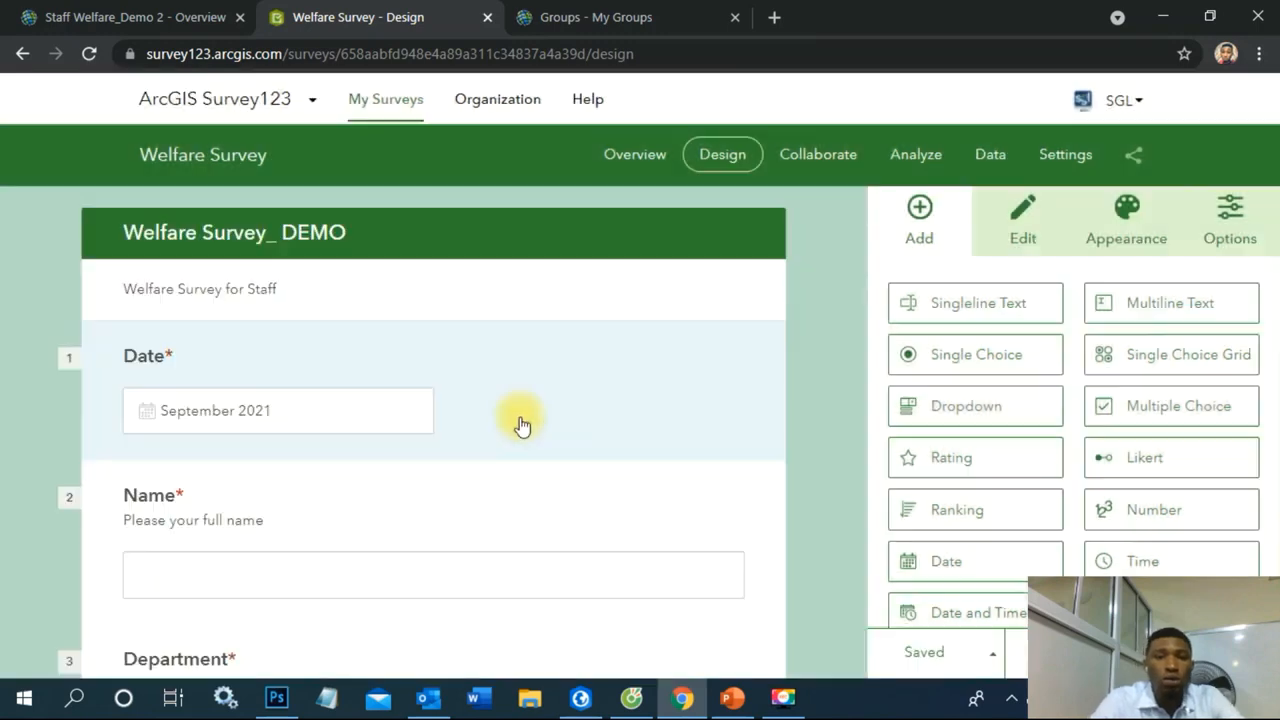
{"action": "left_click", "coordinate": [986, 162]}
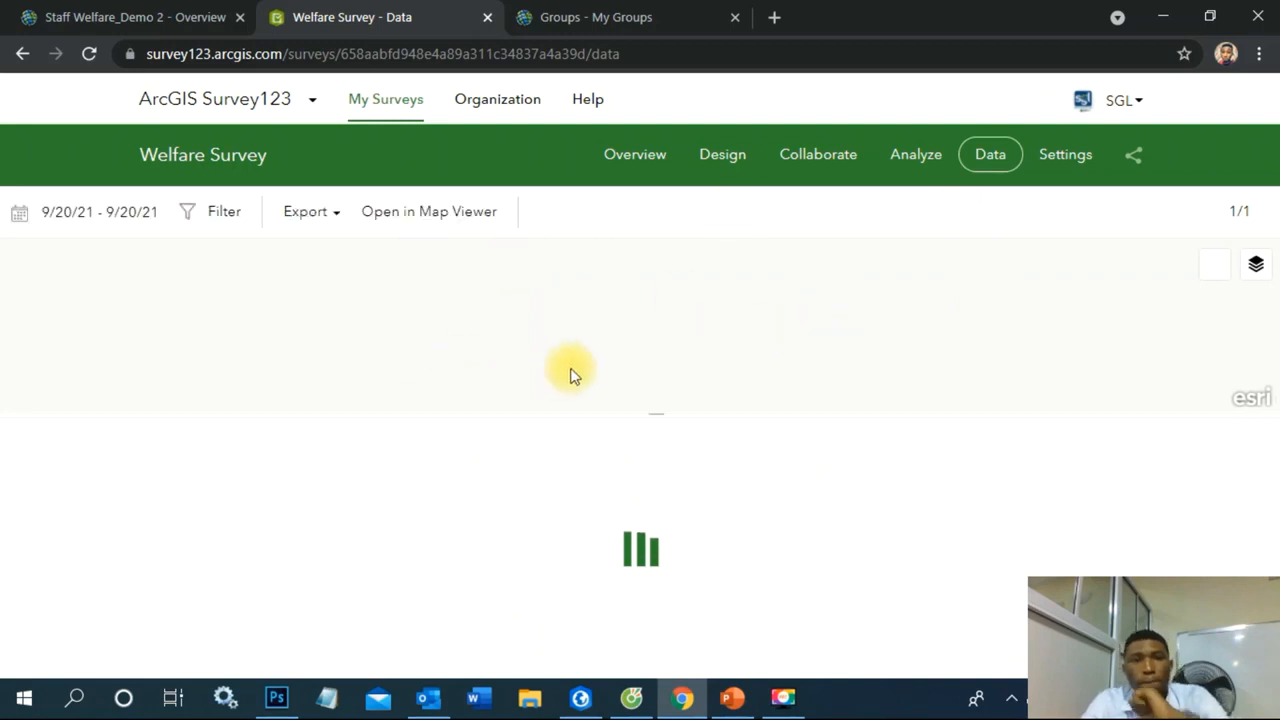
{"action": "left_click", "coordinate": [638, 166]}
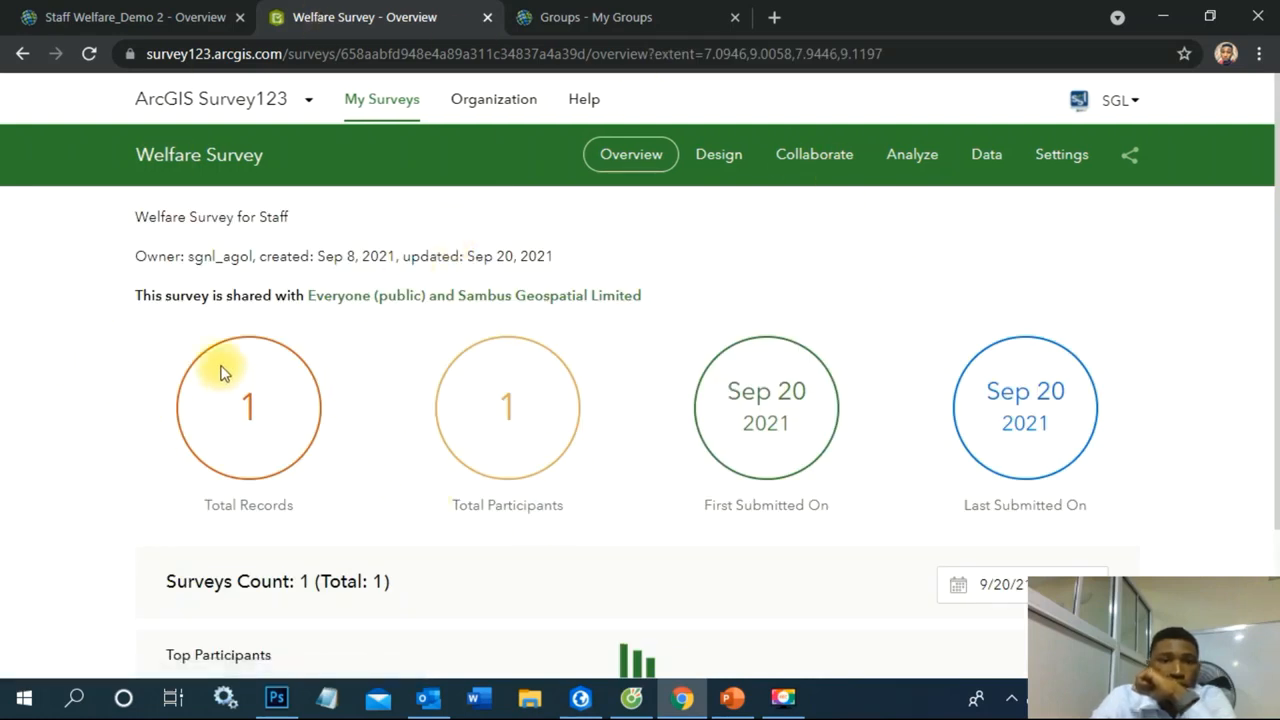
{"action": "left_click", "coordinate": [252, 390]}
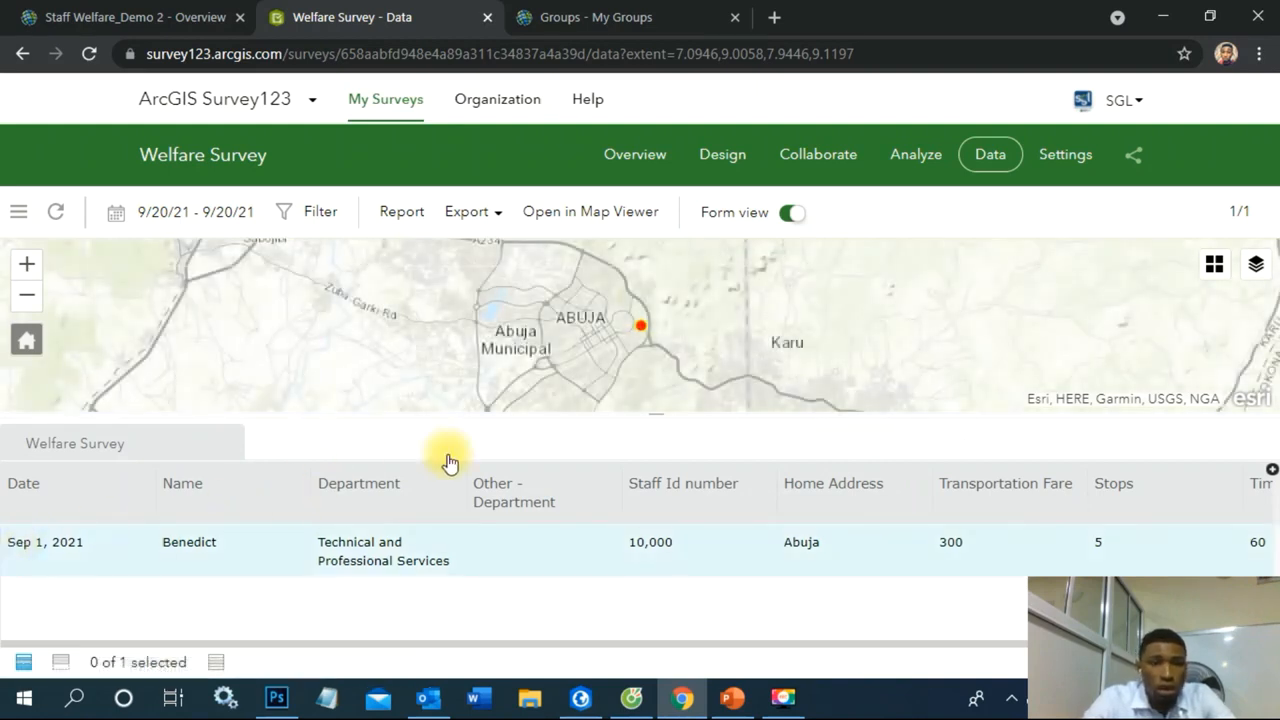
Examine the submitted record's map location and all its fields in the data table.
{"action": "scroll", "coordinate": [646, 307], "scroll_direction": "up", "scroll_amount": 2}
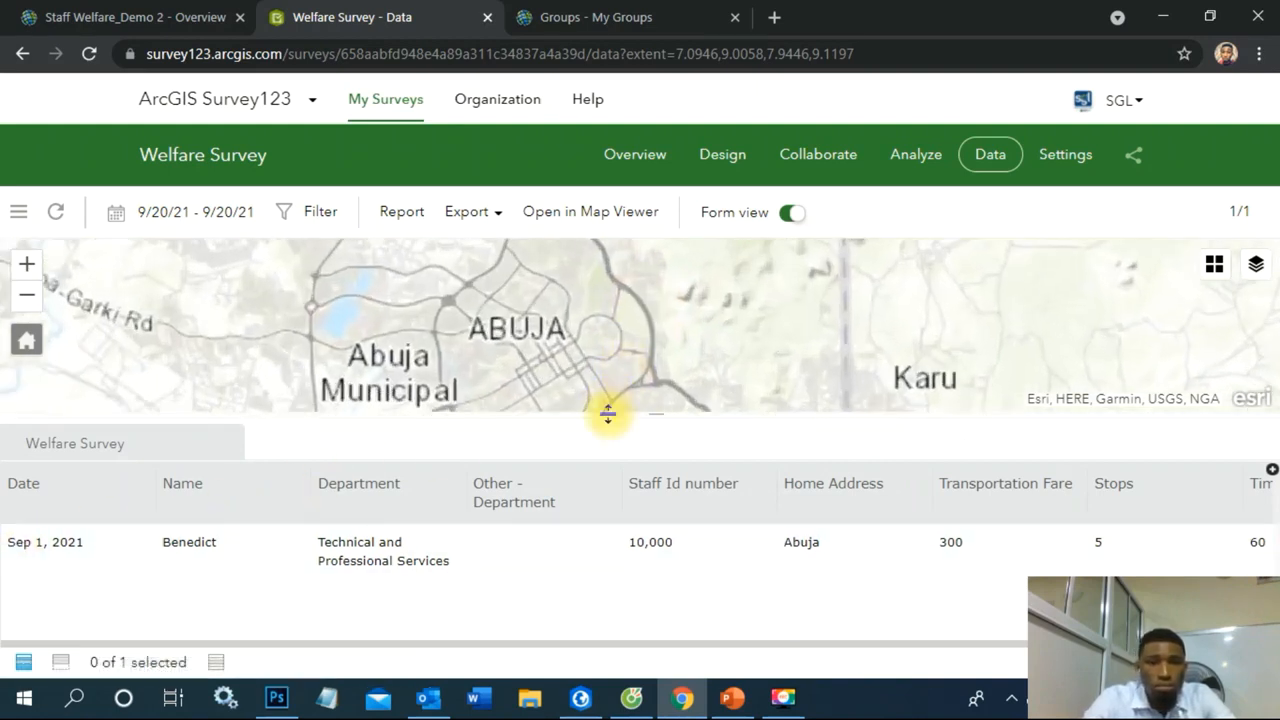
{"action": "scroll", "coordinate": [638, 365], "scroll_direction": "up", "scroll_amount": 1}
{"action": "scroll", "coordinate": [623, 363], "scroll_direction": "down", "scroll_amount": 2}
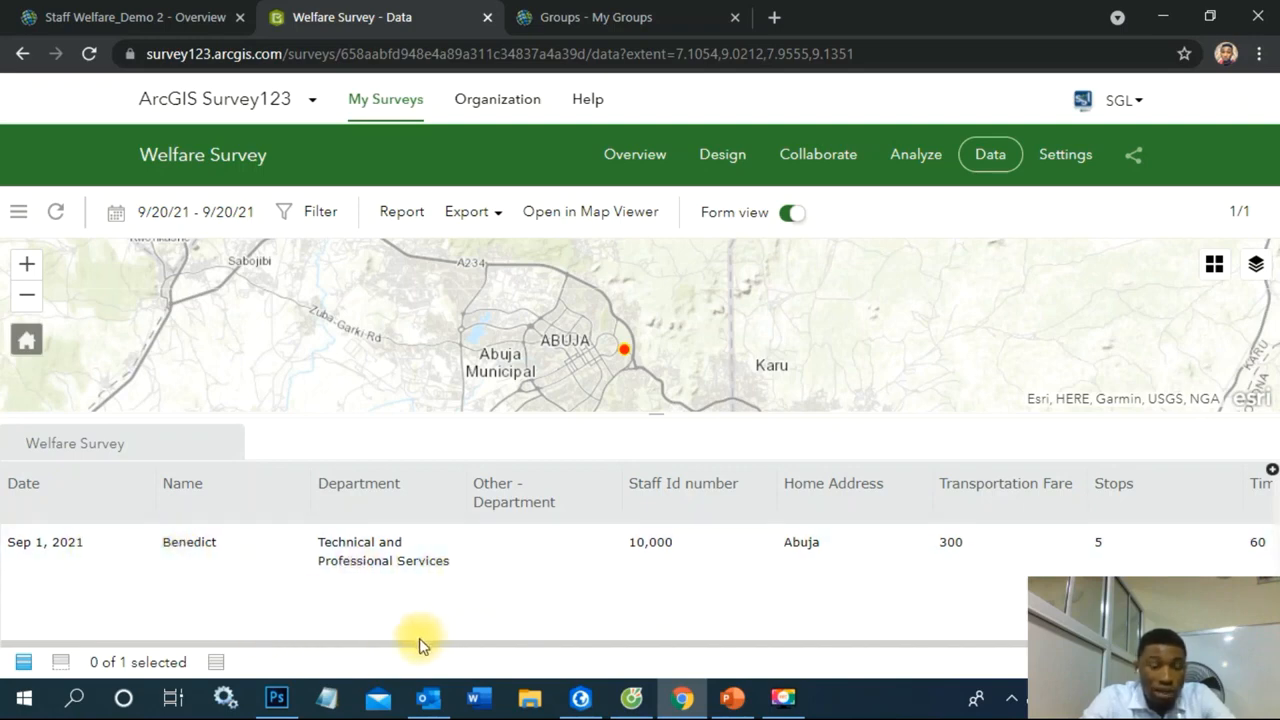
{"action": "left_click_drag", "start_coordinate": [422, 650], "coordinate": [570, 650]}
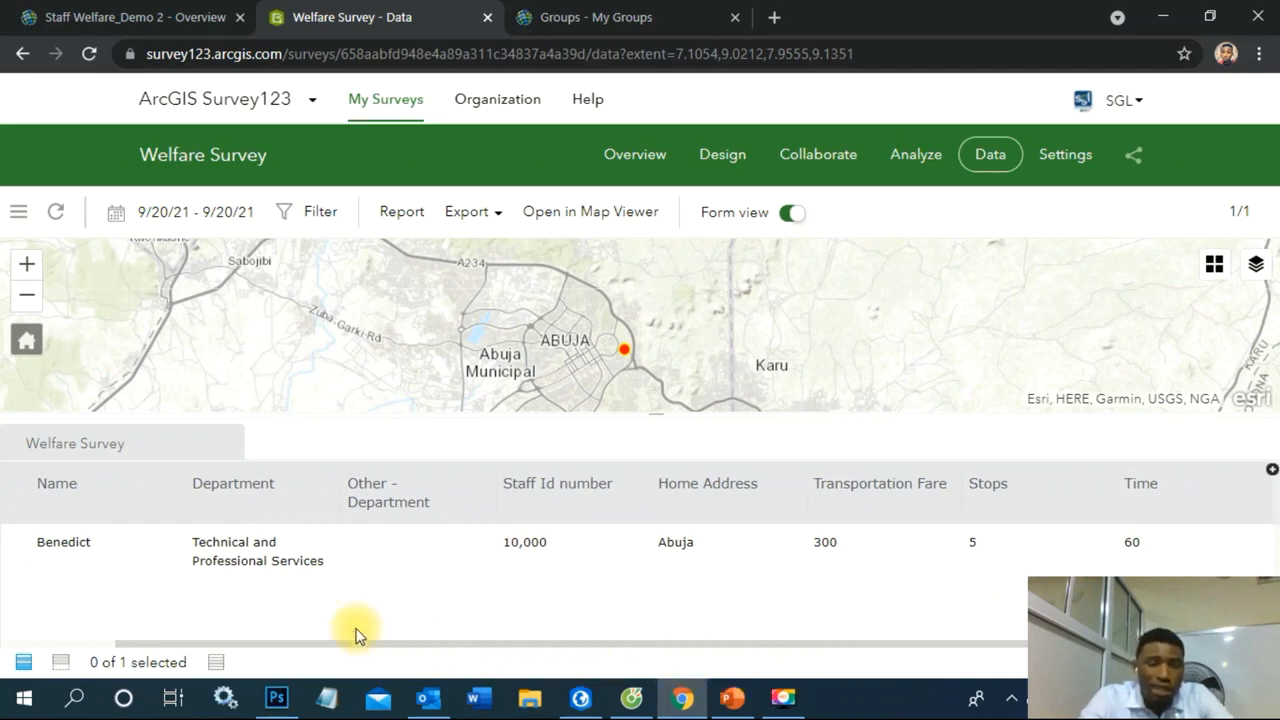
{"action": "left_click_drag", "start_coordinate": [266, 646], "coordinate": [150, 646]}
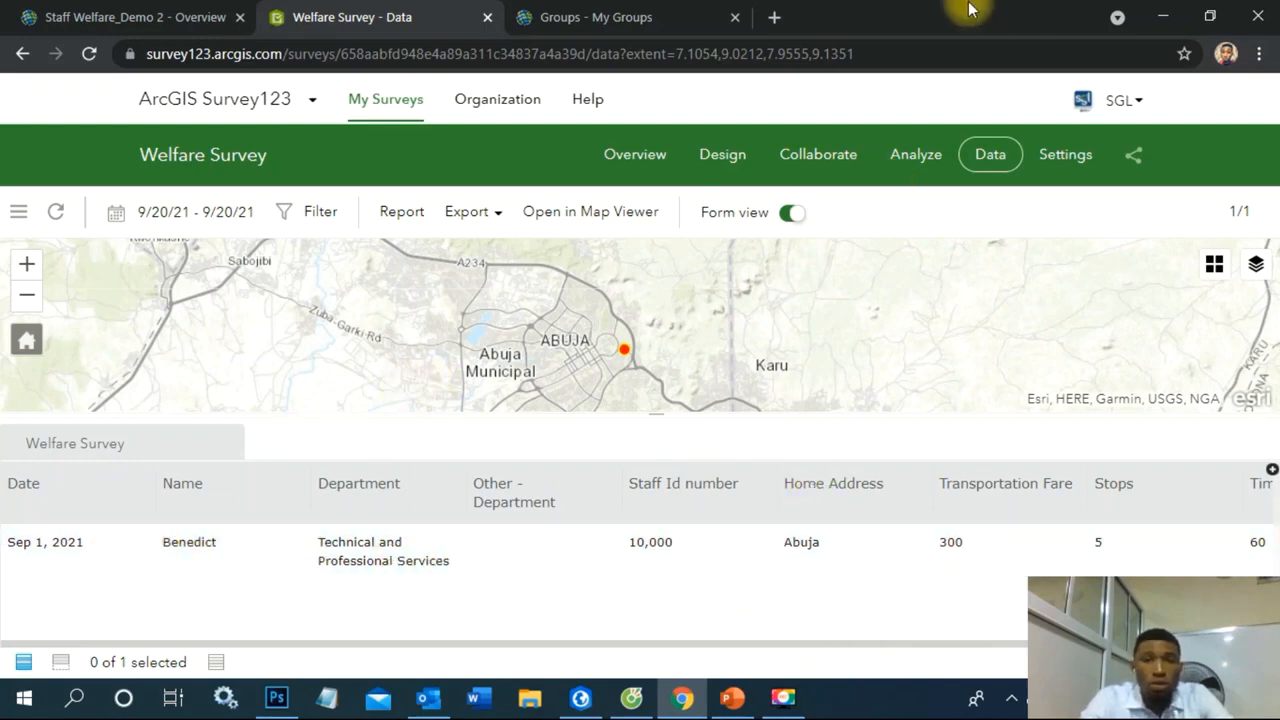
Export the survey data in Excel format.
{"action": "left_click", "coordinate": [486, 224]}
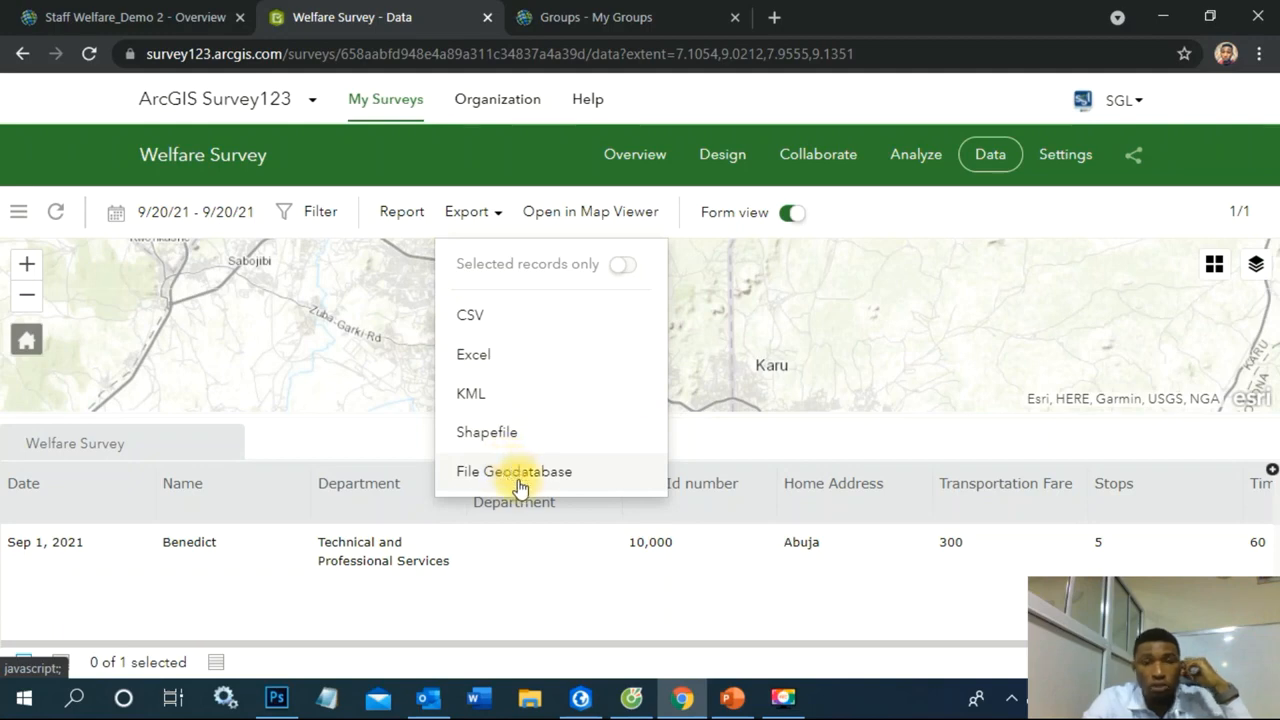
{"action": "left_click", "coordinate": [470, 355]}
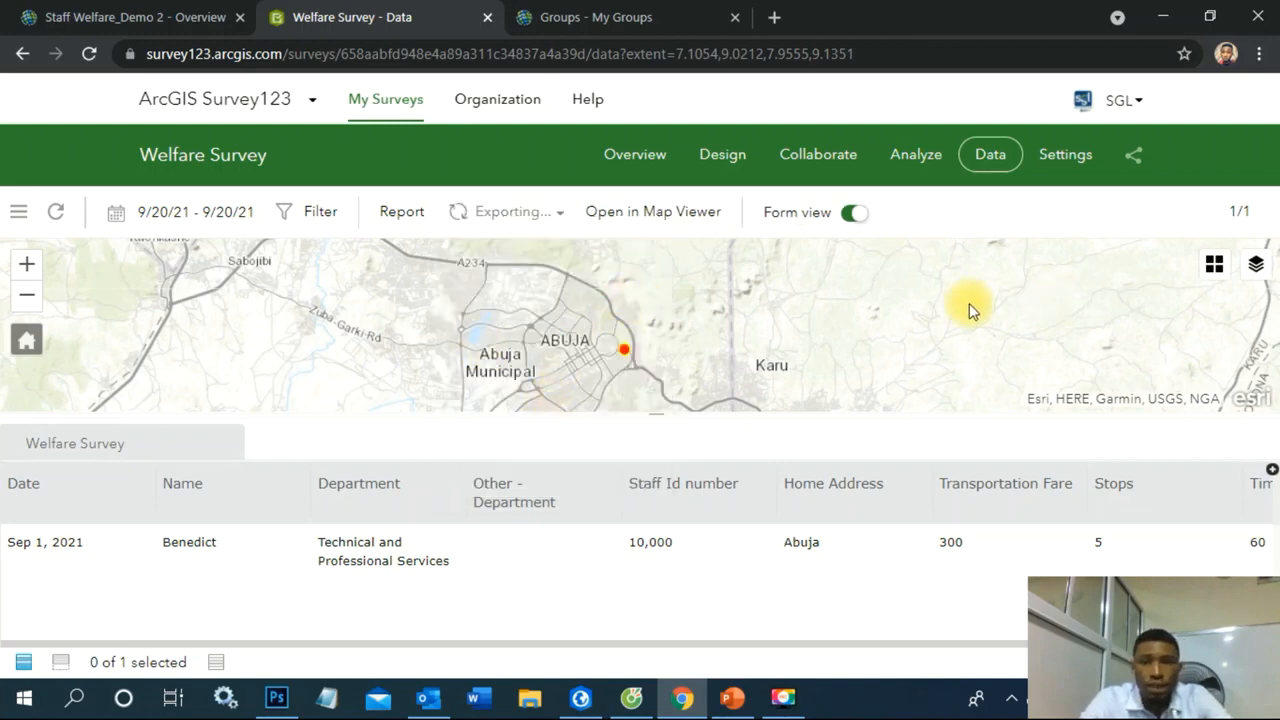
{"action": "left_click", "coordinate": [221, 650]}
{"action": "left_click", "coordinate": [340, 500]}
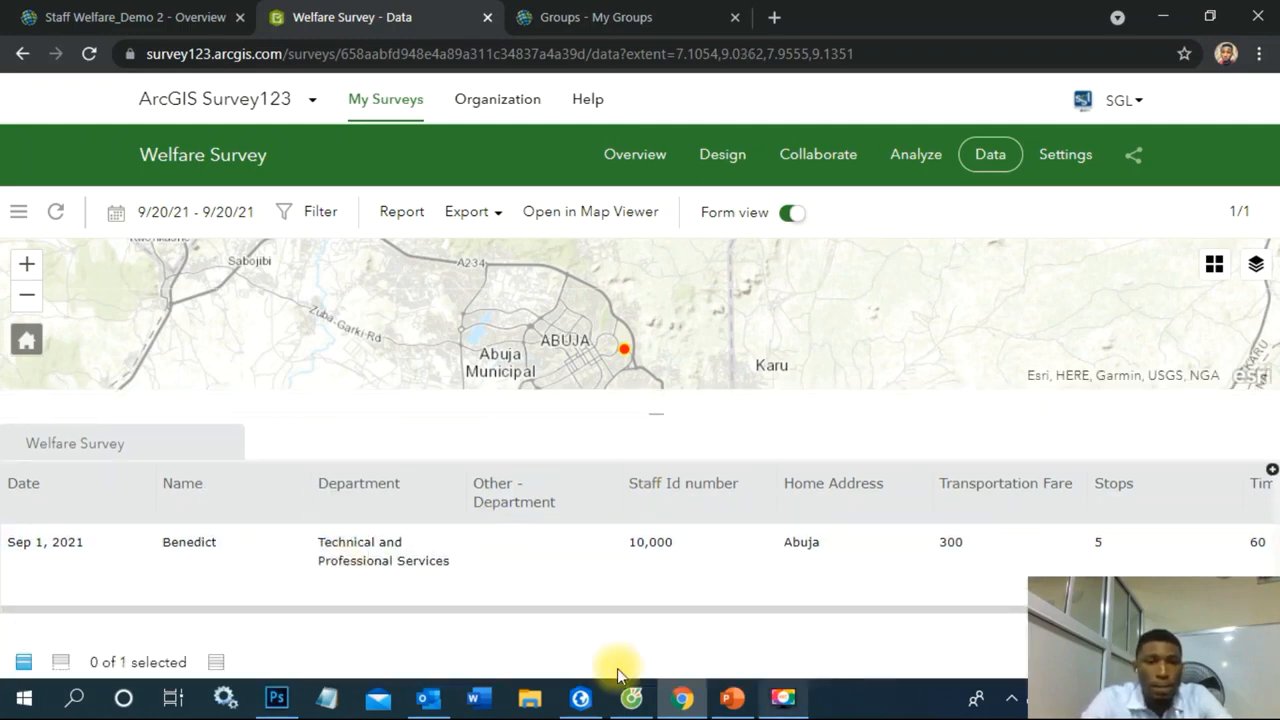
Examine the map layers and the submitted home location at closer zoom among the surrounding roads.
{"action": "left_click", "coordinate": [1261, 266]}
{"action": "left_click", "coordinate": [1254, 257]}
{"action": "scroll", "coordinate": [585, 360], "scroll_direction": "up", "scroll_amount": 3}
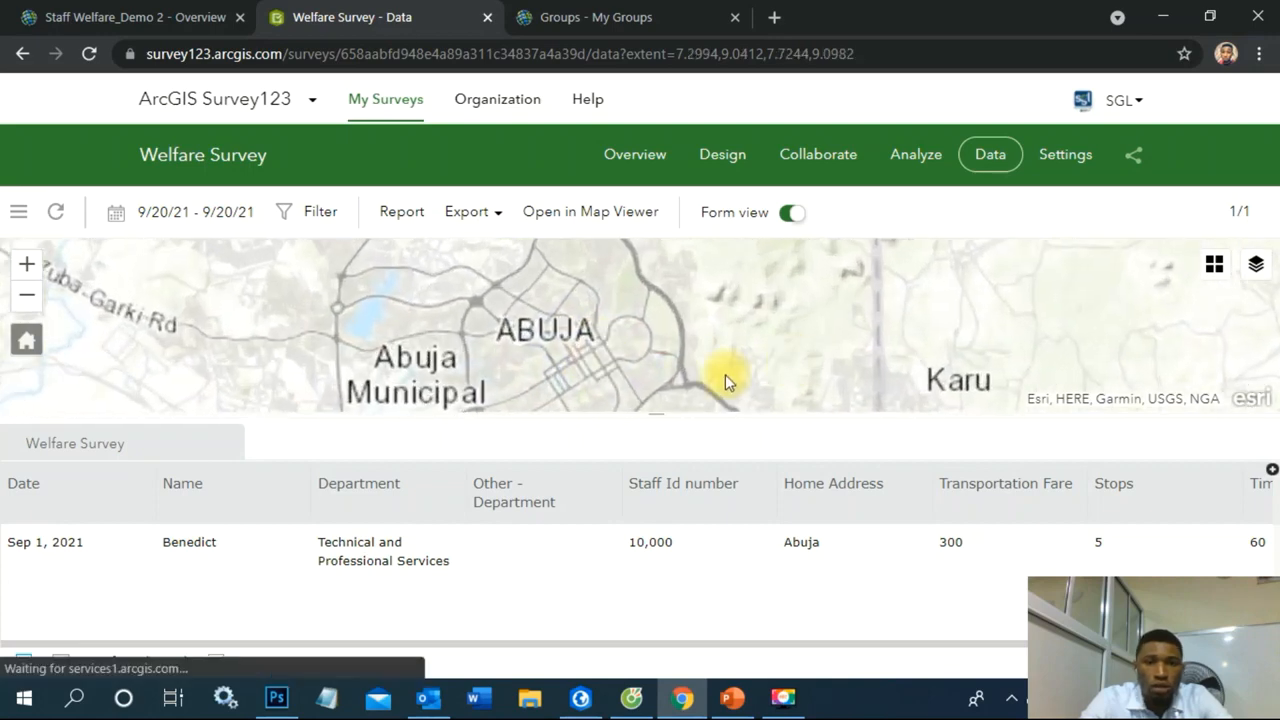
{"action": "left_click_drag", "start_coordinate": [397, 348], "coordinate": [427, 350]}
{"action": "scroll", "coordinate": [532, 311], "scroll_direction": "up", "scroll_amount": 1}
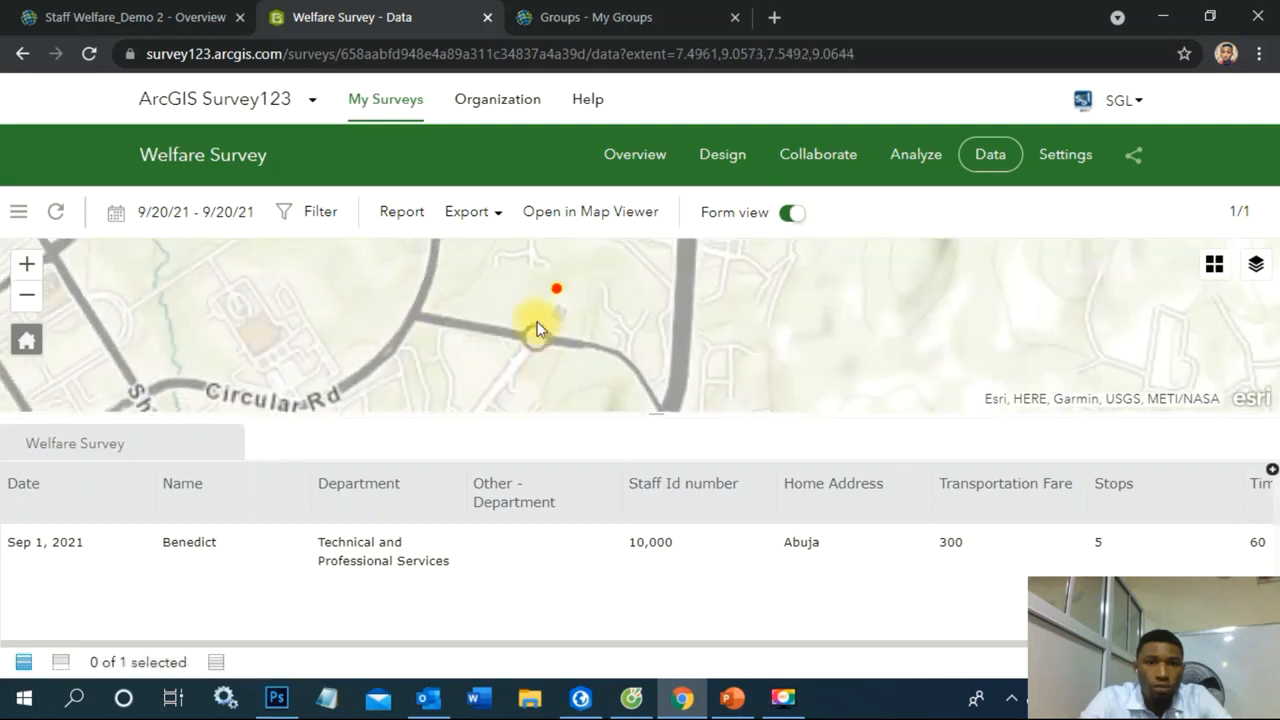
{"action": "scroll", "coordinate": [531, 334], "scroll_direction": "up", "scroll_amount": 2}
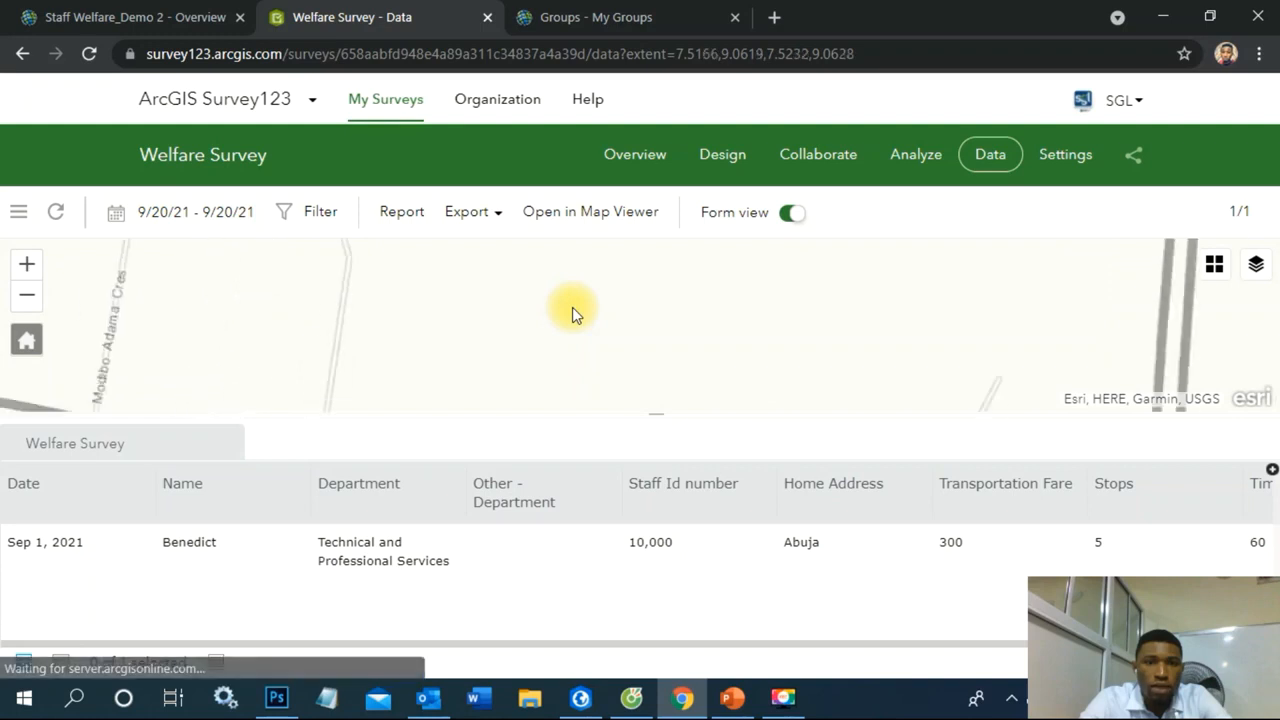
{"action": "scroll", "coordinate": [594, 362], "scroll_direction": "down", "scroll_amount": 1}
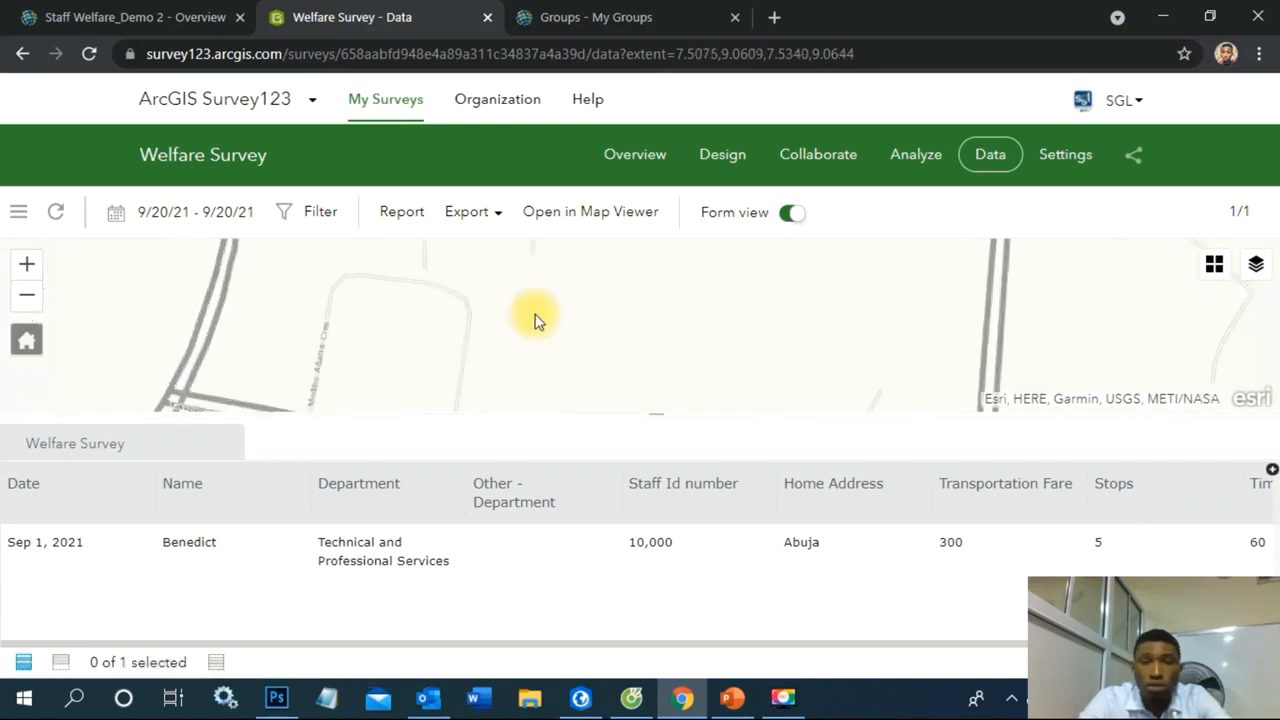
{"action": "scroll", "coordinate": [547, 320], "scroll_direction": "down", "scroll_amount": 1}
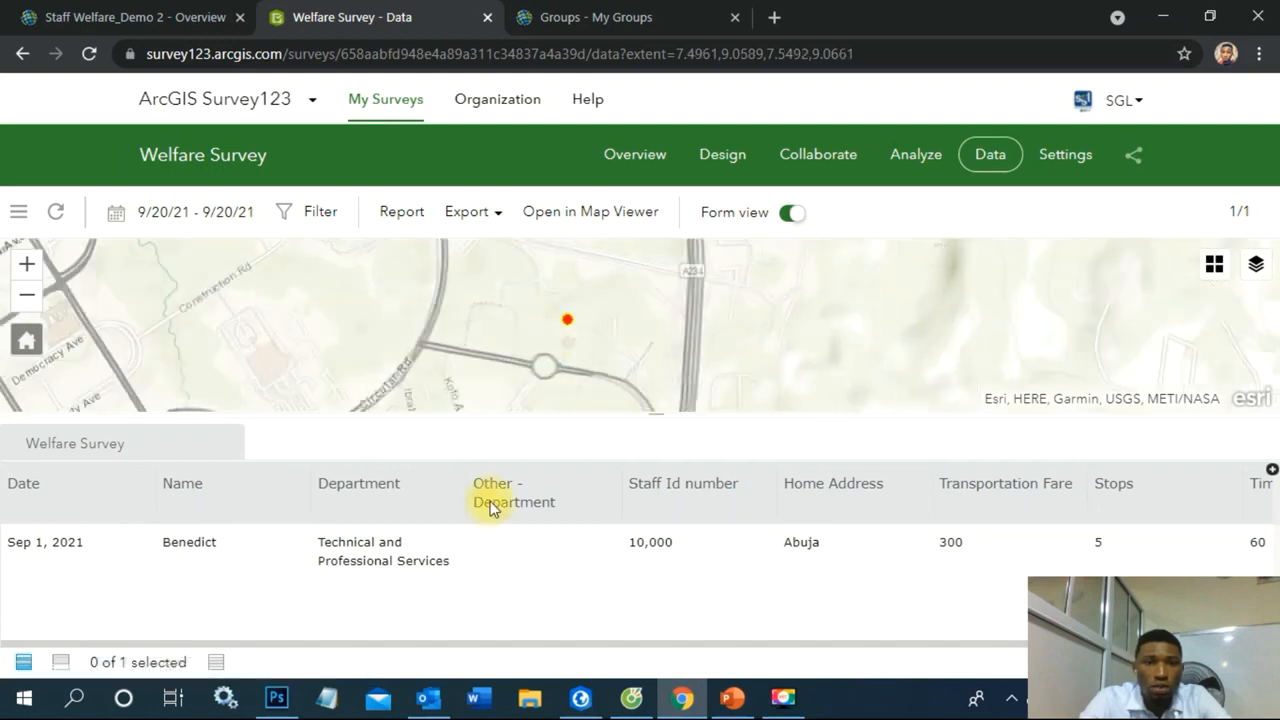
{"action": "left_click_drag", "start_coordinate": [567, 322], "coordinate": [569, 338]}
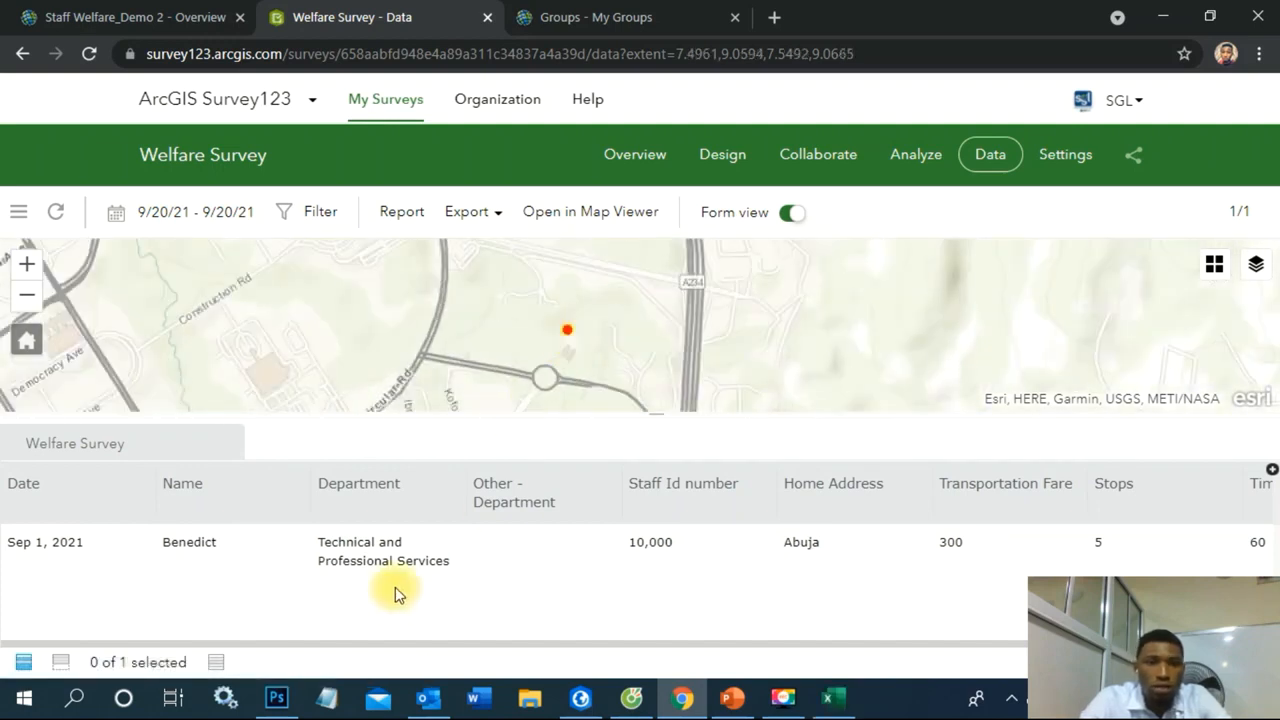
Open the submitted record in form view and examine all its answers, including the home location map.
{"action": "left_click", "coordinate": [394, 540]}
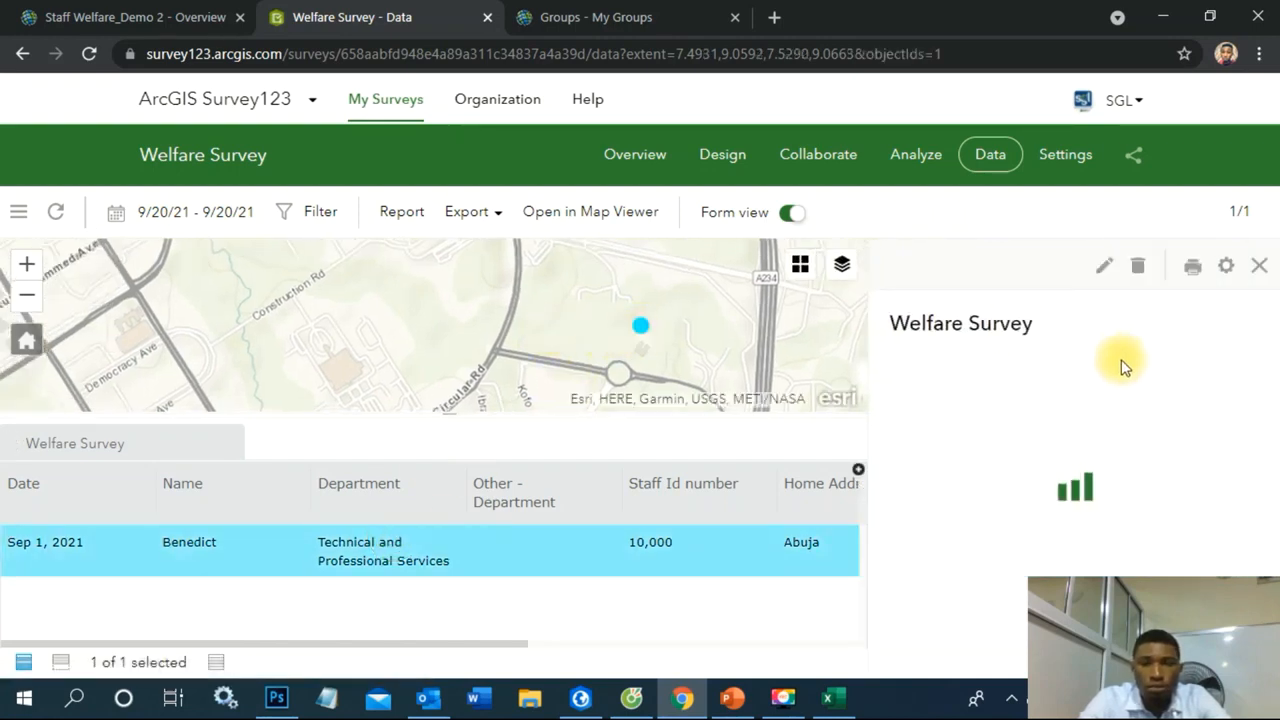
{"action": "scroll", "coordinate": [1115, 396], "scroll_direction": "up", "scroll_amount": 3}
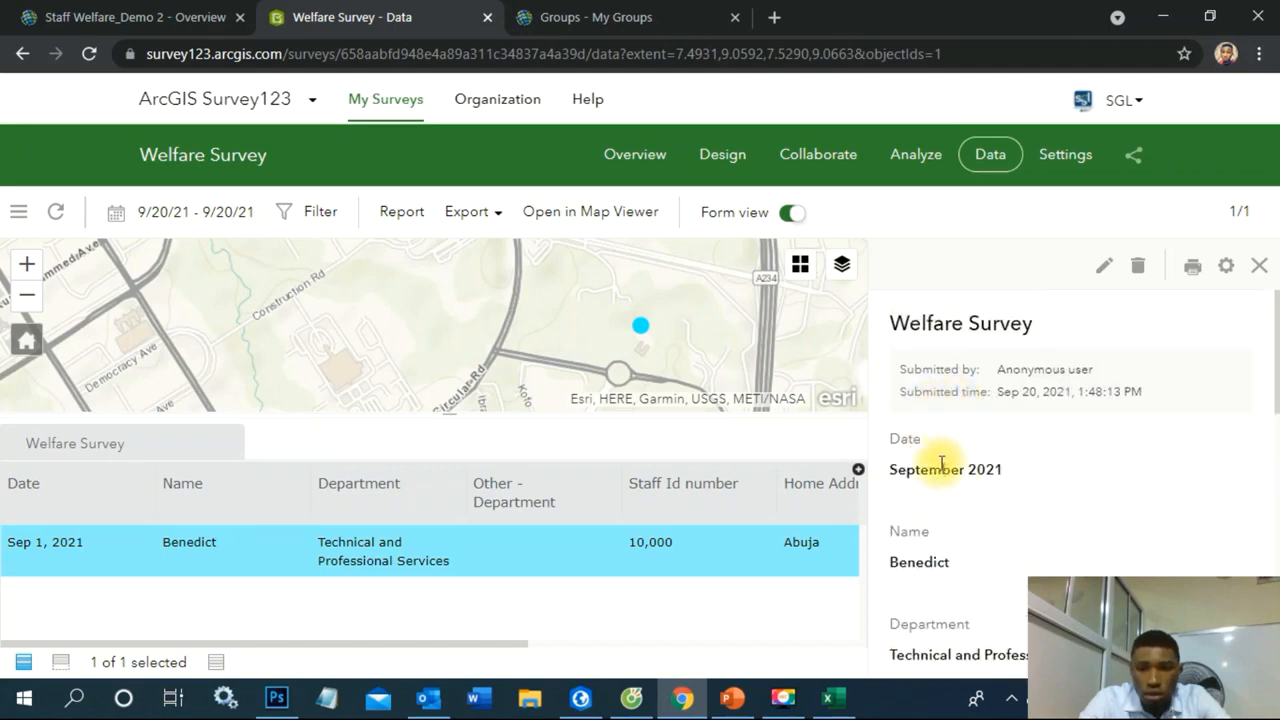
{"action": "scroll", "coordinate": [975, 455], "scroll_direction": "down", "scroll_amount": 2}
{"action": "scroll", "coordinate": [977, 452], "scroll_direction": "up", "scroll_amount": 1}
{"action": "scroll", "coordinate": [965, 450], "scroll_direction": "down", "scroll_amount": 1}
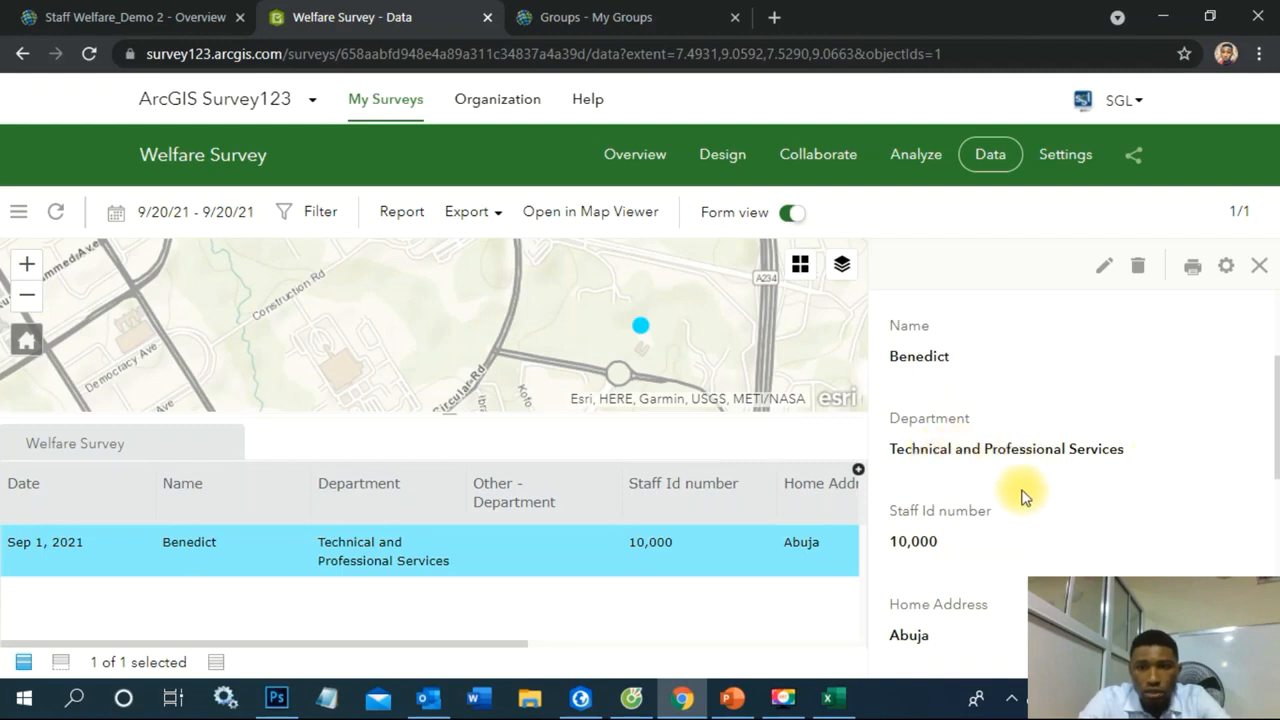
{"action": "scroll", "coordinate": [1010, 488], "scroll_direction": "down", "scroll_amount": 1}
{"action": "scroll", "coordinate": [905, 445], "scroll_direction": "down", "scroll_amount": 2}
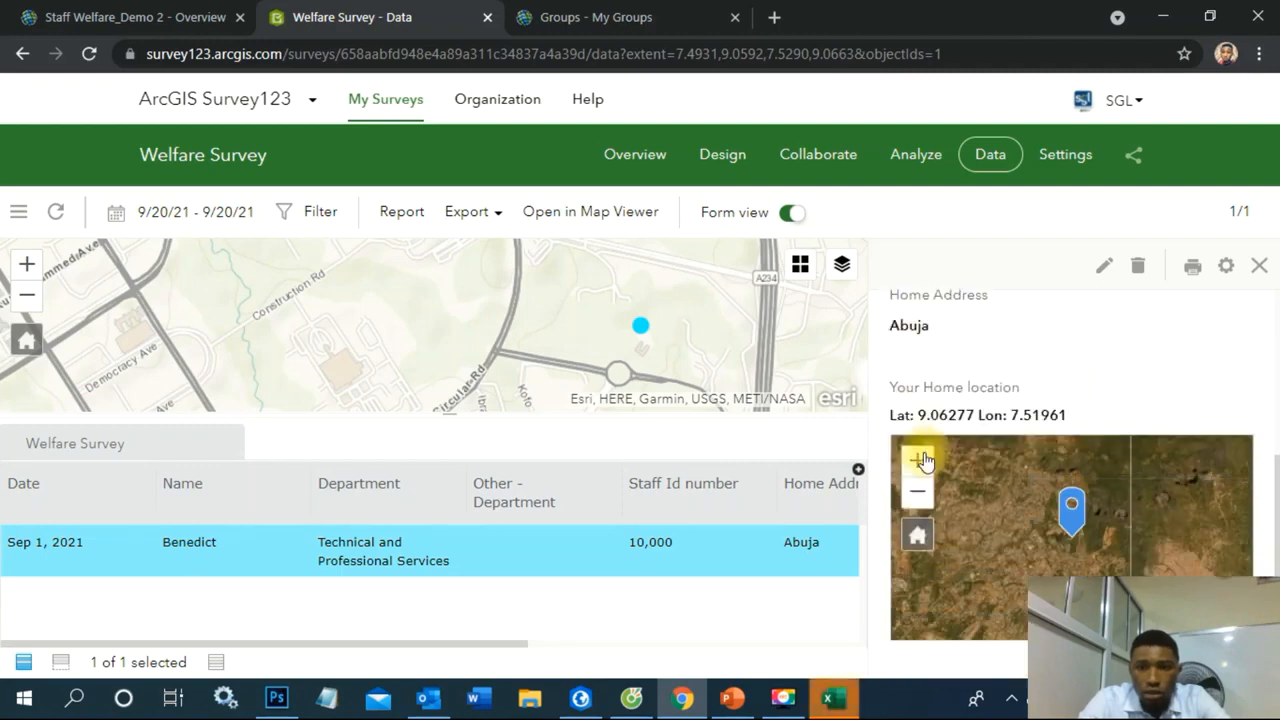
{"action": "scroll", "coordinate": [975, 360], "scroll_direction": "down", "scroll_amount": 3}
{"action": "scroll", "coordinate": [1000, 464], "scroll_direction": "up", "scroll_amount": 2}
{"action": "scroll", "coordinate": [1000, 480], "scroll_direction": "down", "scroll_amount": 2}
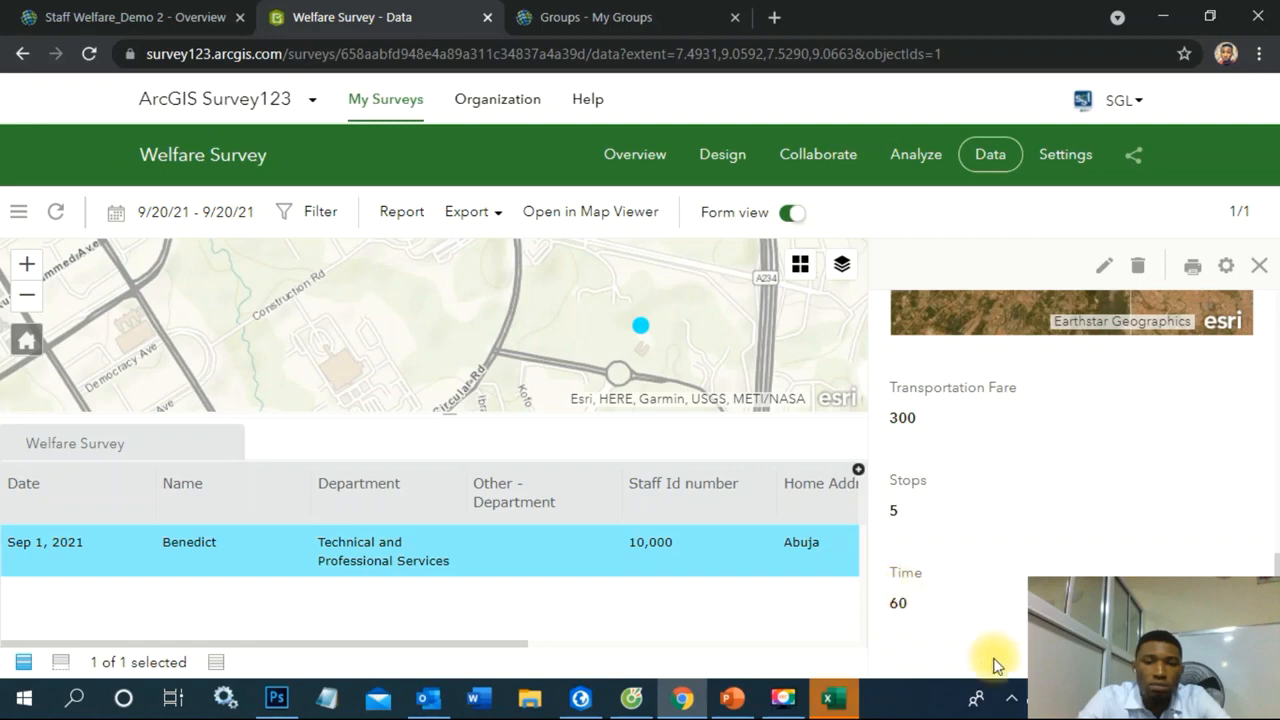
Switch to Excel, look over the exported survey workbook and enable editing.
{"action": "left_click", "coordinate": [834, 699]}
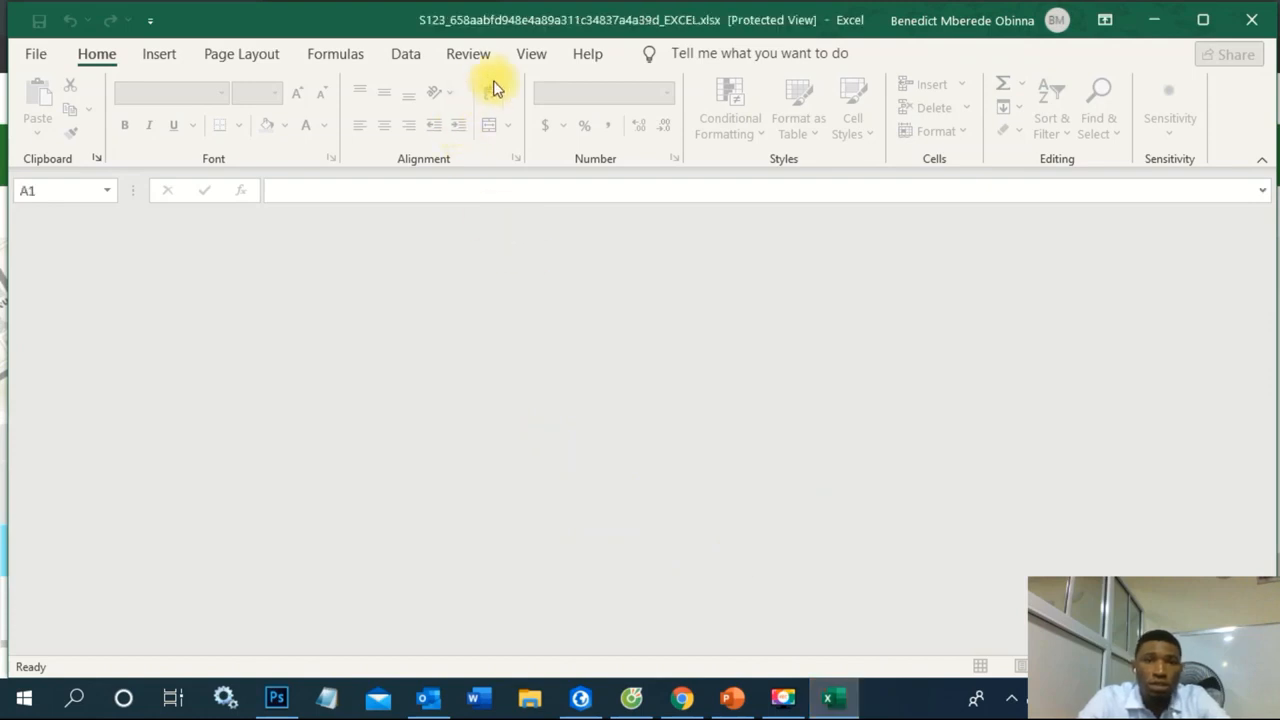
{"action": "scroll", "coordinate": [715, 200], "scroll_direction": "down", "scroll_amount": 4}
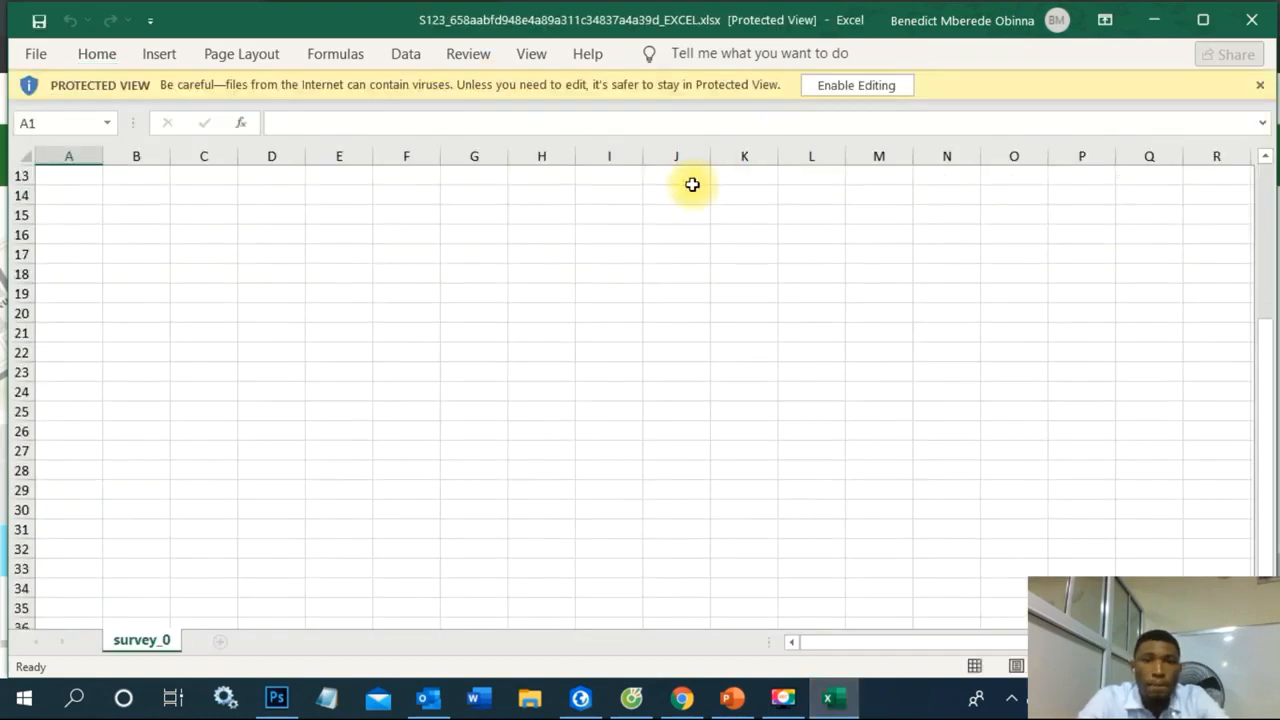
{"action": "scroll", "coordinate": [607, 250], "scroll_direction": "up", "scroll_amount": 4}
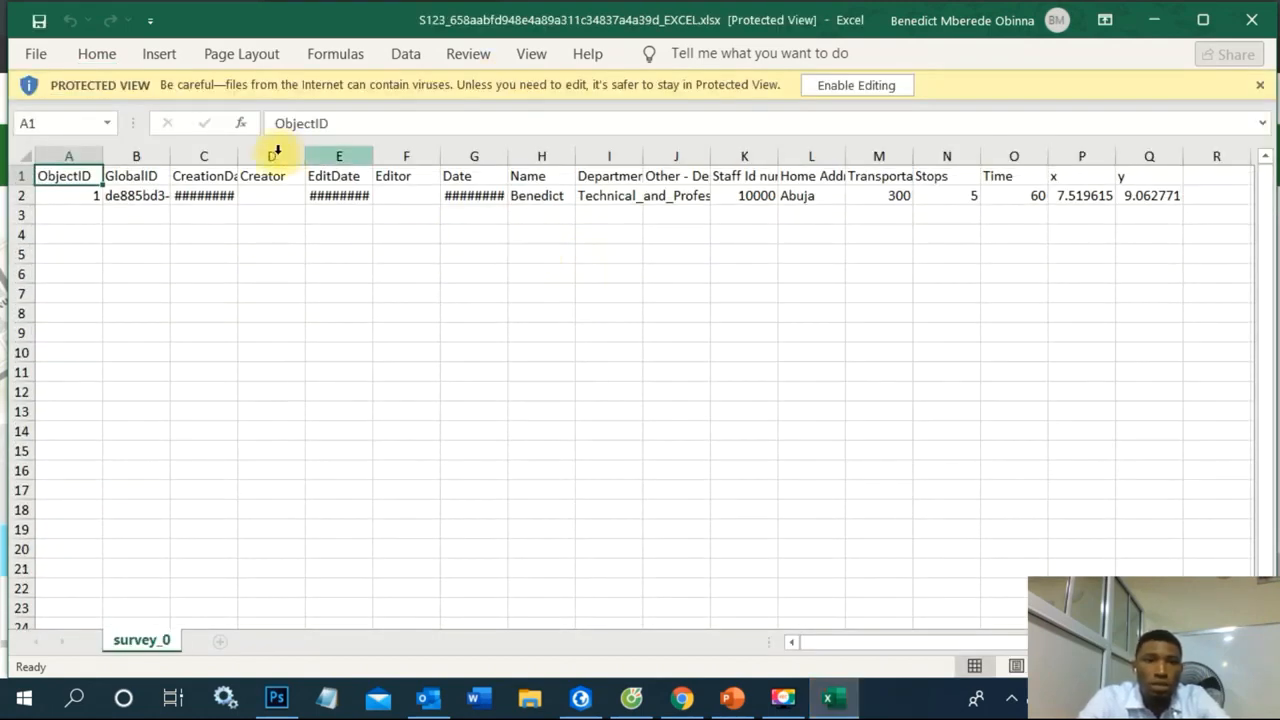
{"action": "left_click", "coordinate": [857, 88]}
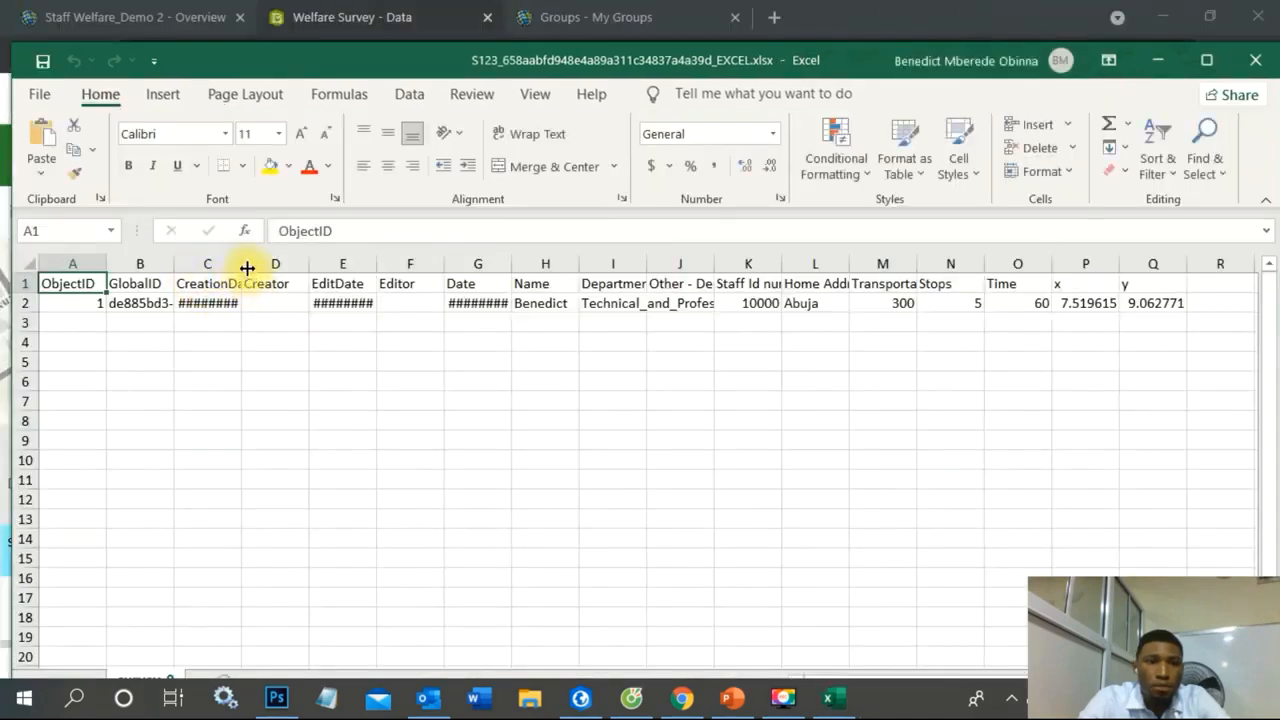
Auto-fit the widths of the CreationDate, EditDate, Date, Staff Id number, Home Address and Transportation Fare columns.
{"action": "double_click", "coordinate": [243, 263]}
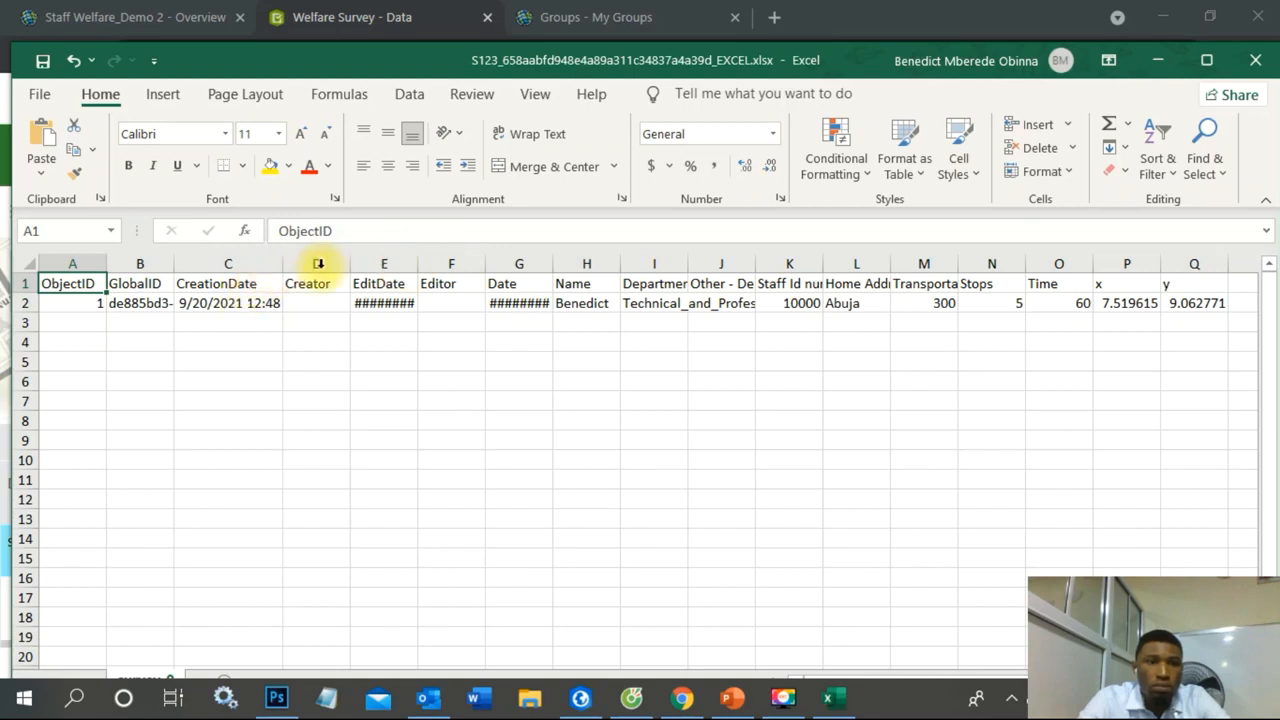
{"action": "double_click", "coordinate": [419, 266]}
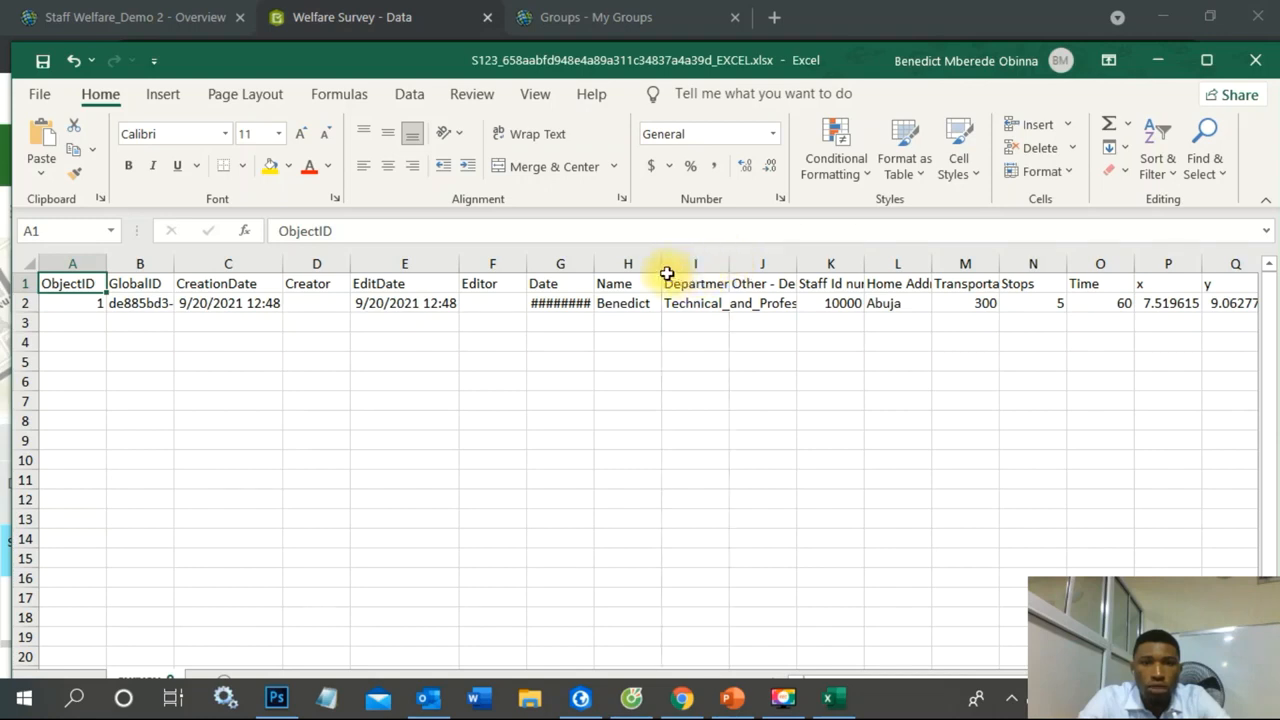
{"action": "double_click", "coordinate": [596, 263]}
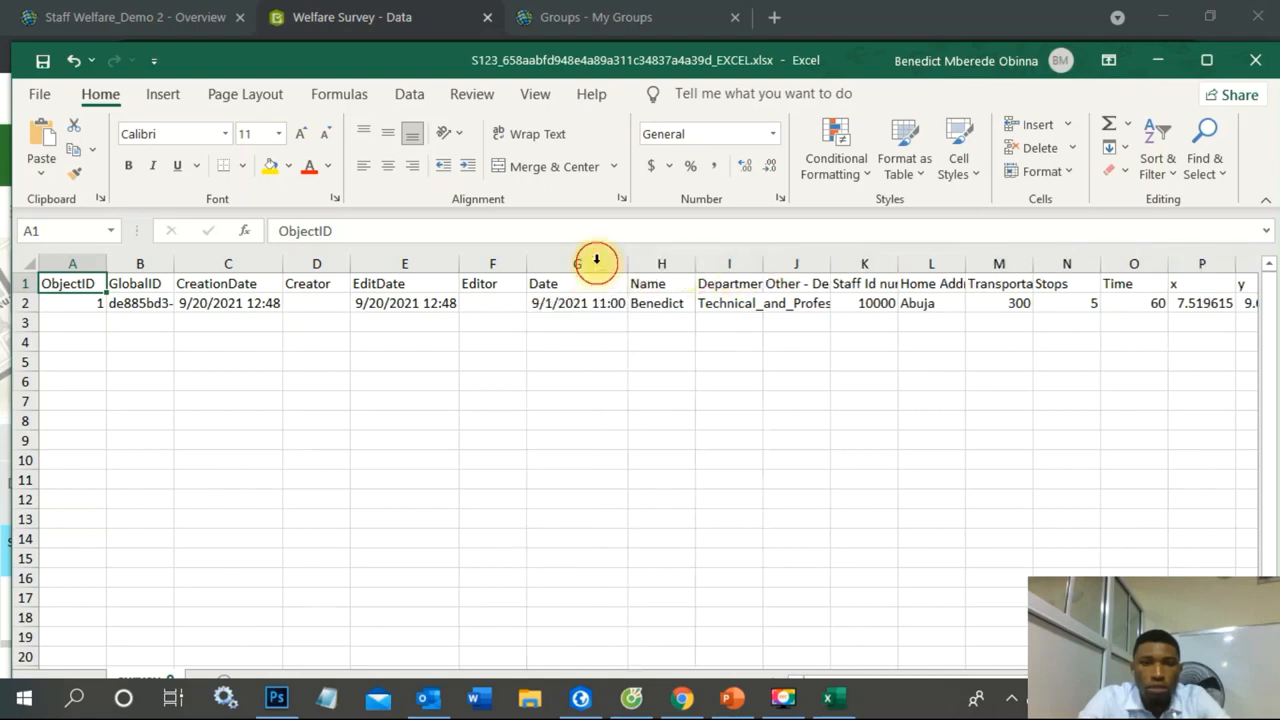
{"action": "double_click", "coordinate": [896, 263]}
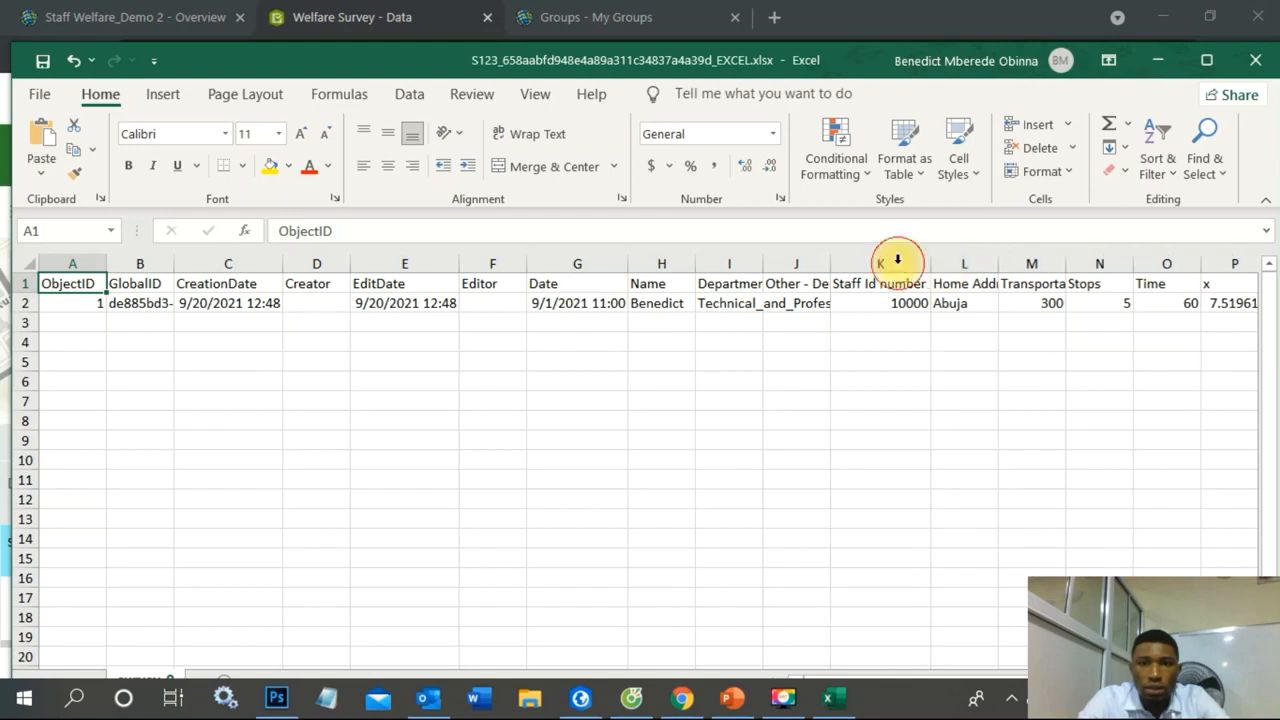
{"action": "double_click", "coordinate": [998, 263]}
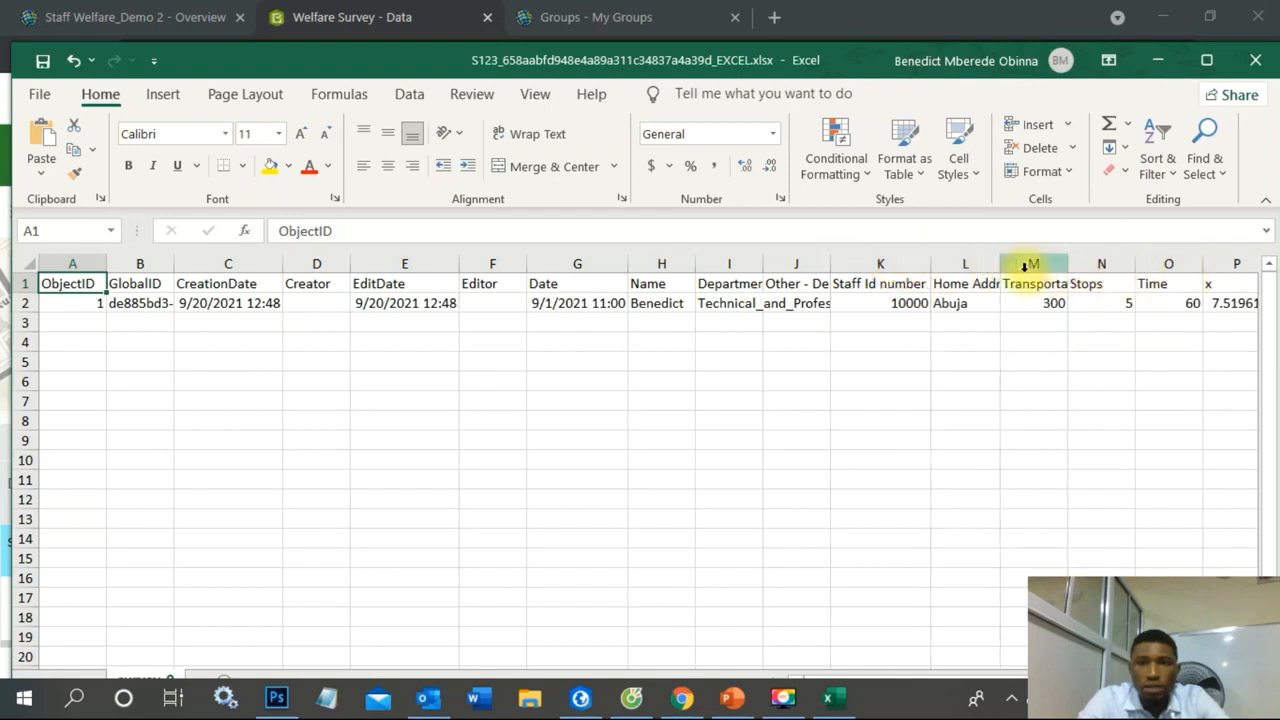
{"action": "double_click", "coordinate": [999, 264]}
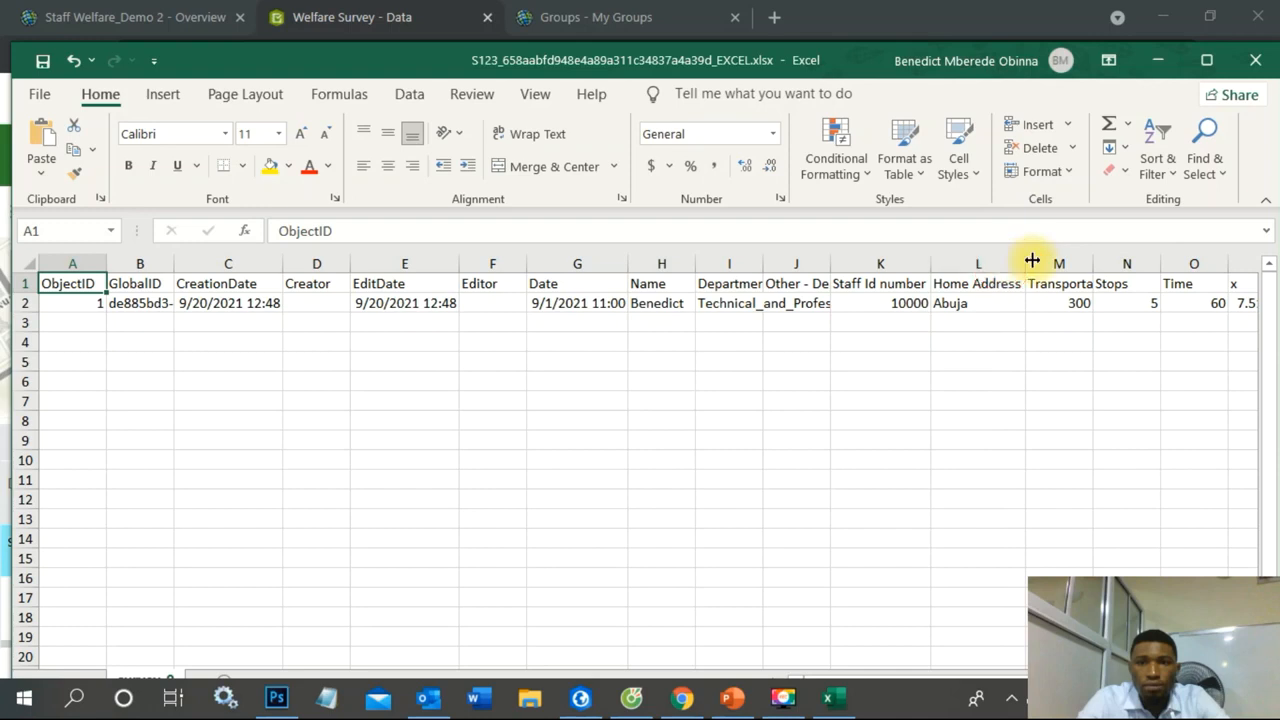
{"action": "double_click", "coordinate": [1094, 264]}
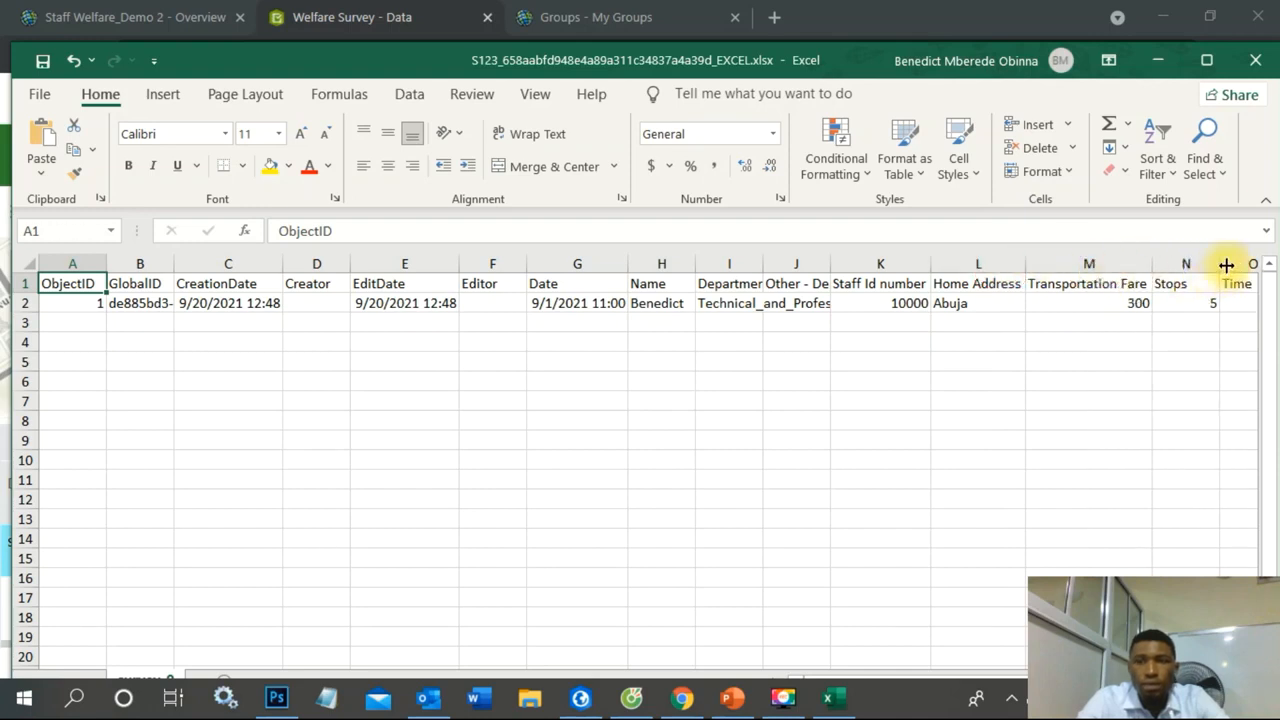
Close the exported workbook without saving its changes, and dismiss the record's form details back in Survey123.
{"action": "left_click", "coordinate": [1206, 60]}
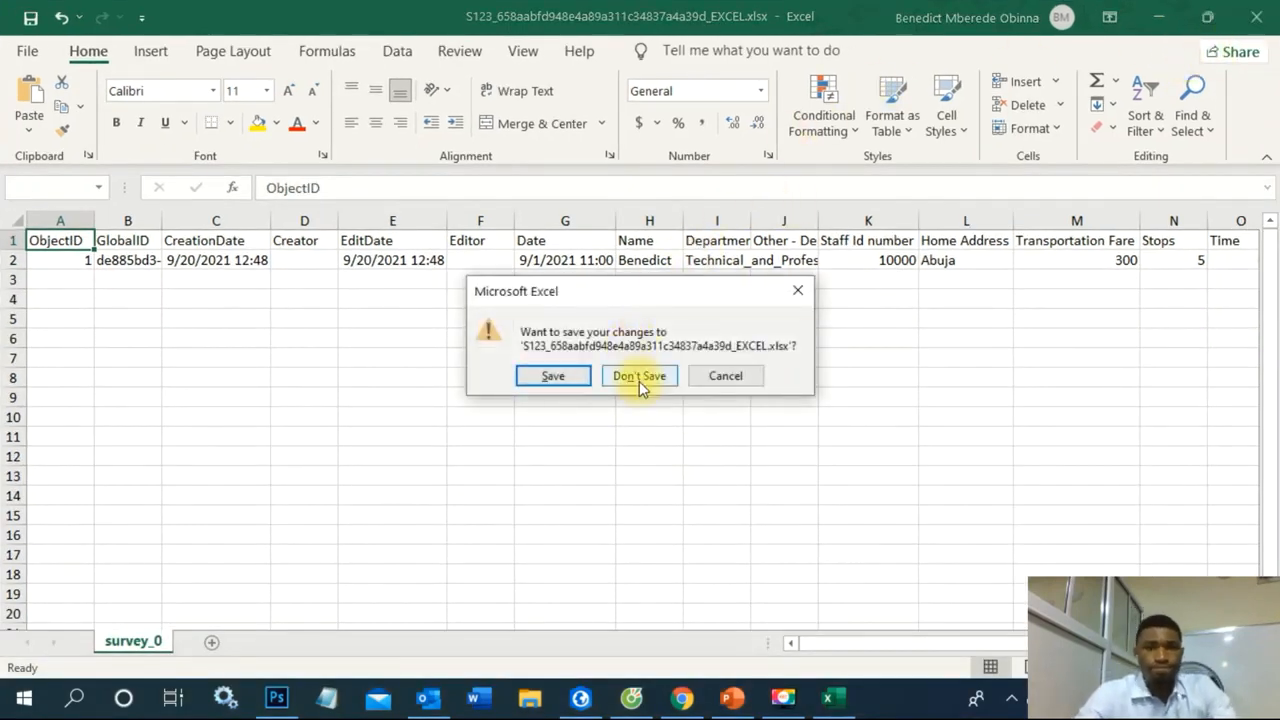
{"action": "left_click", "coordinate": [640, 385]}
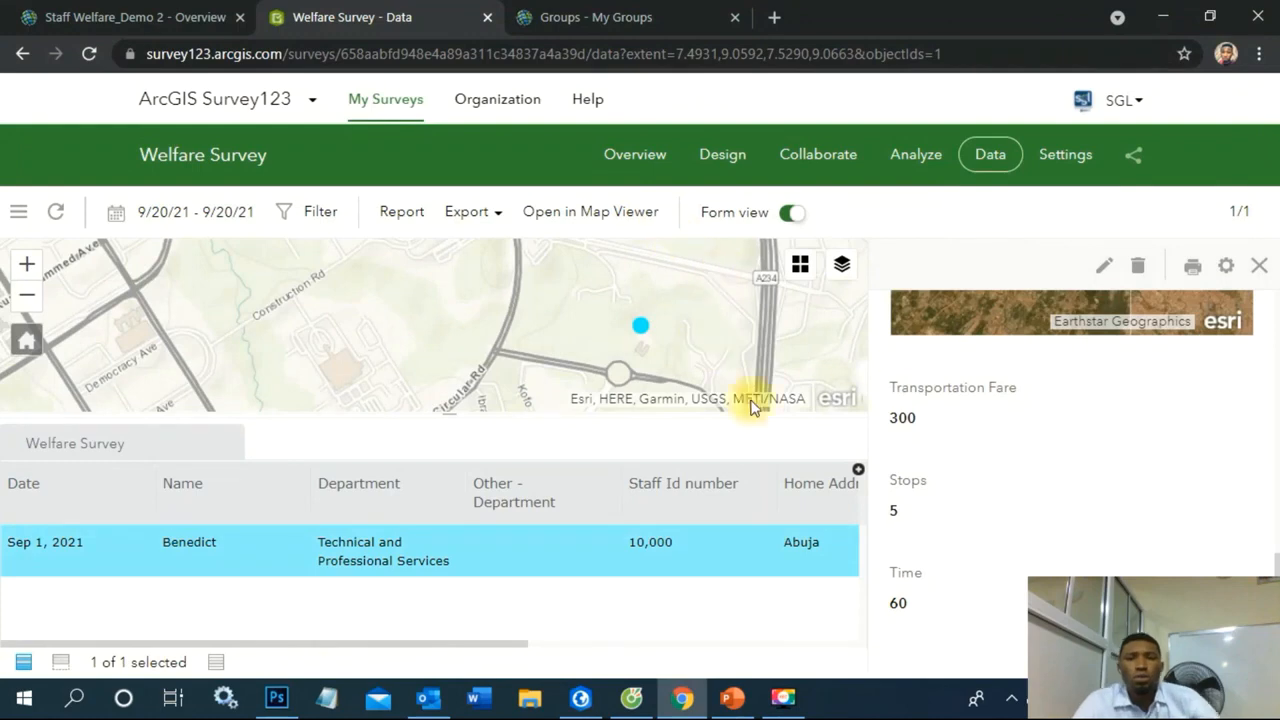
{"action": "left_click", "coordinate": [1263, 268]}
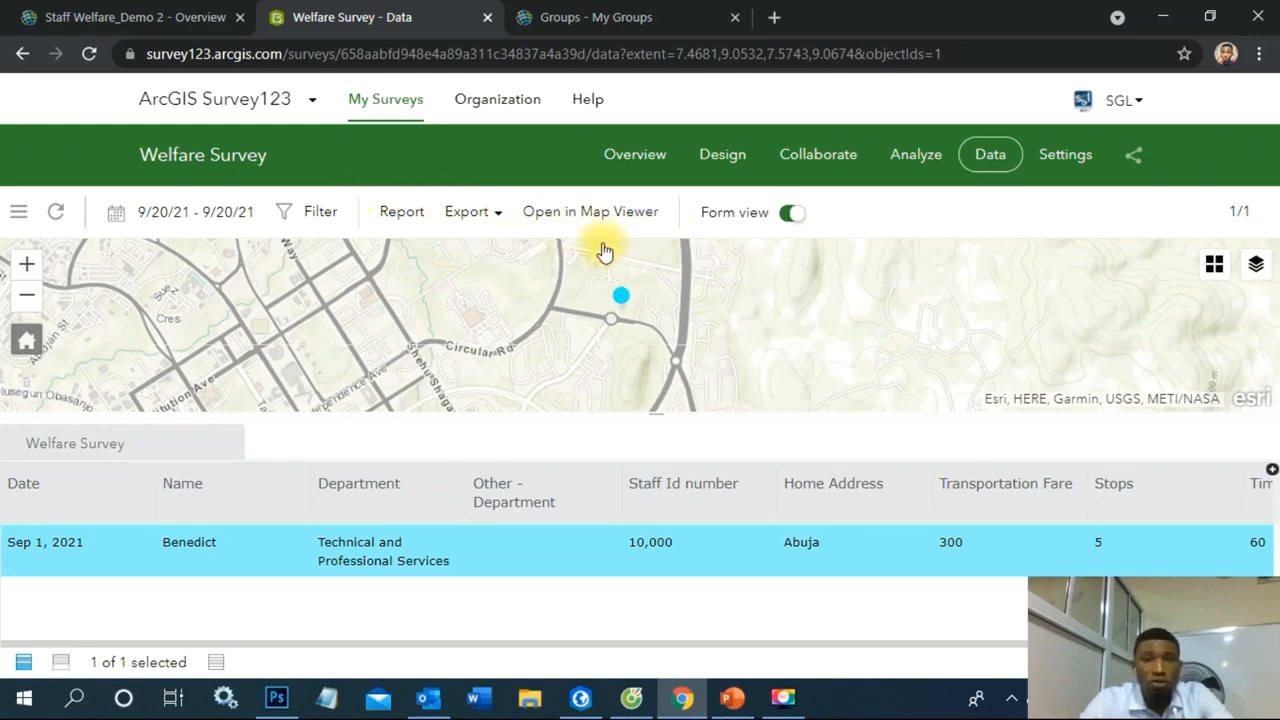
{"action": "scroll", "coordinate": [638, 282], "scroll_direction": "up", "scroll_amount": 1}
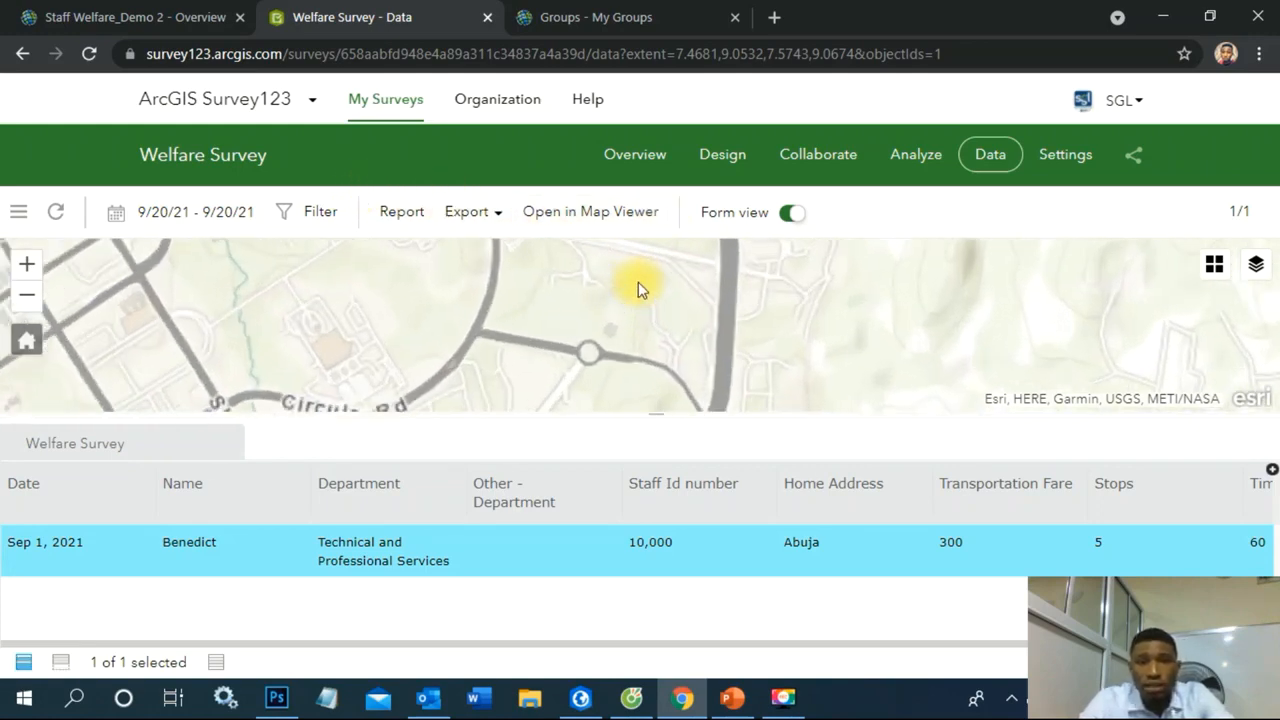